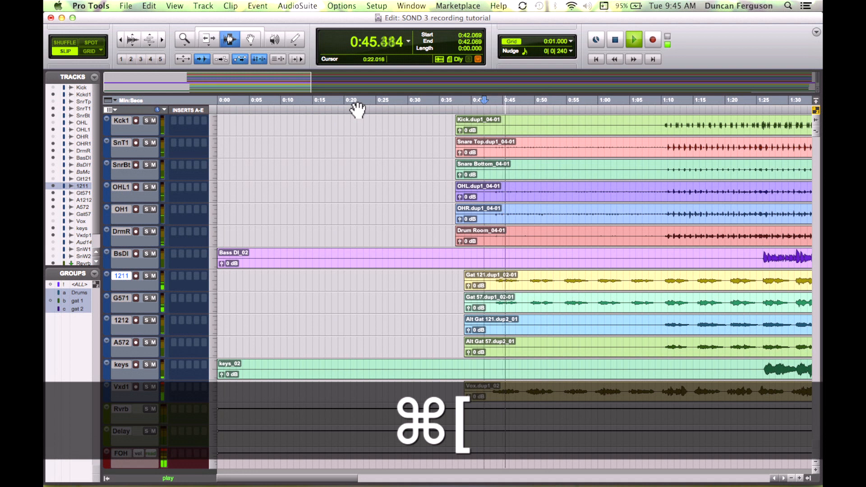
# Step: Delete the silent stretch from about 0:38 to 0:43 across the guitar, keys and vocal tracks
pyautogui.press('super+bracketright')
pyautogui.press('space')
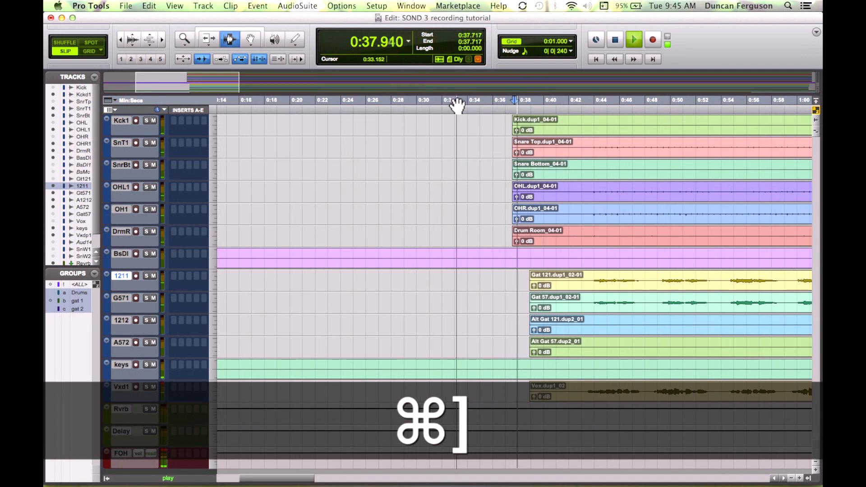
pyautogui.hscroll(5, 580, 208)
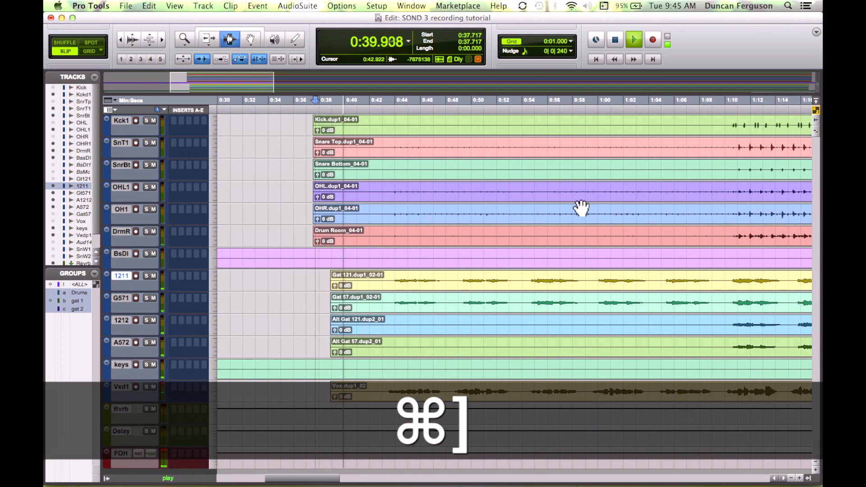
pyautogui.press('super+bracketright')
pyautogui.press('super+bracketright')
pyautogui.press('super+bracketleft')
pyautogui.press('super+bracketleft')
pyautogui.hscroll(-10, 613, 230)
pyautogui.hscroll(1, 614, 230)
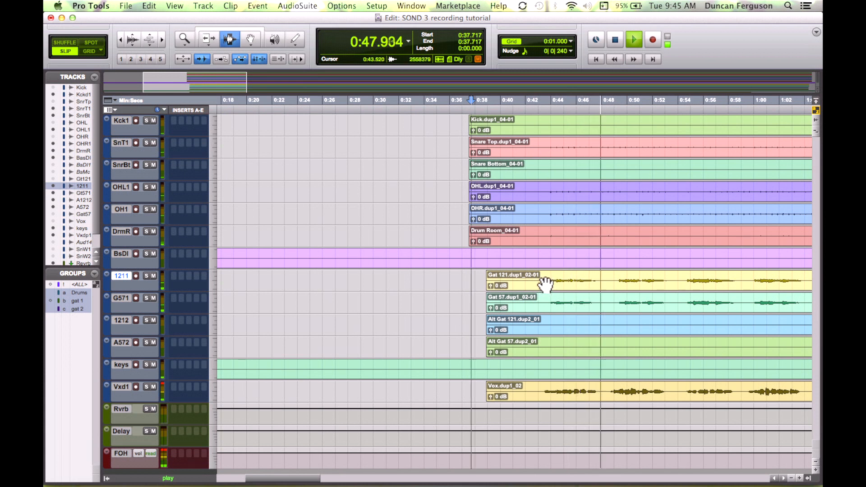
pyautogui.moveTo(537, 281); pyautogui.dragTo(479, 406)
pyautogui.press('Delete')
pyautogui.press('super')
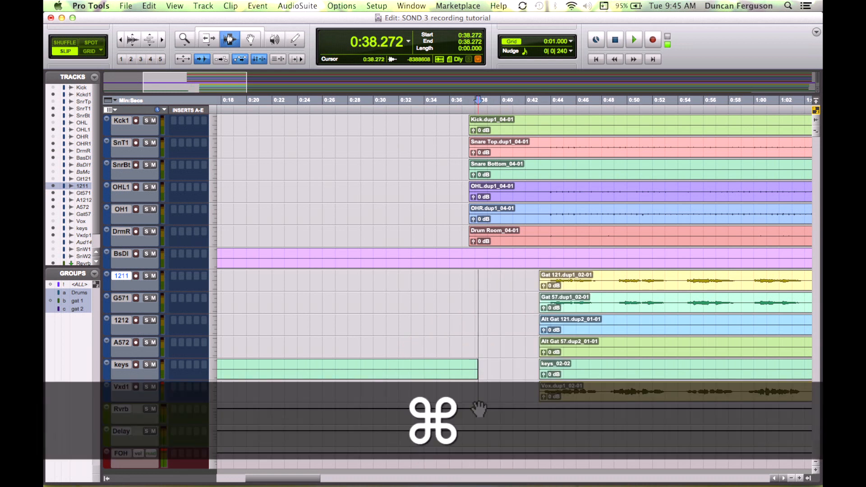
# Step: Trim the end of the first keys clip back to about 0:25
pyautogui.moveTo(494, 372); pyautogui.dragTo(311, 369)
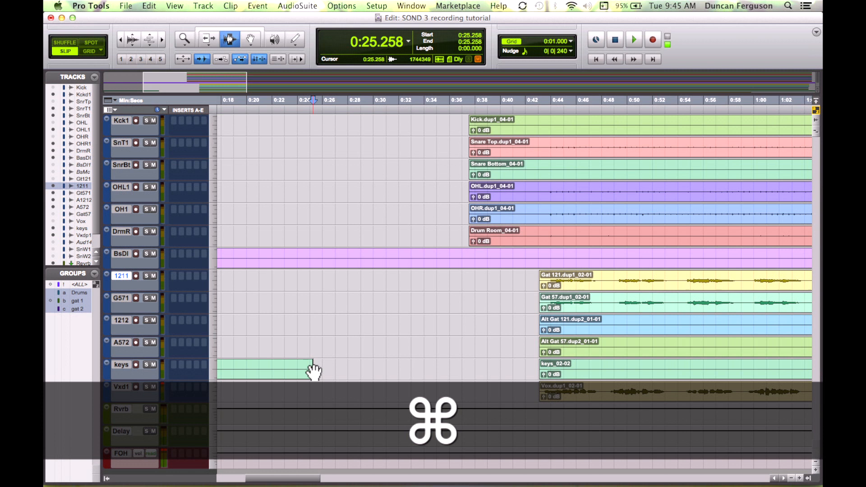
pyautogui.click(534, 287)
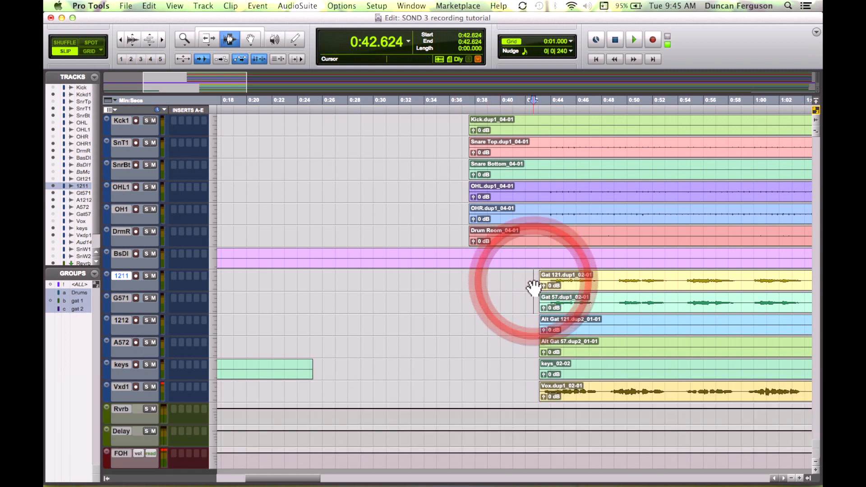
pyautogui.press('super+bracketright')
pyautogui.press('space')
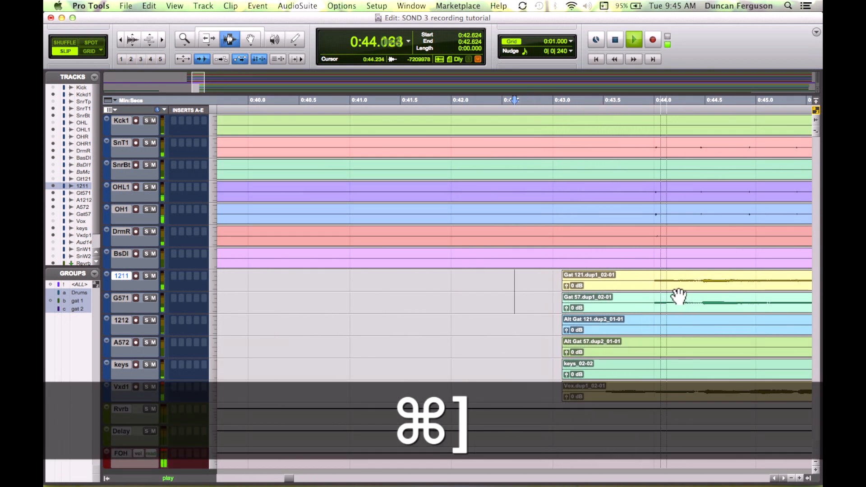
# Step: Trim the start of the vocal clip to about 0:43.3
pyautogui.click(571, 396)
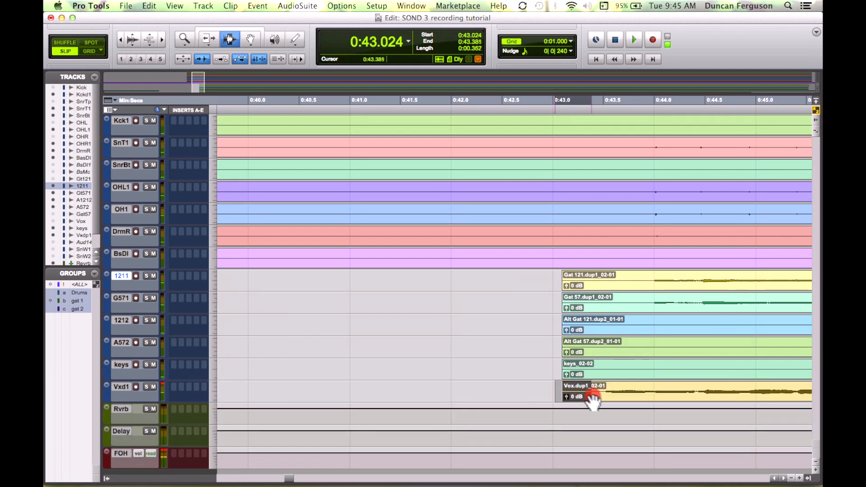
pyautogui.moveTo(596, 399); pyautogui.dragTo(595, 403)
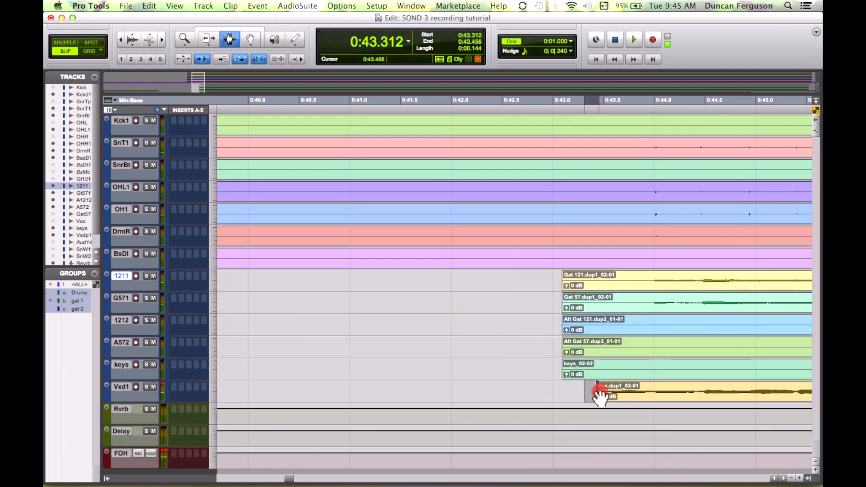
pyautogui.click(570, 391)
pyautogui.press('space')
pyautogui.press('space')
# Step: Trim the starts of the Gat 121 and Gat 57 clips to about 0:43.8
pyautogui.moveTo(553, 284); pyautogui.dragTo(649, 297)
pyautogui.click(650, 302)
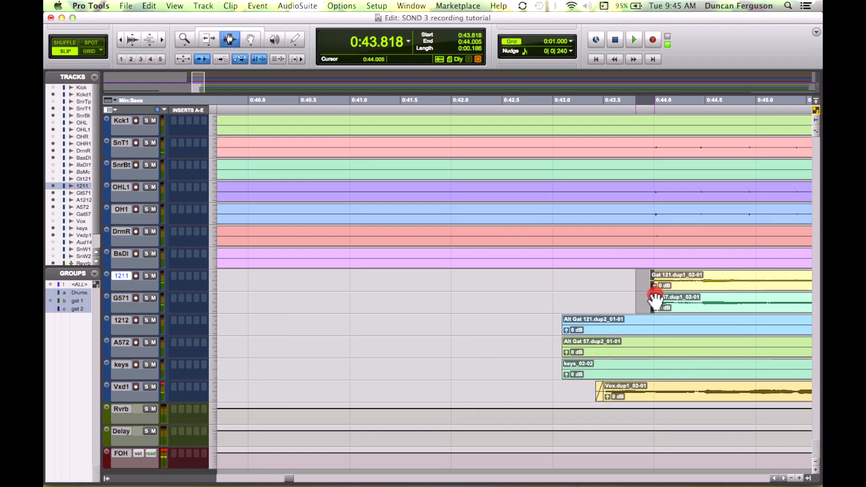
pyautogui.click(591, 290)
pyautogui.press('space')
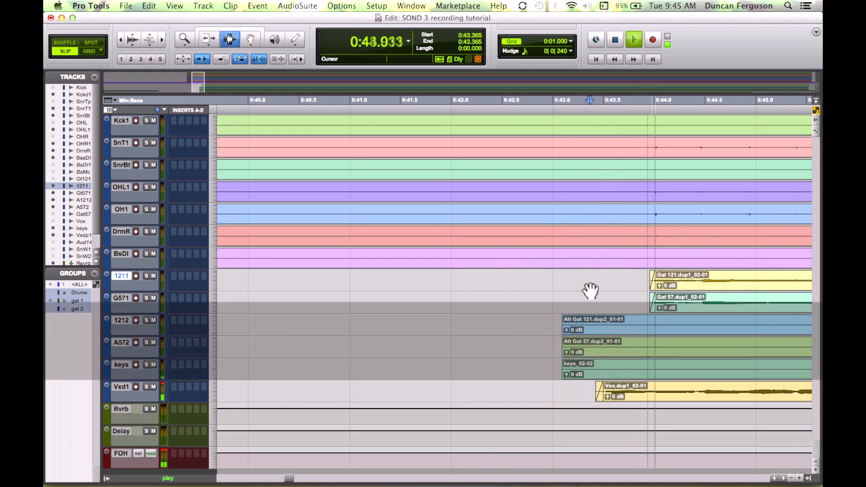
pyautogui.press('super+bracketleft')
pyautogui.press('super+bracketleft')
pyautogui.press('super+bracketleft')
pyautogui.press('super+bracketleft')
pyautogui.press('super+bracketleft')
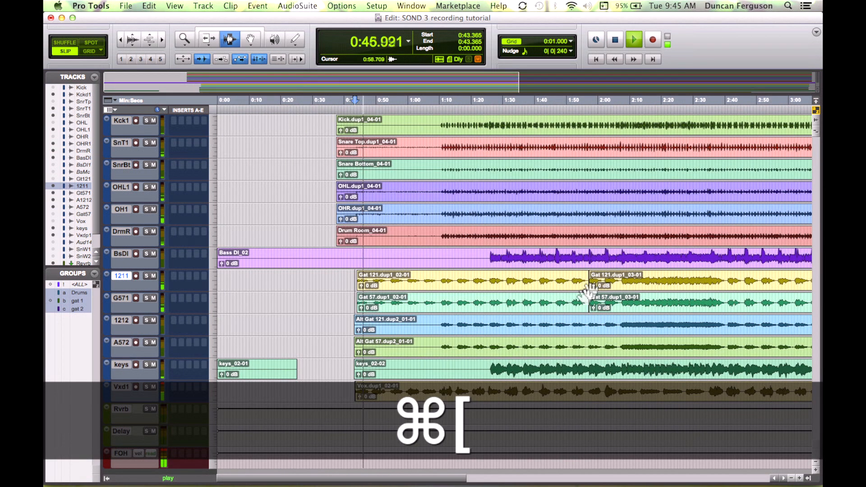
# Step: Trim the starts of both Alt Gat clips and the second keys clip to about 1:09.6
pyautogui.click(438, 324)
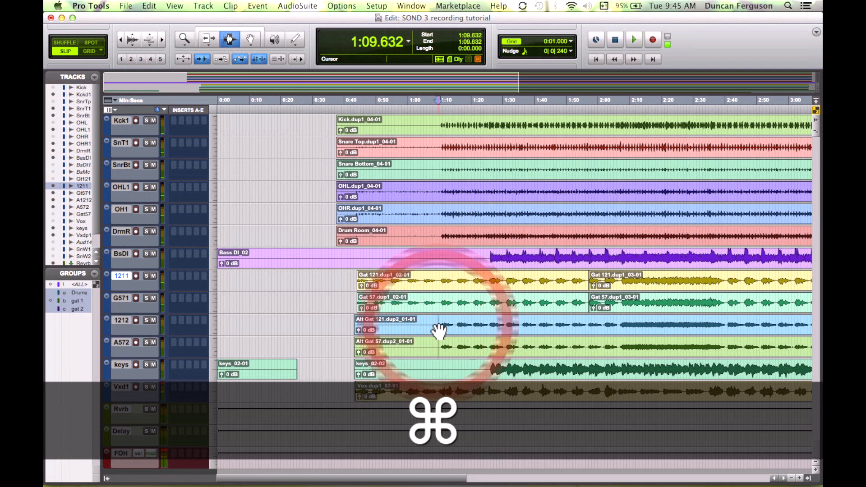
pyautogui.press('super+bracketright')
pyautogui.press('super+bracketright')
pyautogui.press('super+bracketright')
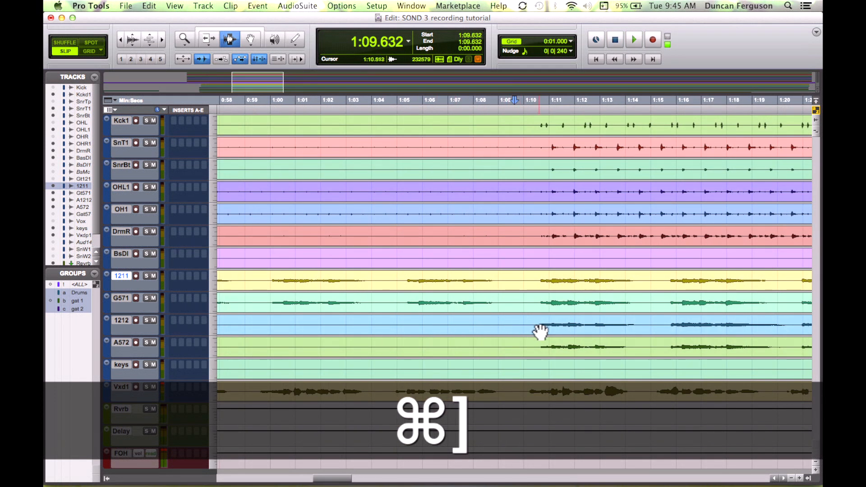
pyautogui.moveTo(536, 326); pyautogui.dragTo(445, 367)
pyautogui.click(444, 367)
pyautogui.press('super+bracketleft')
pyautogui.press('super+bracketleft')
pyautogui.press('super+bracketleft')
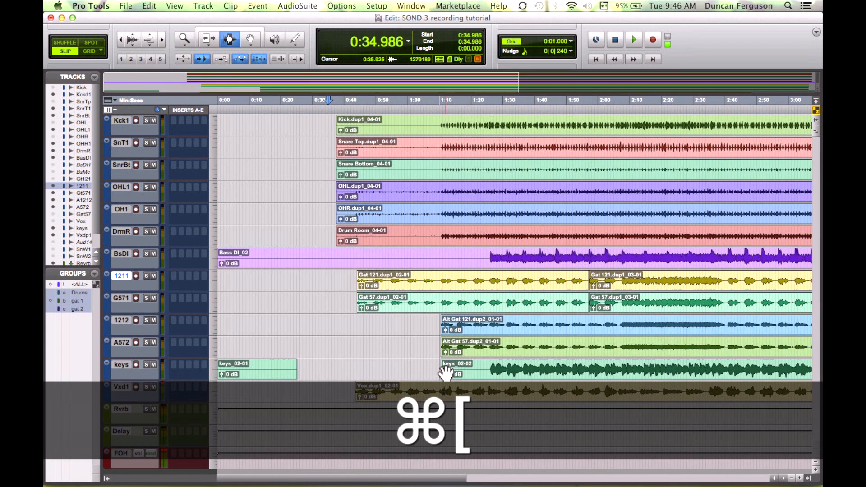
# Step: Delete the opening of the second keys clip from about 0:58 up to about 1:26
pyautogui.click(489, 372)
pyautogui.press('super+bracketright')
pyautogui.press('super+bracketright')
pyautogui.press('super+bracketright')
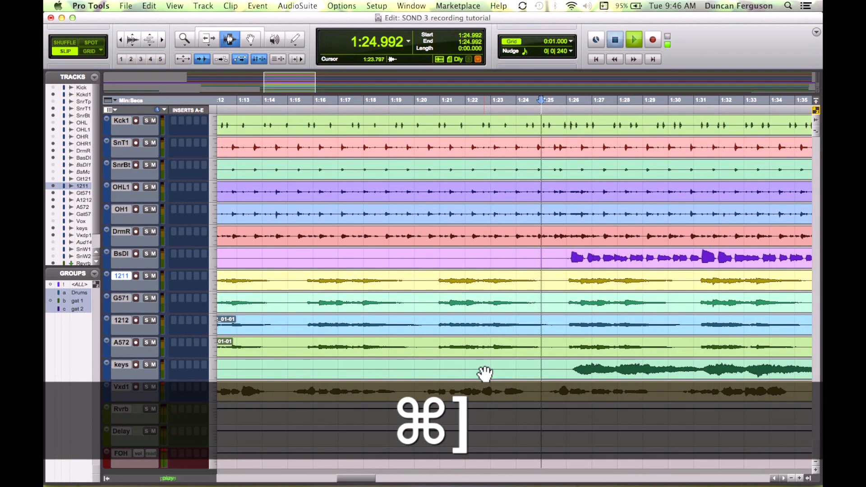
pyautogui.press('space')
pyautogui.moveTo(570, 373); pyautogui.dragTo(428, 381)
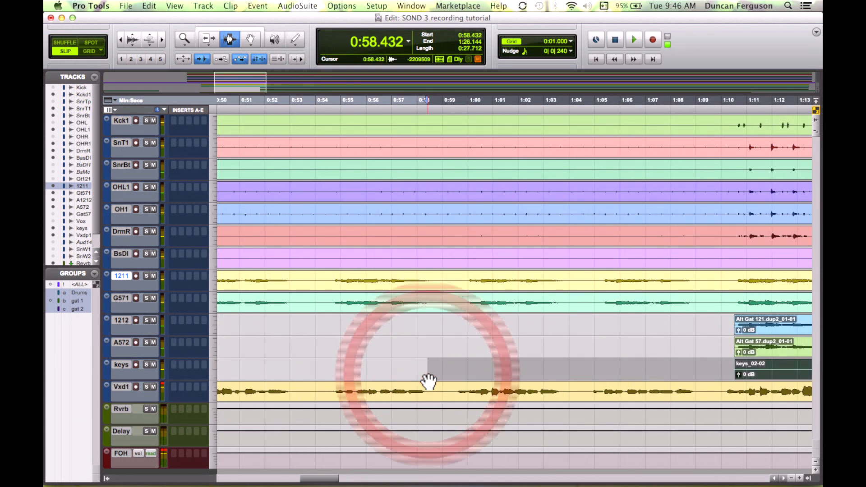
pyautogui.press('Delete')
# Step: Split the bass clip at about 1:26.1 and delete the part before the split
pyautogui.press('super+bracketleft')
pyautogui.press('super+bracketleft')
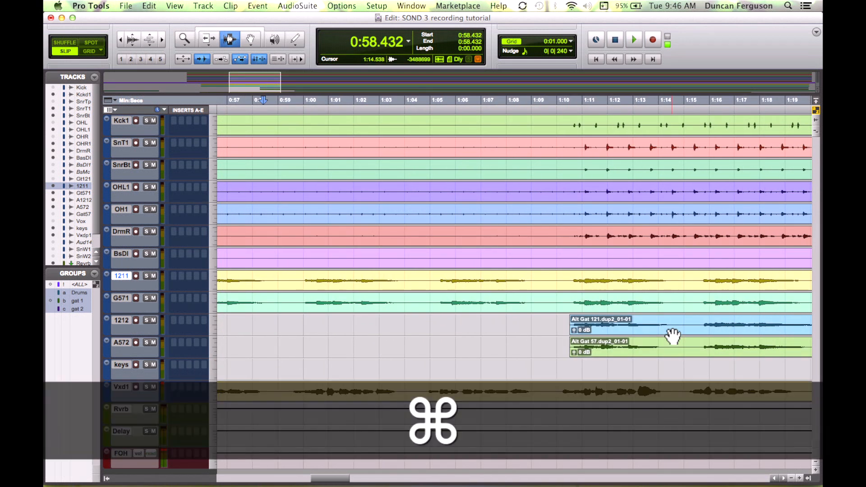
pyautogui.click(624, 261)
pyautogui.press('super+bracketright')
pyautogui.press('super+bracketright')
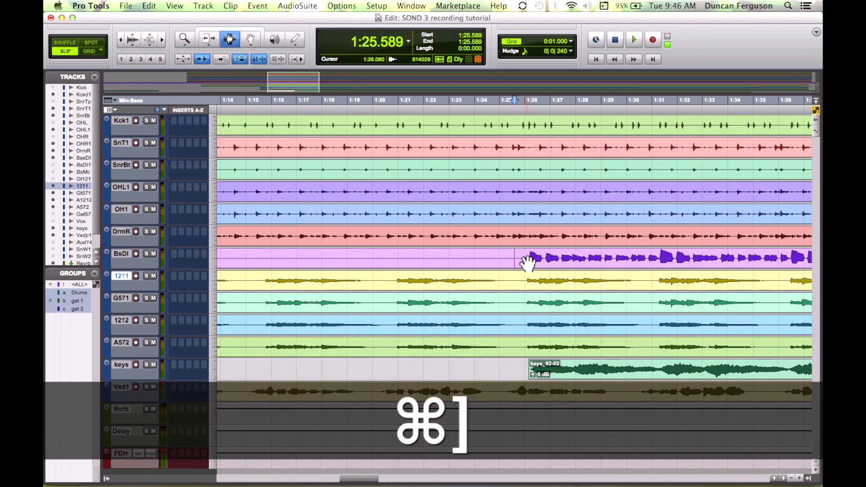
pyautogui.press('super+e')
pyautogui.press('F8')
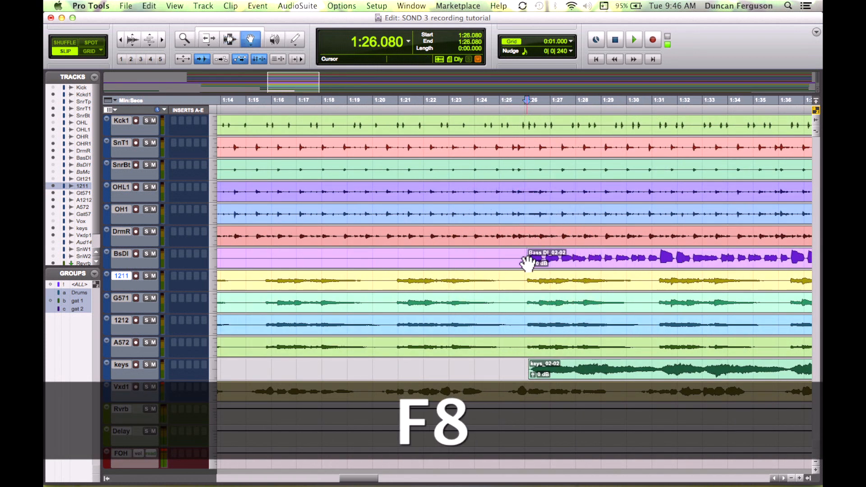
pyautogui.click(507, 264)
pyautogui.press('Delete')
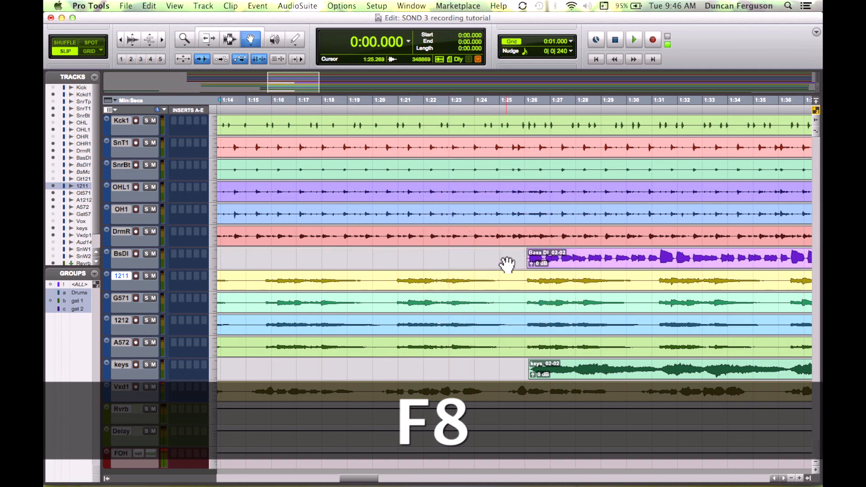
# Step: Add a short fade-in at the start of the bass clip
pyautogui.press('F7')
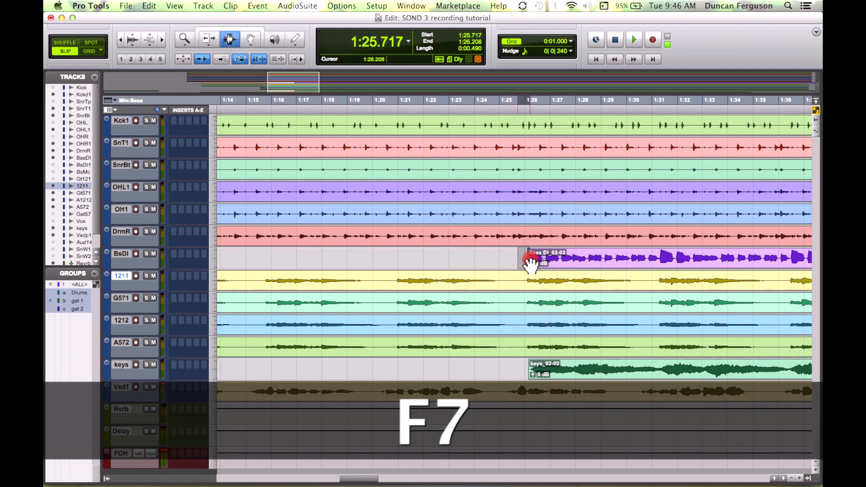
pyautogui.press('f')
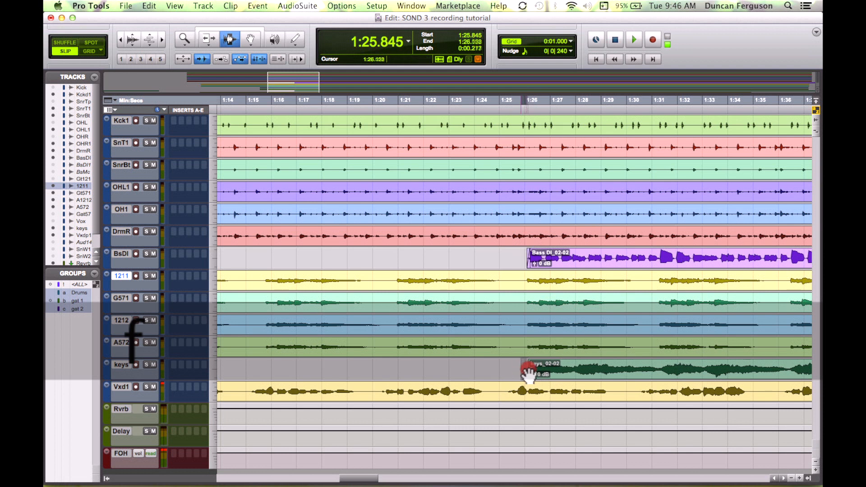
pyautogui.click(531, 374)
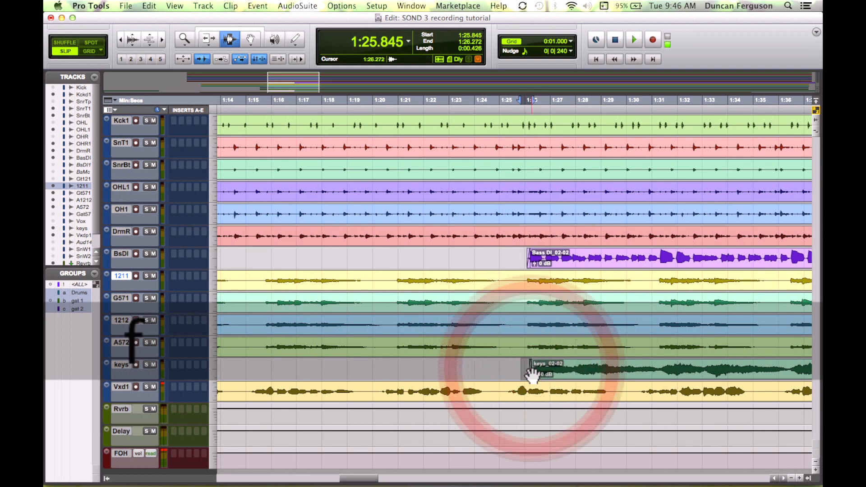
pyautogui.click(511, 256)
# Step: Play back the session around the bass and drum entries to check the edits
pyautogui.press('super+bracketleft')
pyautogui.press('super+bracketleft')
pyautogui.press('super+bracketleft')
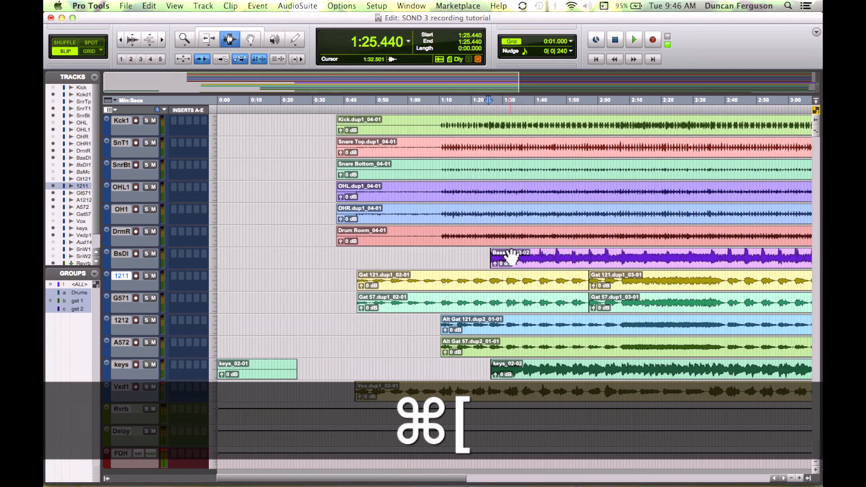
pyautogui.click(486, 265)
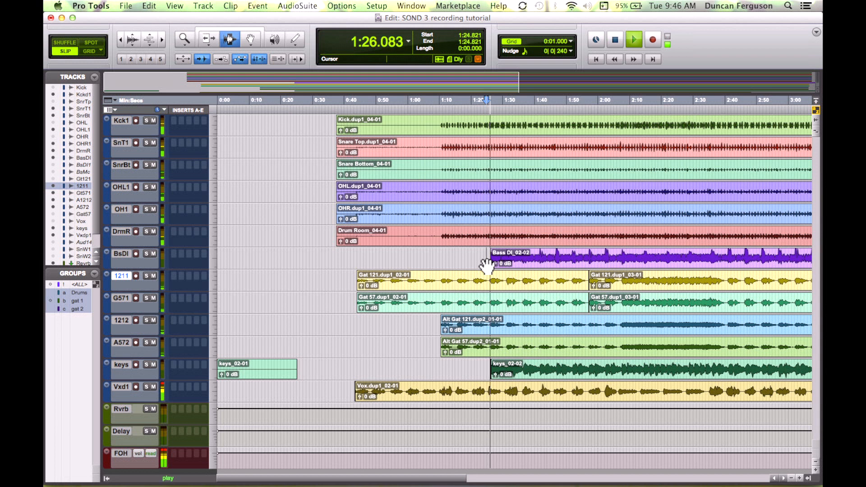
pyautogui.click(438, 130)
pyautogui.press('super+bracketright')
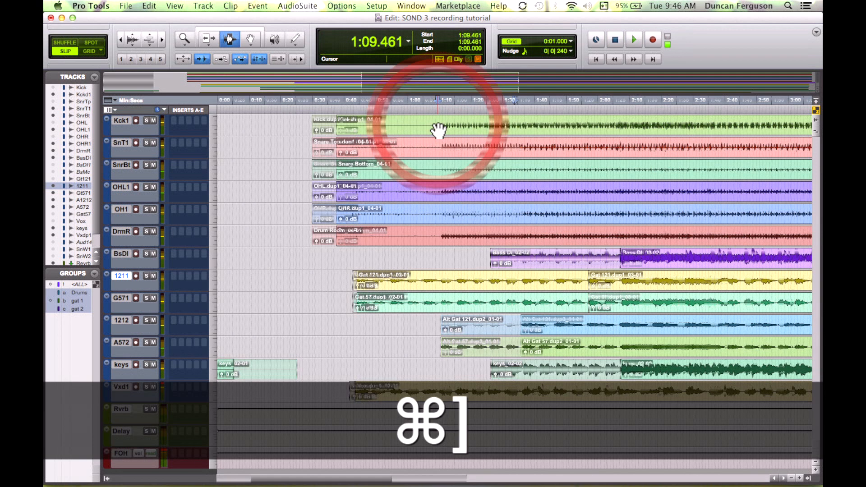
pyautogui.click(450, 103)
pyautogui.press('space')
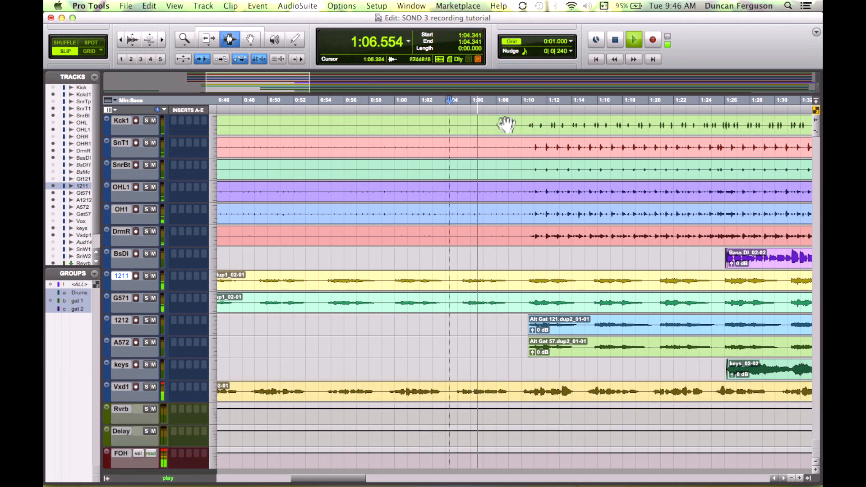
pyautogui.press('space')
# Step: Remove the silence before the drum clips so they all start at about 1:10.6
pyautogui.moveTo(523, 129); pyautogui.dragTo(336, 180)
pyautogui.click(337, 180)
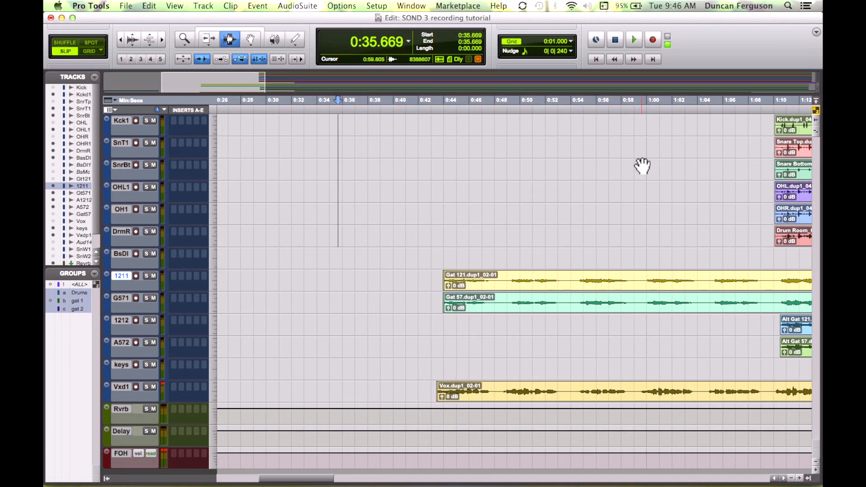
pyautogui.hscroll(10, 642, 166)
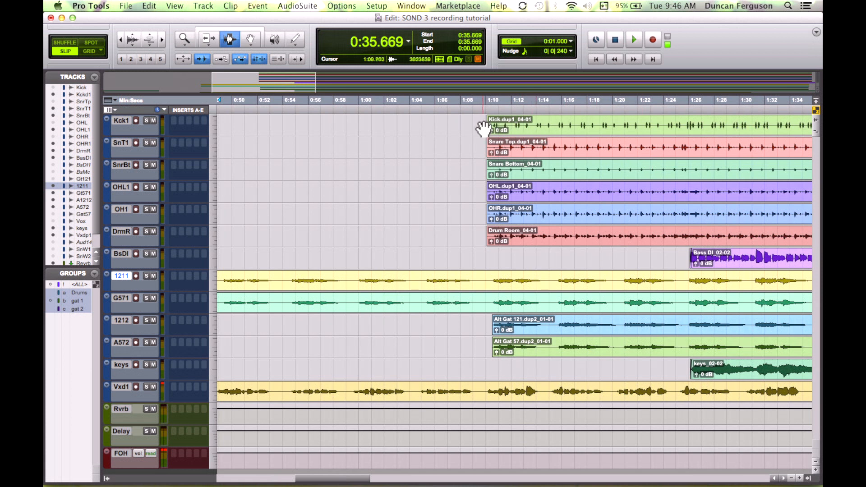
pyautogui.click(484, 128)
pyautogui.click(549, 128)
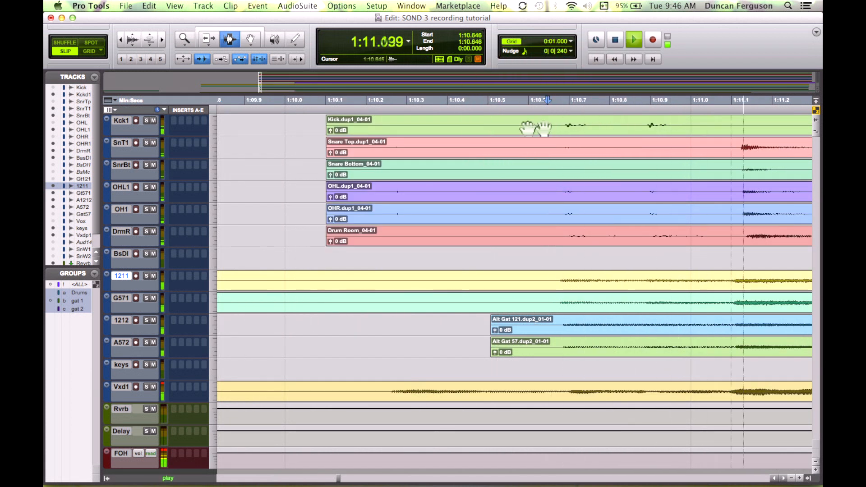
pyautogui.click(491, 129)
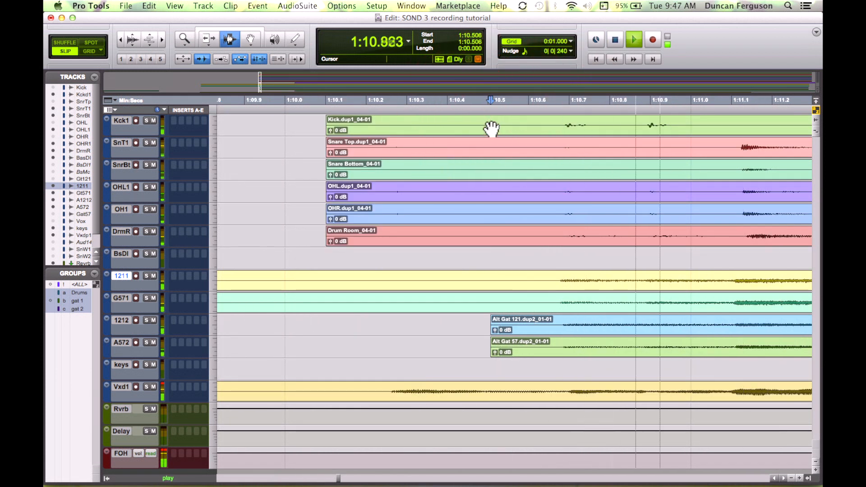
pyautogui.click(355, 128)
pyautogui.click(354, 128)
pyautogui.press('space')
pyautogui.moveTo(550, 128); pyautogui.dragTo(322, 137)
pyautogui.press('Delete')
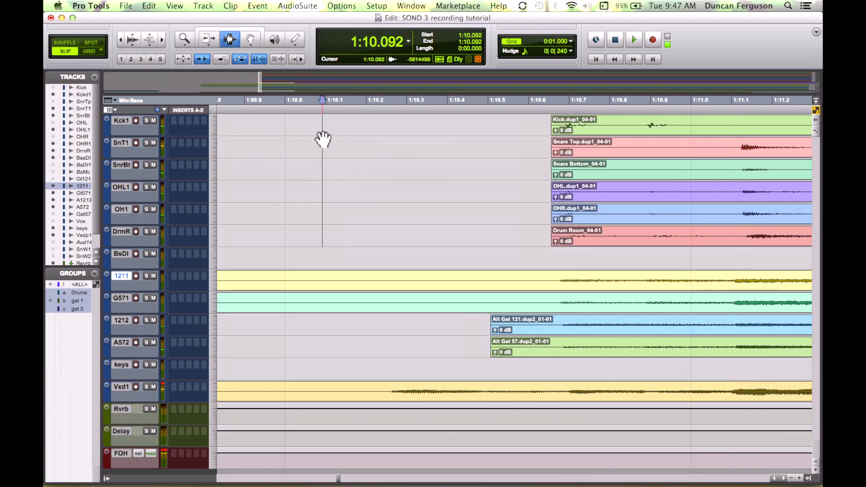
# Step: Play back from just before the drum clips' start to check the trim
pyautogui.moveTo(541, 126); pyautogui.dragTo(559, 129)
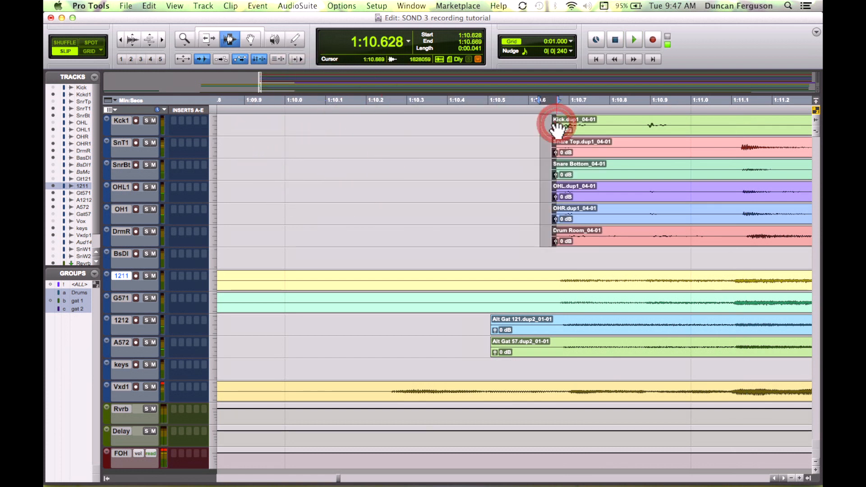
pyautogui.click(530, 127)
pyautogui.press('space')
pyautogui.press('cmd+bracketleft')
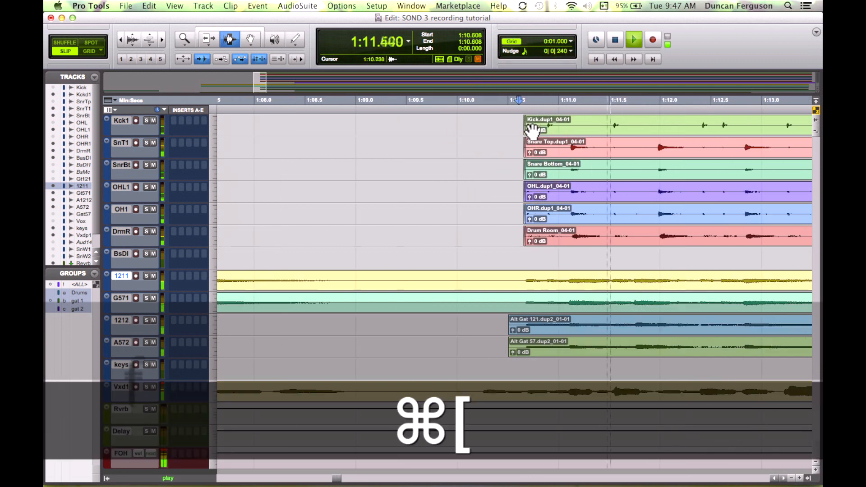
pyautogui.press('super+bracketleft')
pyautogui.press('super+bracketleft')
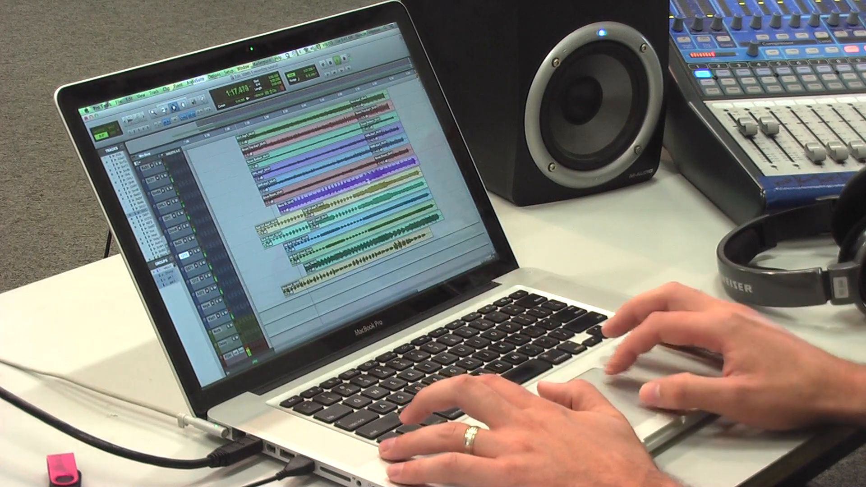
# Step: Zoom in on the end of the song and play back from about 5:11 to hear where each instrument stops
pyautogui.click(367, 88)
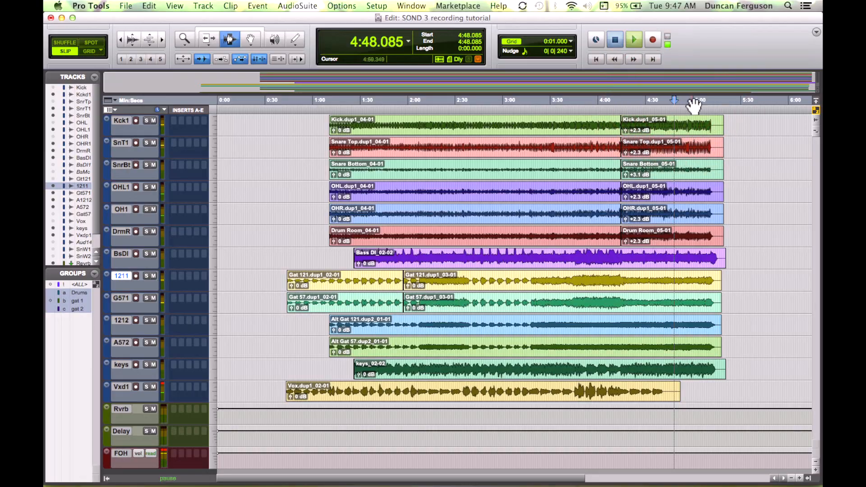
pyautogui.click(693, 103)
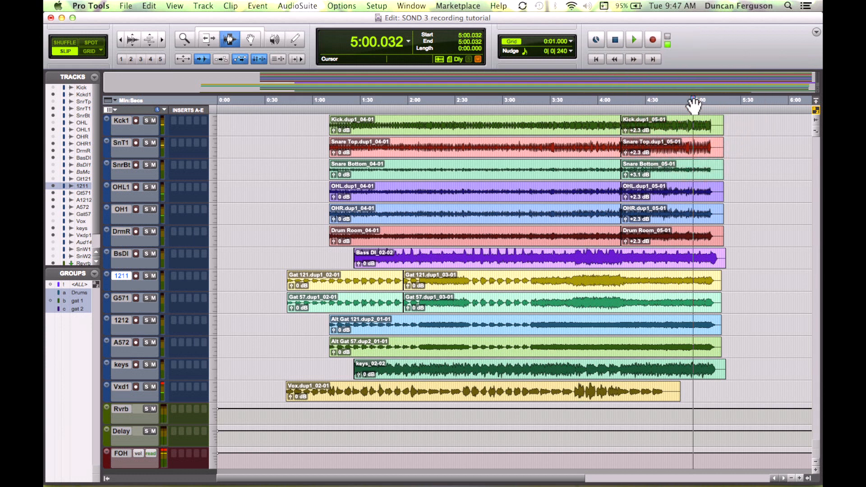
pyautogui.press('space')
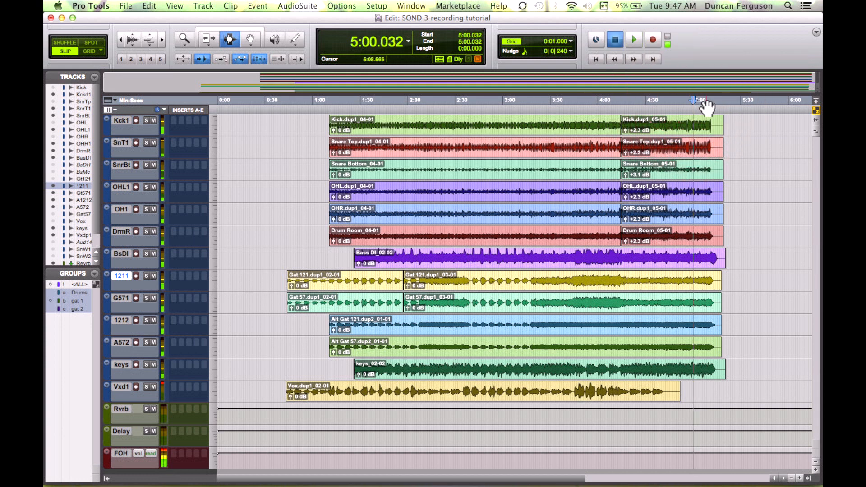
pyautogui.click(706, 108)
pyautogui.press('super+bracketright')
pyautogui.press('super+bracketright')
pyautogui.press('super+bracketright')
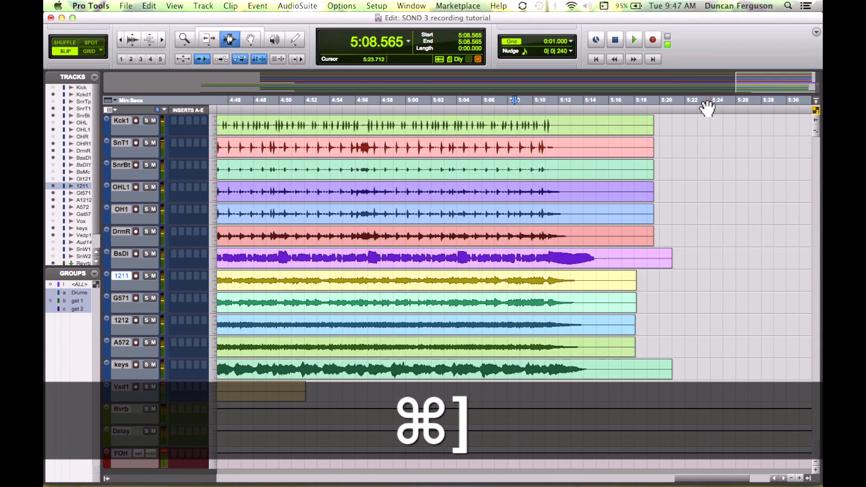
pyautogui.press('super+bracketright')
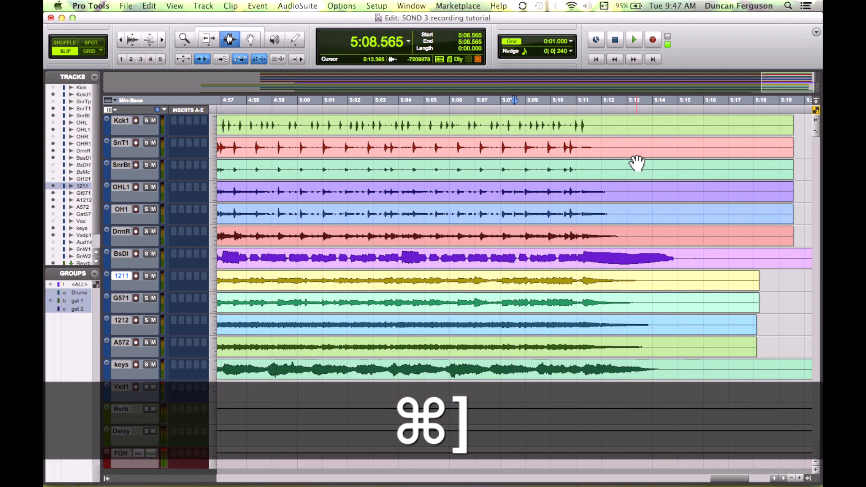
pyautogui.hscroll(5, 638, 164)
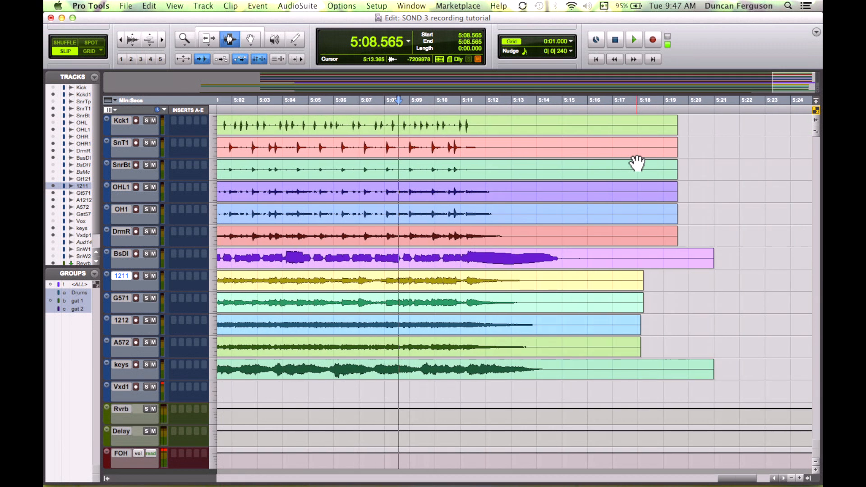
pyautogui.click(467, 107)
pyautogui.press('space')
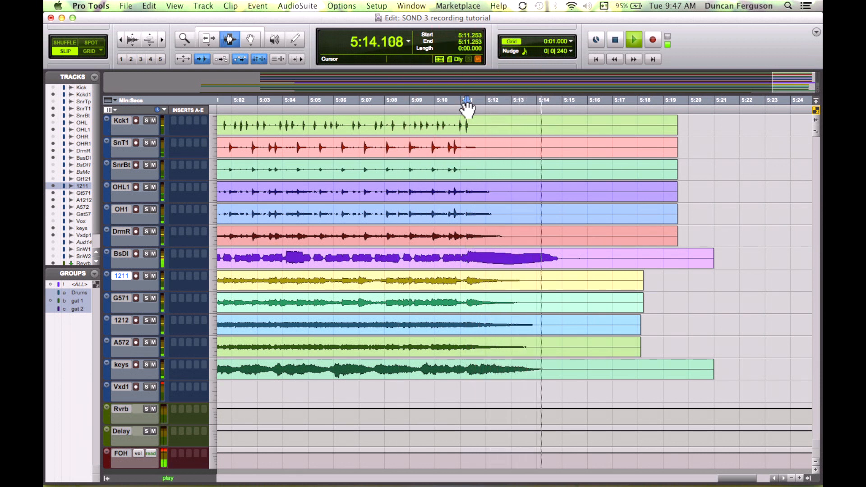
pyautogui.press('space')
# Step: Delete the silent tail of the bass clip after about 5:15 and add a fade-out at its end
pyautogui.moveTo(719, 261); pyautogui.dragTo(571, 262)
pyautogui.press('Delete')
pyautogui.press('f')
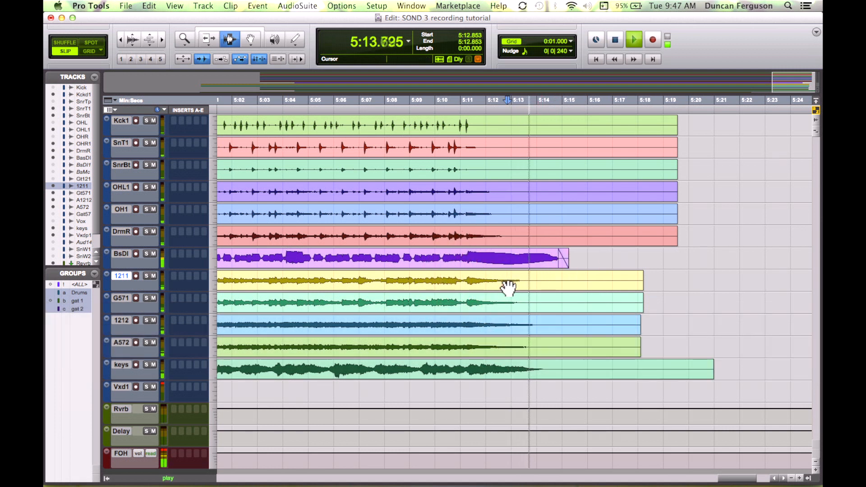
# Step: Solo the two Gat guitar tracks, remove their silent tails after about 5:14 and fade them out
pyautogui.click(141, 276)
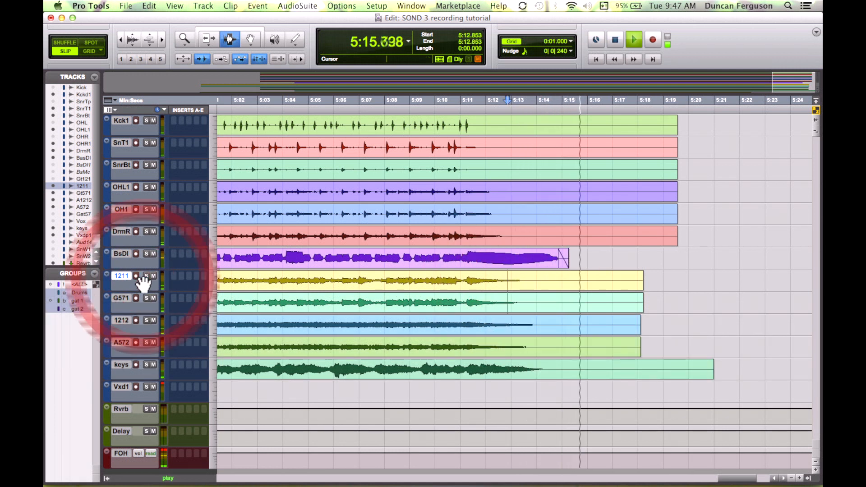
pyautogui.press('space')
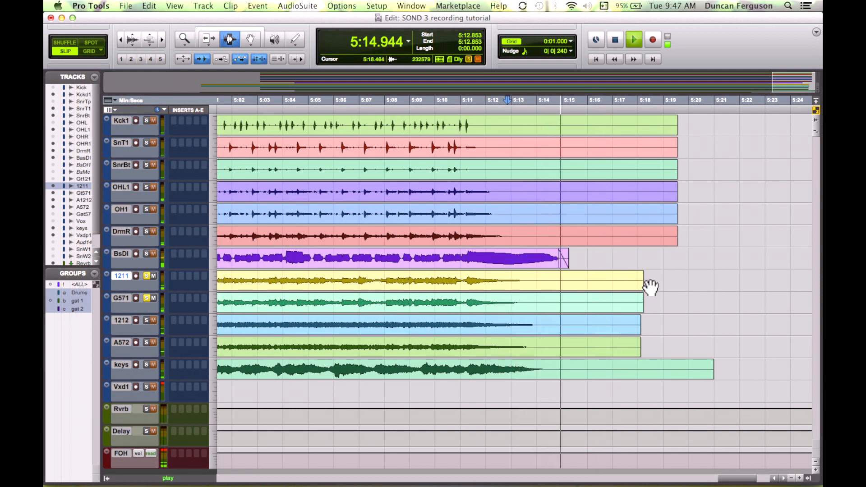
pyautogui.moveTo(649, 284); pyautogui.dragTo(562, 308)
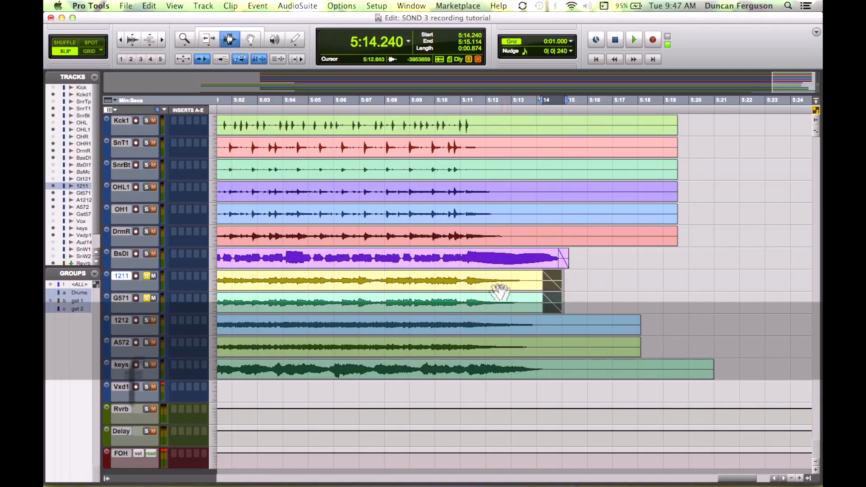
pyautogui.click(500, 282)
pyautogui.press('space')
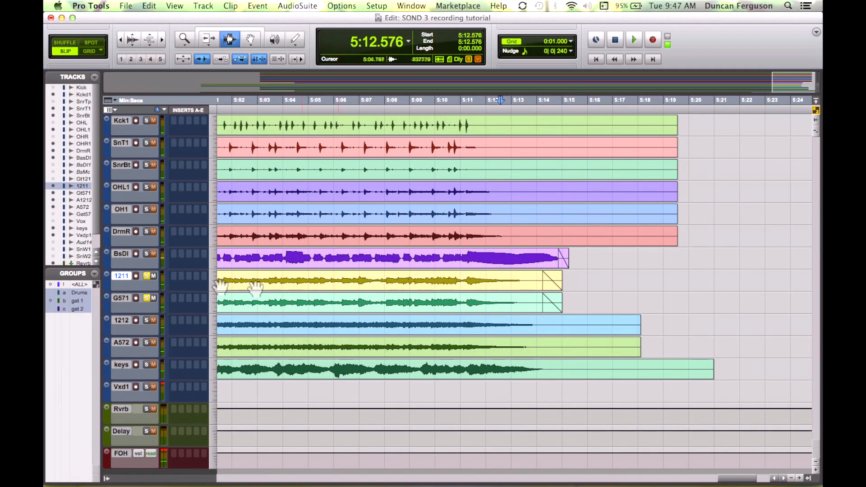
# Step: Solo the two Alt Gat tracks, trim their silent tails to about 5:14 and add fade-outs
pyautogui.click(147, 298)
pyautogui.click(146, 319)
pyautogui.click(146, 343)
pyautogui.press('space')
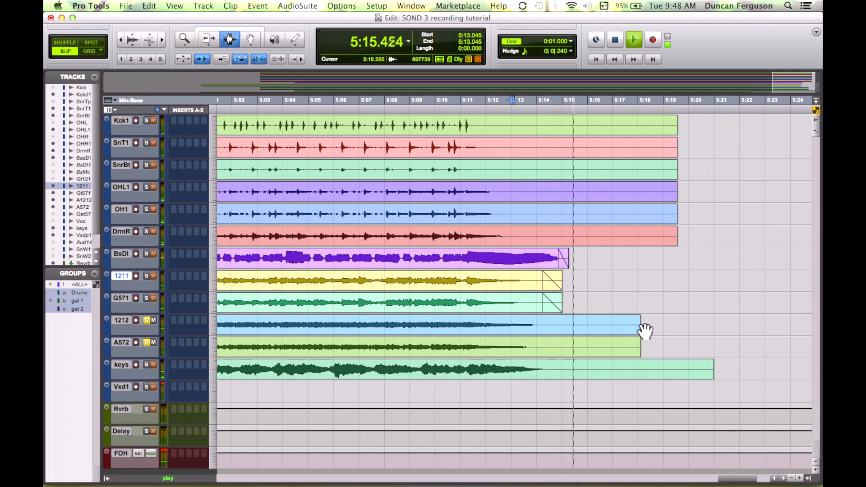
pyautogui.press('space')
pyautogui.moveTo(643, 332); pyautogui.dragTo(555, 333)
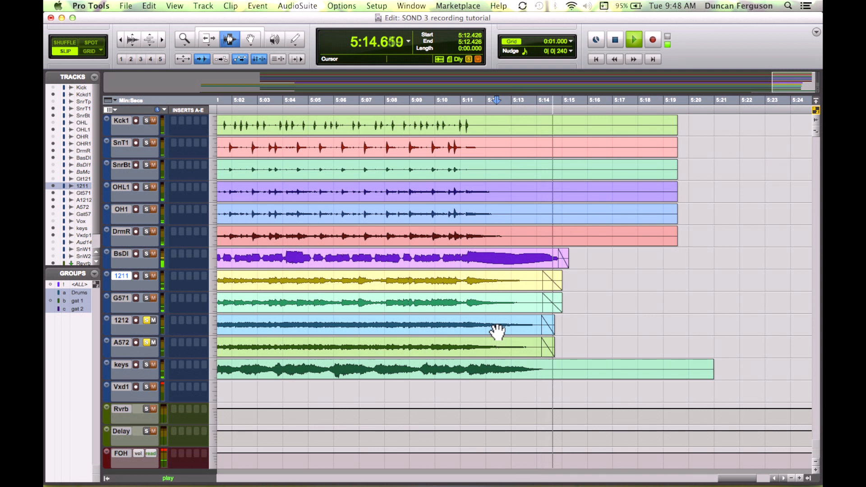
# Step: Solo the keys track, trim the keys clip's tail to about 5:14 with a fade-out, then unsolo it
pyautogui.click(507, 369)
pyautogui.click(146, 343)
pyautogui.click(147, 365)
pyautogui.press('space')
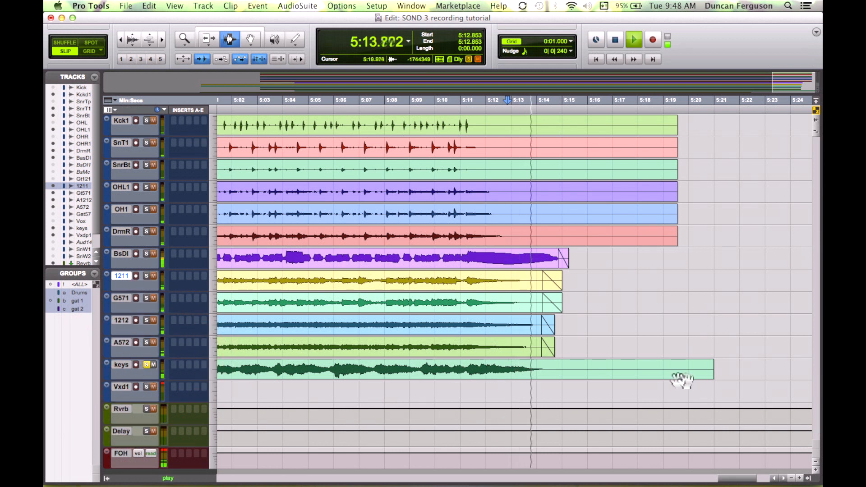
pyautogui.moveTo(725, 377); pyautogui.dragTo(550, 373)
pyautogui.click(534, 371)
pyautogui.press('space')
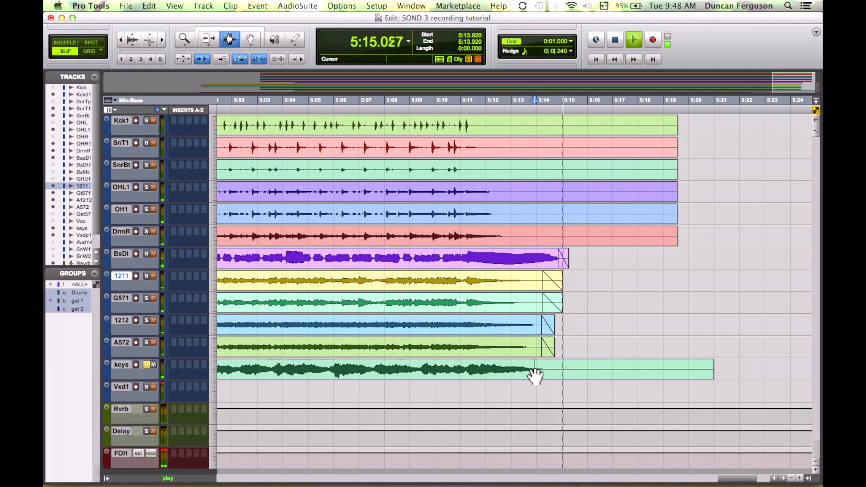
pyautogui.press('space')
pyautogui.moveTo(733, 375); pyautogui.dragTo(553, 374)
pyautogui.click(553, 374)
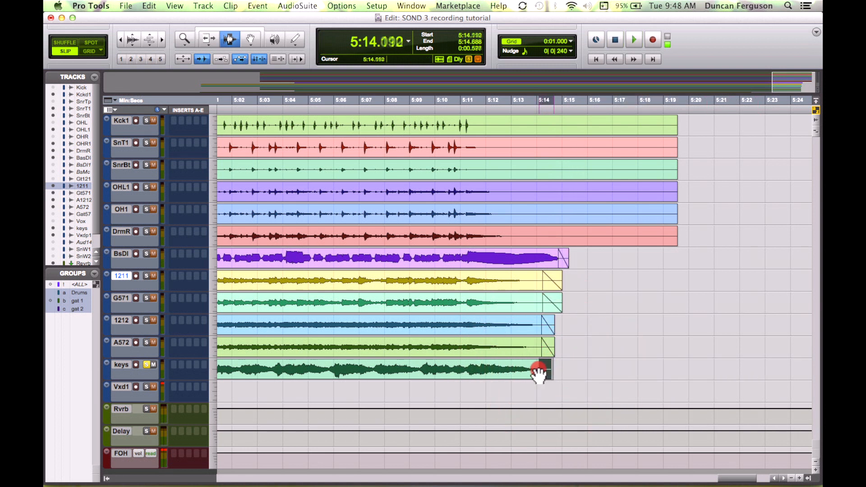
pyautogui.press('f')
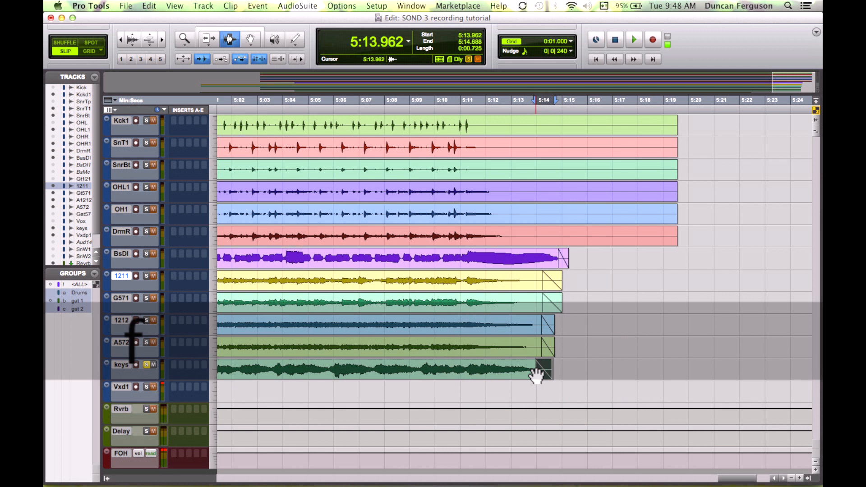
pyautogui.click(465, 373)
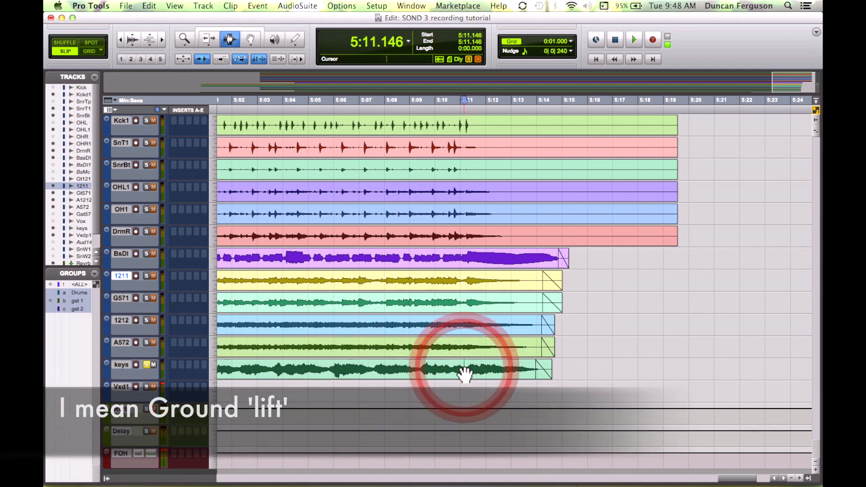
pyautogui.press('space')
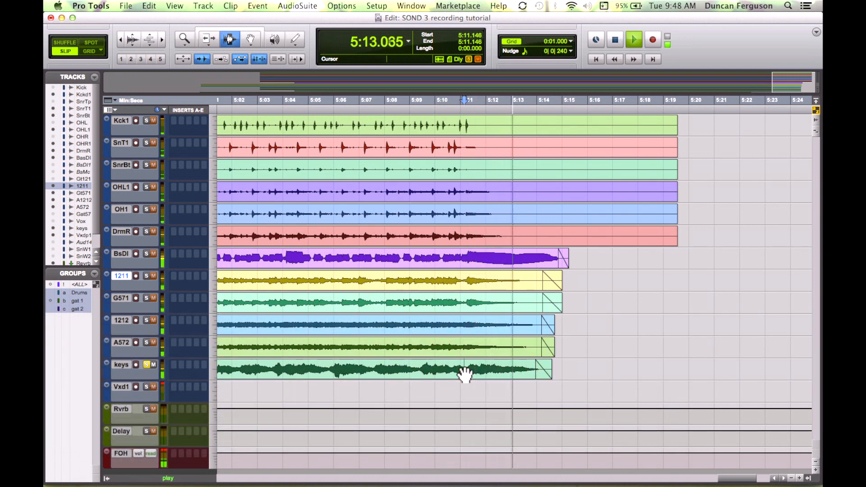
pyautogui.click(146, 364)
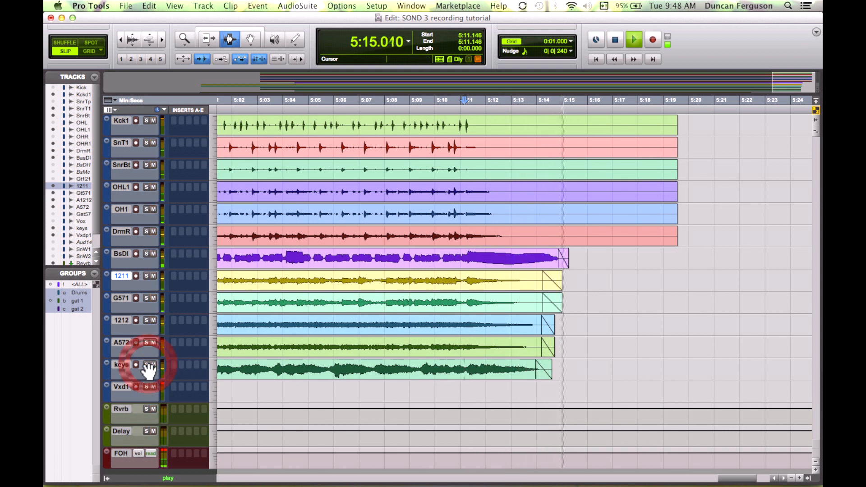
# Step: Solo the drum tracks, delete their tails after about 5:15 and add a fade-out starting about 5:13
pyautogui.click(146, 232)
pyautogui.press('space')
pyautogui.press('space')
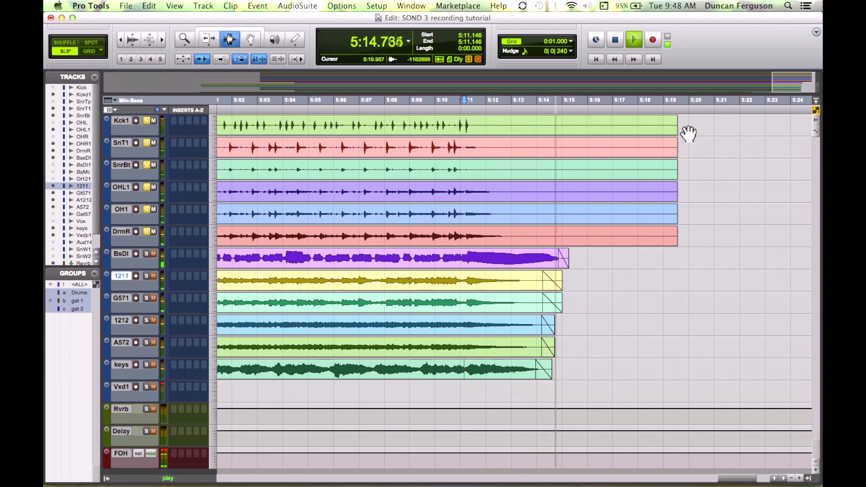
pyautogui.moveTo(688, 133); pyautogui.dragTo(578, 161)
pyautogui.press('Delete')
pyautogui.moveTo(589, 127); pyautogui.dragTo(523, 137)
pyautogui.press('f')
pyautogui.click(466, 148)
pyautogui.press('space')
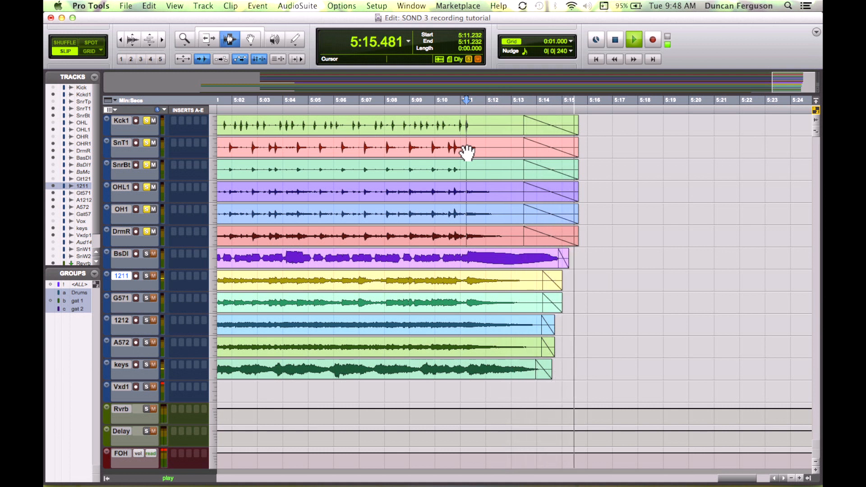
# Step: Unsolo the drum tracks and zoom out to view the whole session
pyautogui.press('super+bracketleft')
pyautogui.press('super+bracketleft')
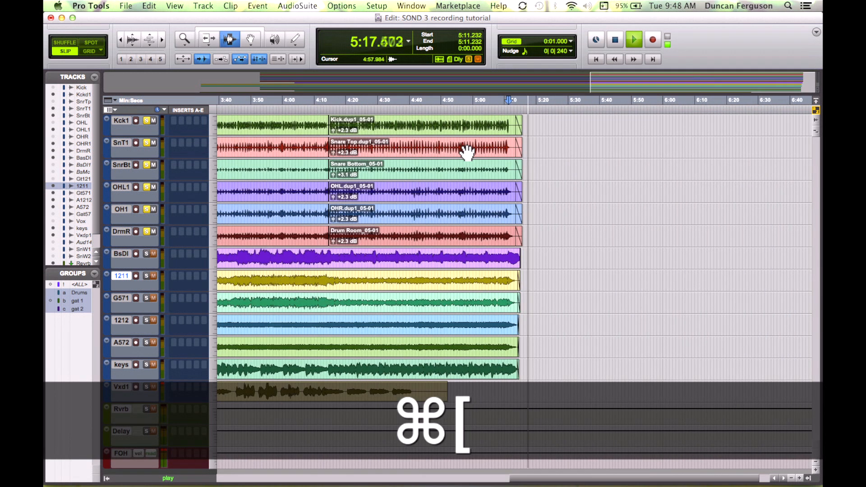
pyautogui.press('space')
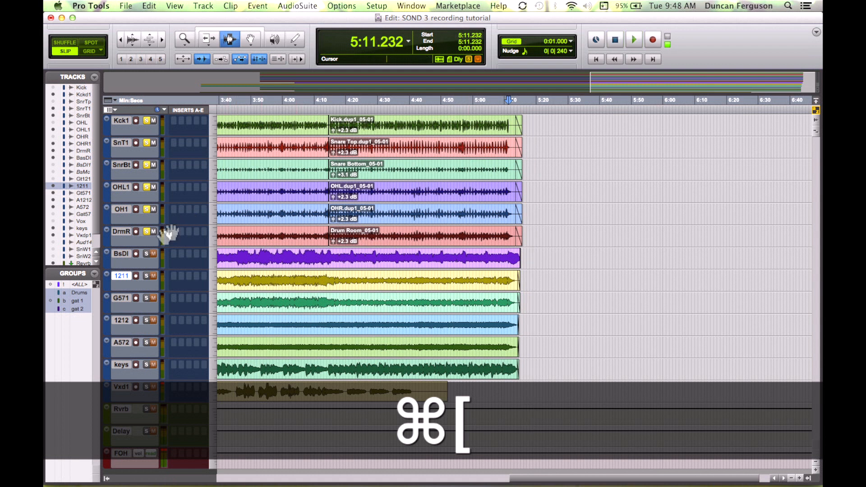
pyautogui.click(147, 231)
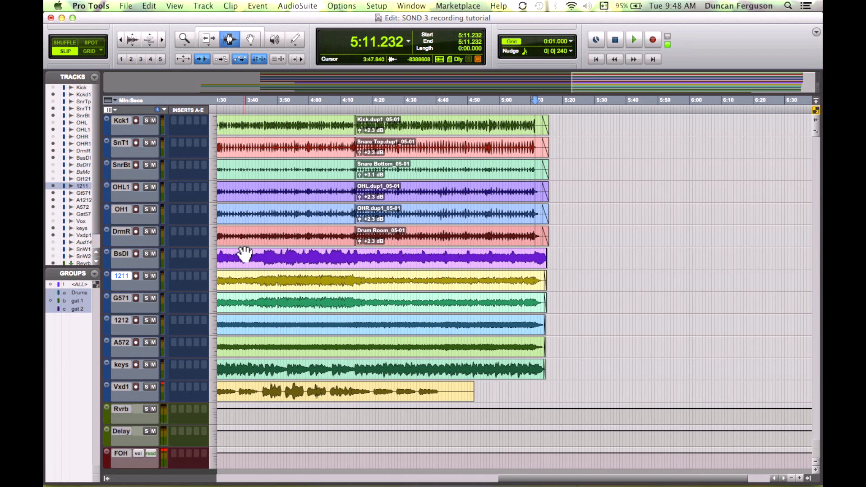
pyautogui.press('super+bracketleft')
pyautogui.press('super+bracketleft')
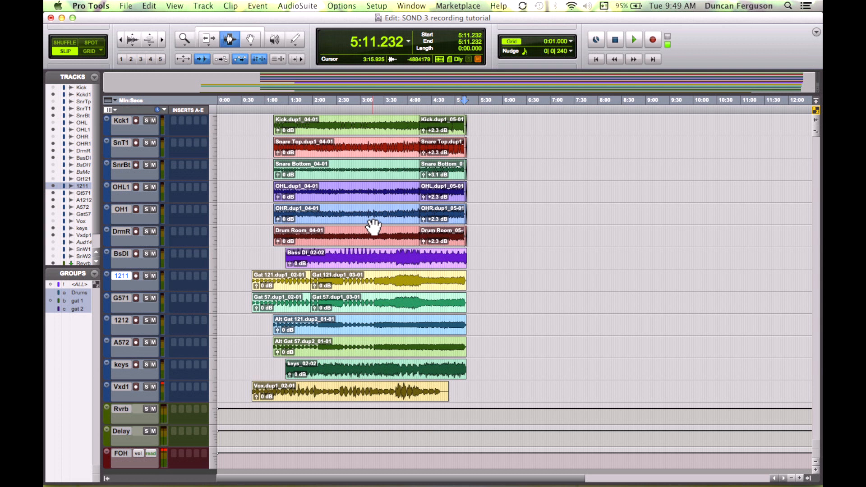
# Step: Select every clip in the session with the Grabber tool and consolidate them
pyautogui.press('F8')
pyautogui.click(346, 135)
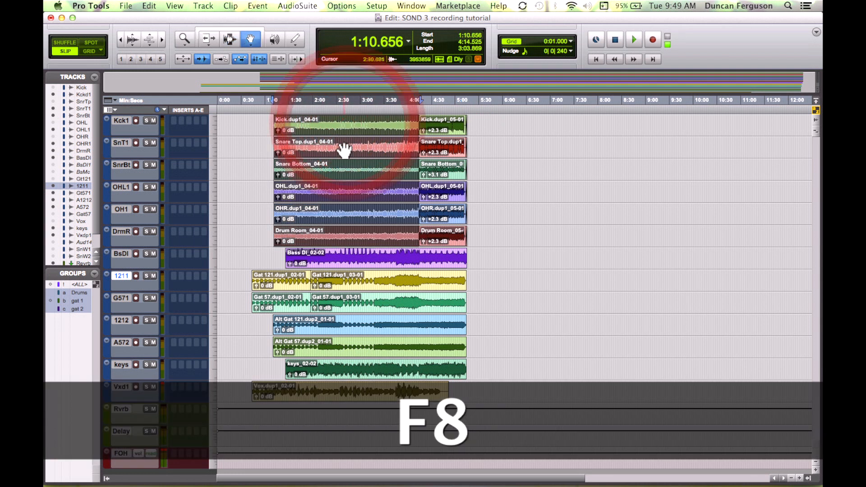
pyautogui.keyDown('shift'); pyautogui.click(430, 263); pyautogui.keyUp('shift')
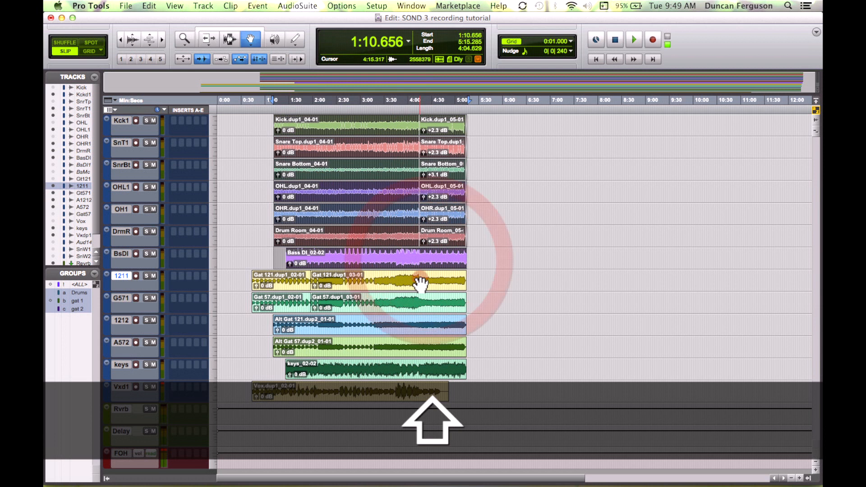
pyautogui.keyDown('shift'); pyautogui.click(406, 325); pyautogui.keyUp('shift')
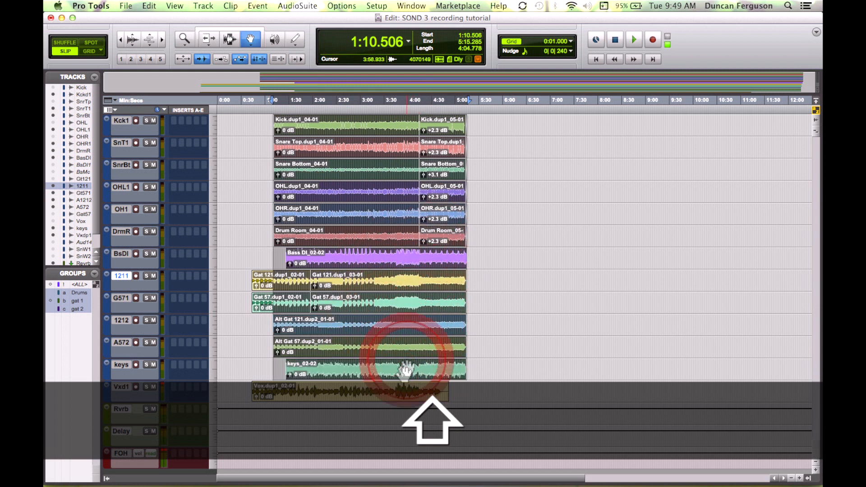
pyautogui.keyDown('shift'); pyautogui.click(396, 397); pyautogui.keyUp('shift')
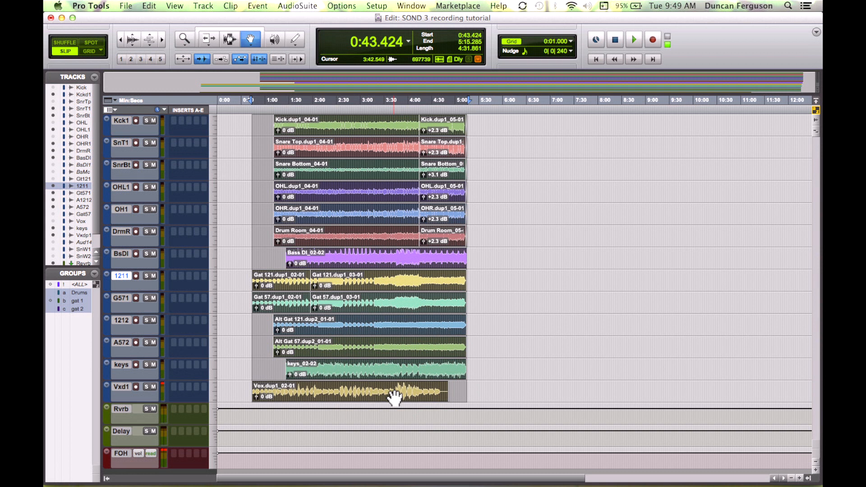
pyautogui.hotkey('alt', 'shift', '3')
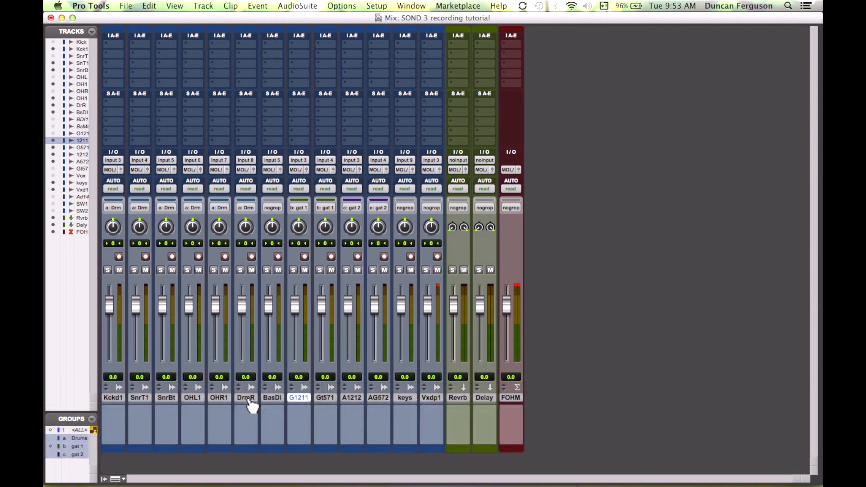
pyautogui.click(248, 399)
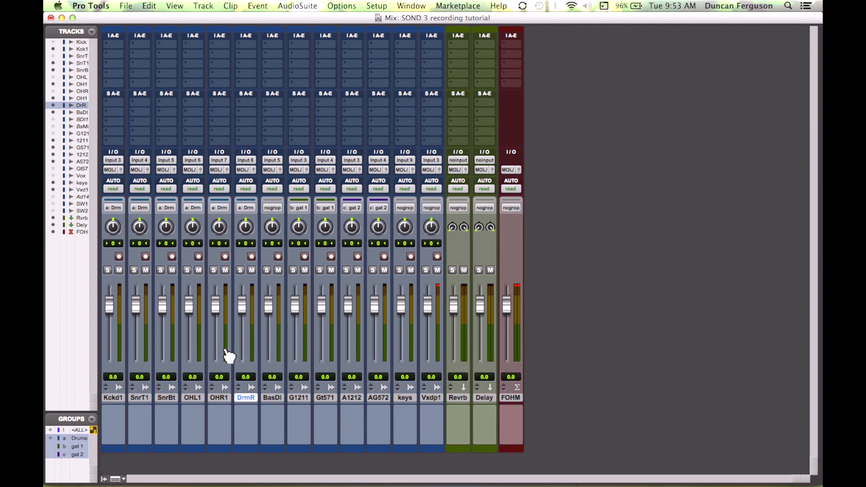
# Step: Create a new aux input track placed after the drum room track
pyautogui.press('super+shift+n')
pyautogui.press('super+Right')
pyautogui.press('super+Down')
pyautogui.press('Return')
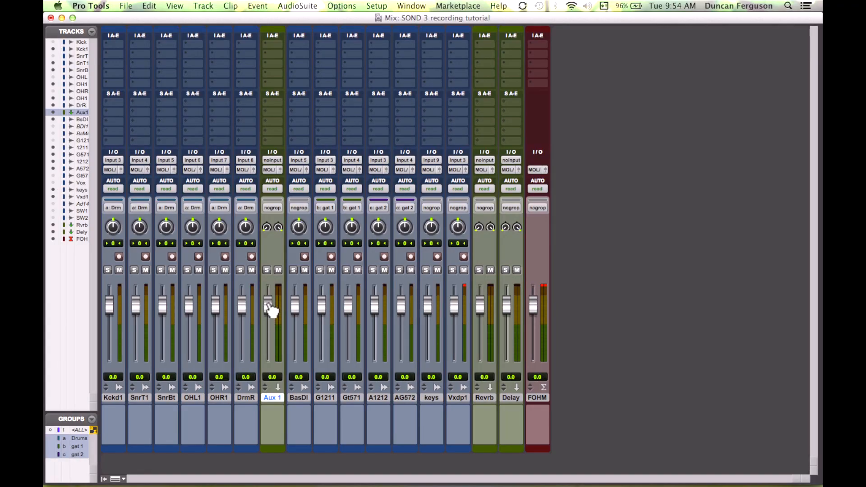
# Step: Name the new aux track "Drum sub" and set its input to Bus 1-2
pyautogui.doubleClick(273, 398)
pyautogui.write('Drum su')
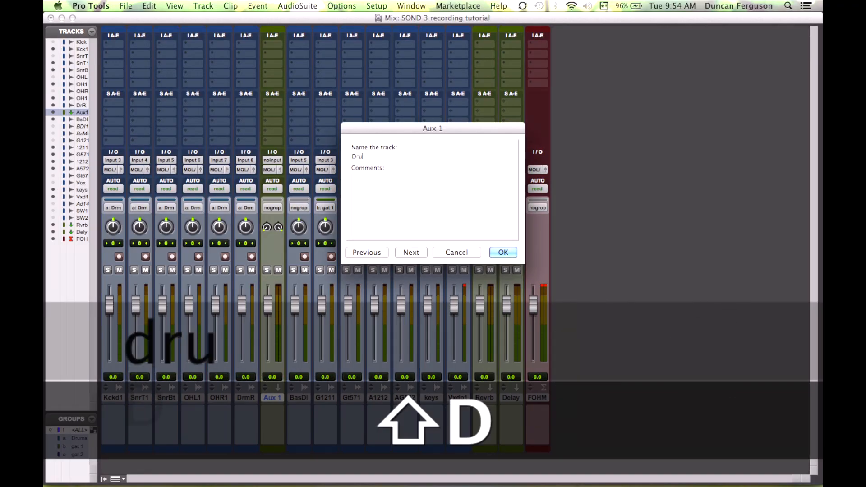
pyautogui.write('b')
pyautogui.press('Return')
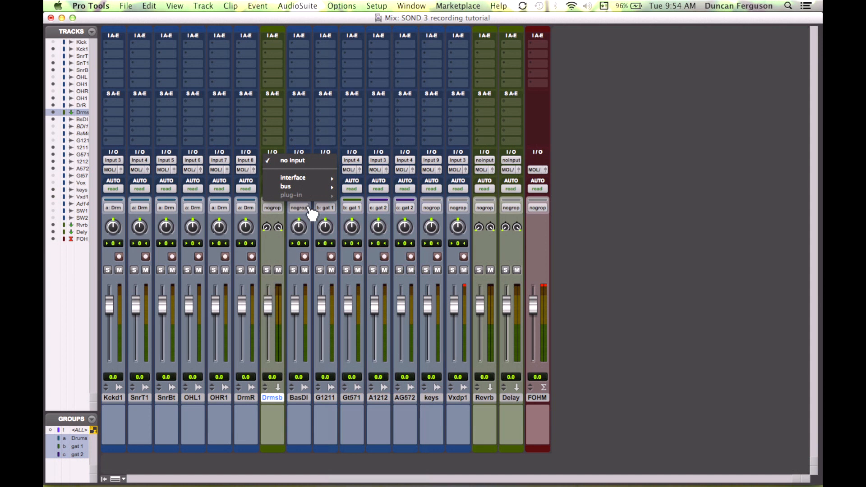
pyautogui.moveTo(332, 187)
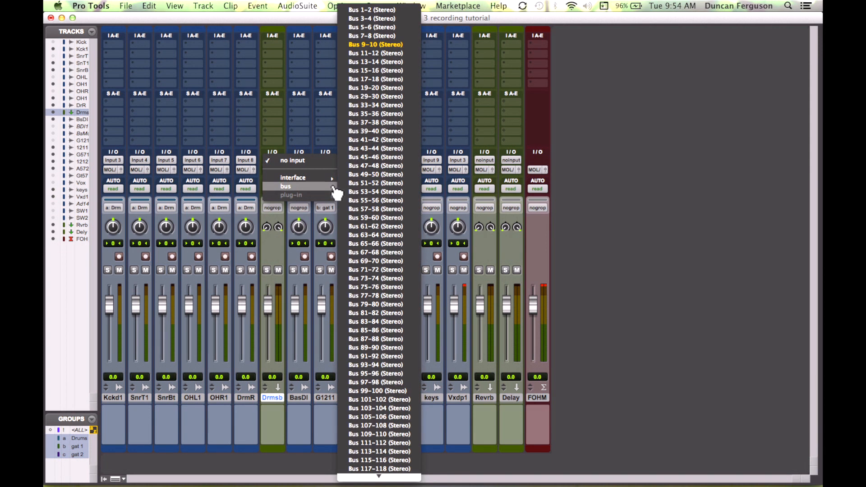
pyautogui.click(387, 10)
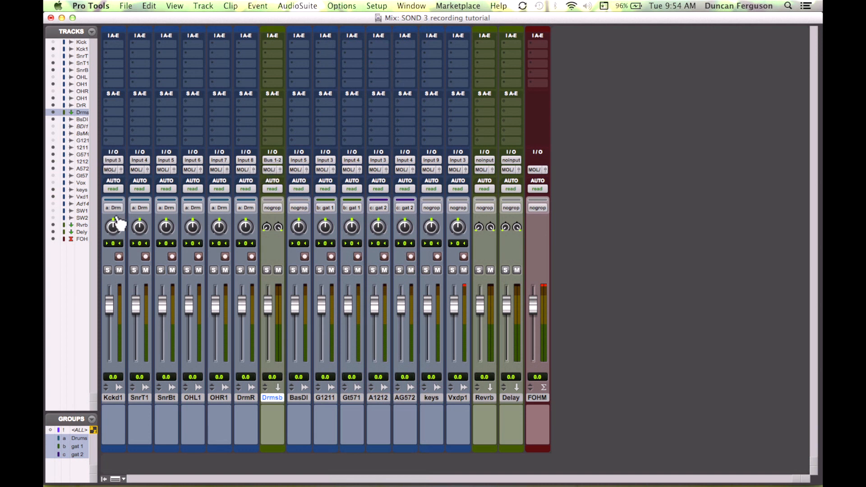
# Step: Route the outputs of all six drum tracks, from kick to drum room, to Bus 1-2
pyautogui.click(117, 169)
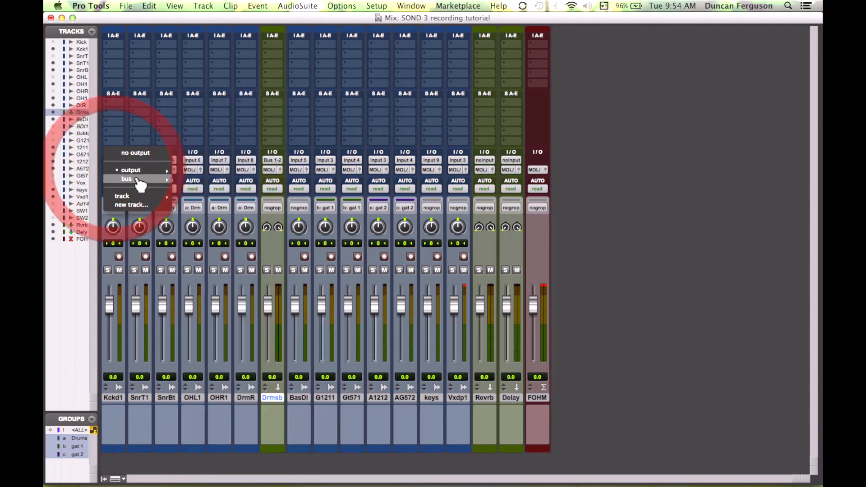
pyautogui.moveTo(139, 179)
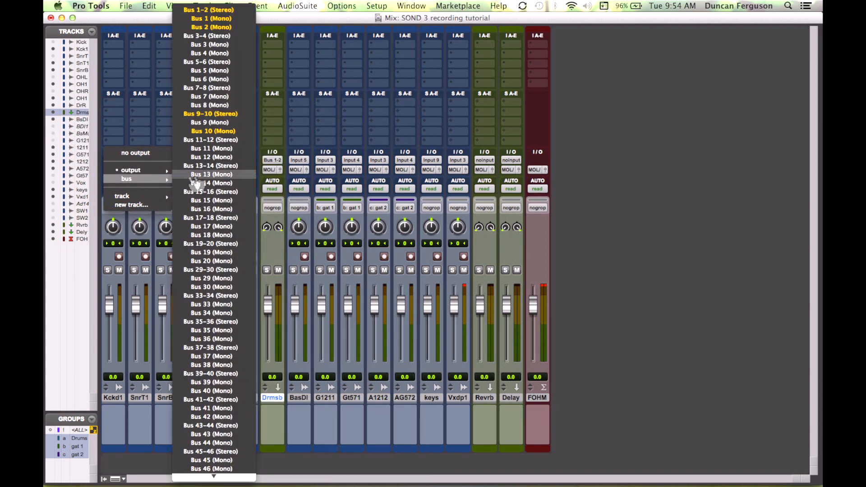
pyautogui.click(228, 10)
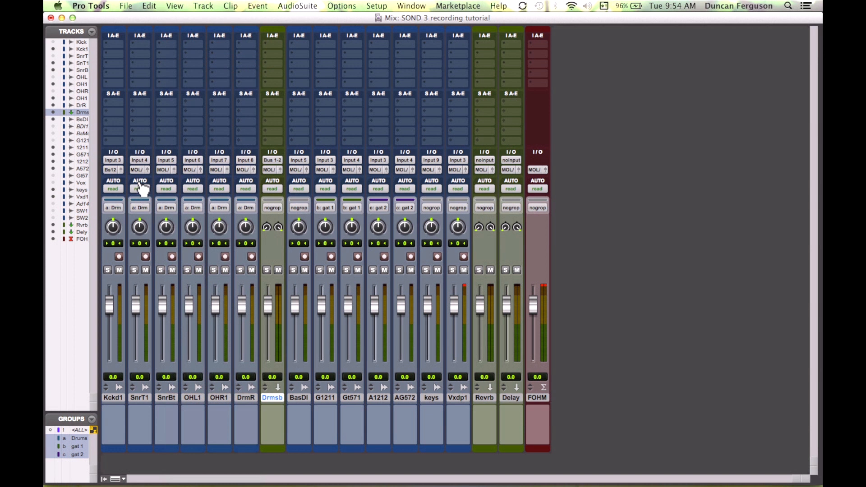
pyautogui.click(137, 170)
pyautogui.moveTo(178, 180)
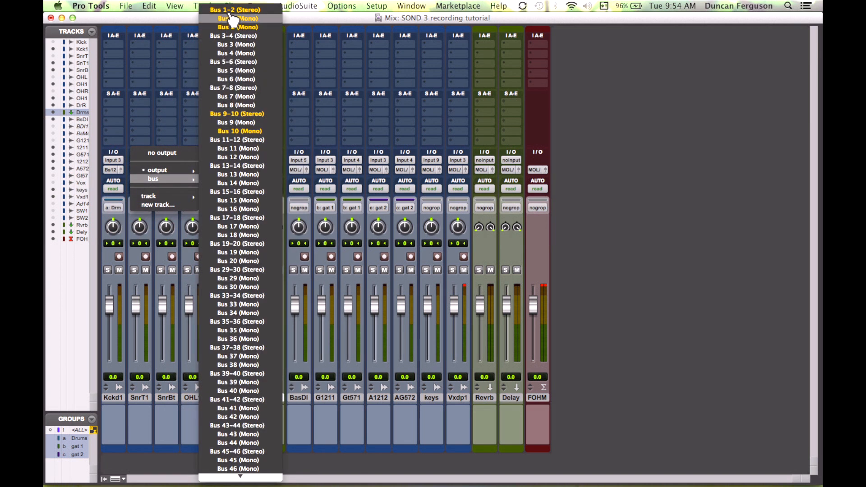
pyautogui.click(235, 9)
pyautogui.click(165, 169)
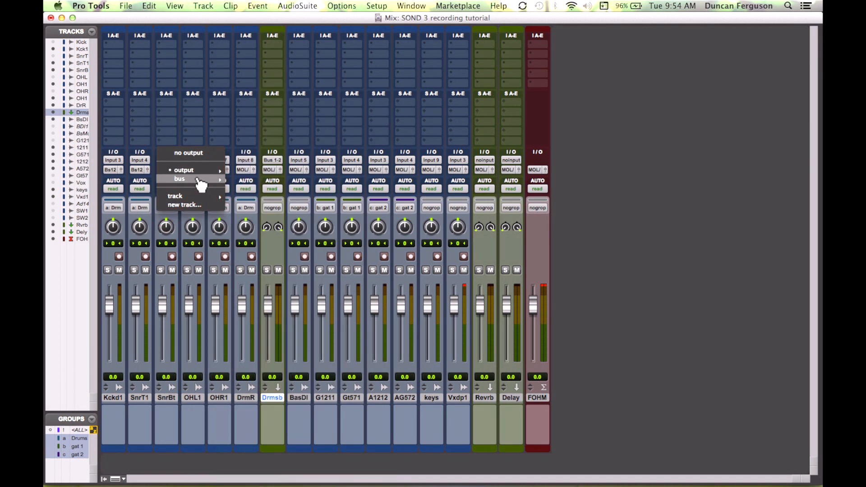
pyautogui.moveTo(199, 180)
pyautogui.click(246, 9)
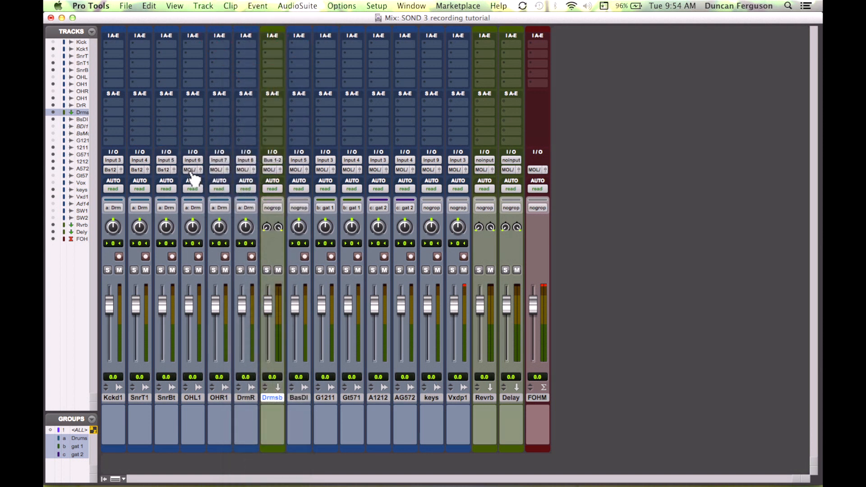
pyautogui.click(190, 170)
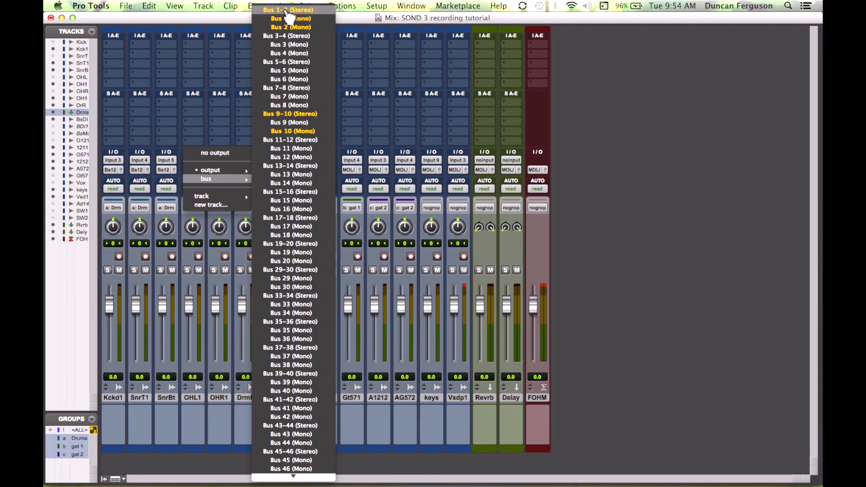
pyautogui.click(288, 11)
pyautogui.click(219, 170)
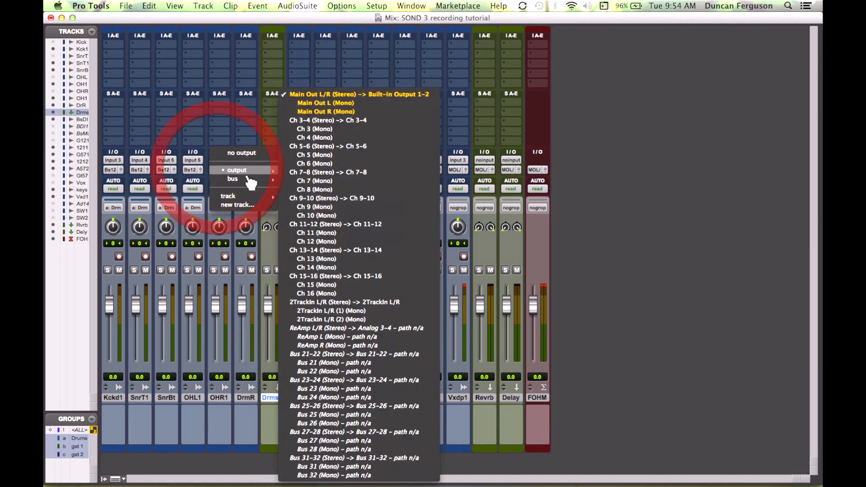
pyautogui.moveTo(250, 180)
pyautogui.click(296, 10)
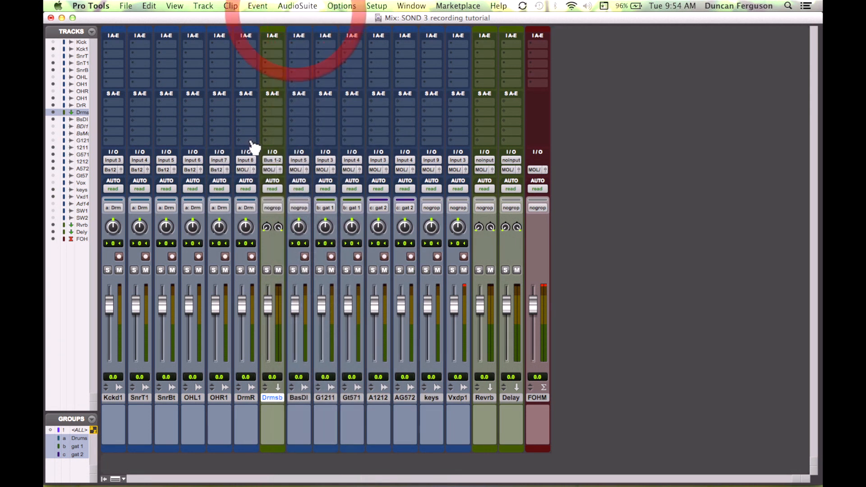
pyautogui.click(244, 170)
pyautogui.moveTo(286, 180)
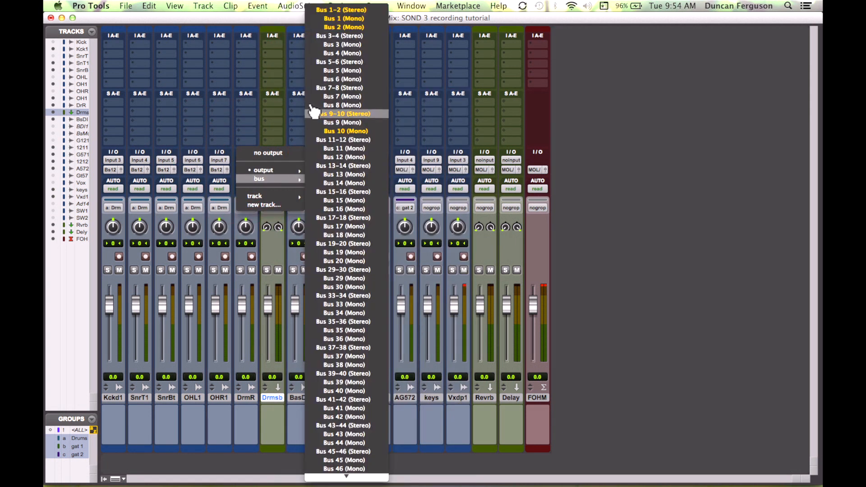
pyautogui.click(331, 9)
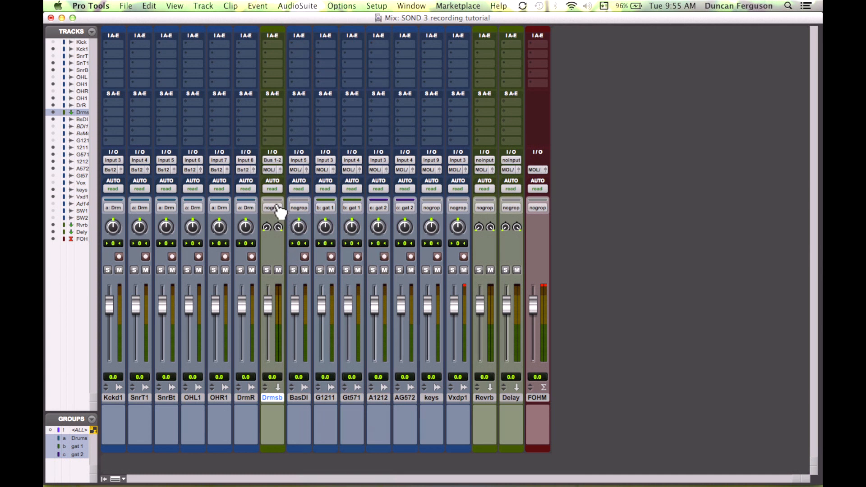
# Step: Make the drum tracks solo safe
pyautogui.keyDown('super'); pyautogui.click(240, 270); pyautogui.keyUp('super')
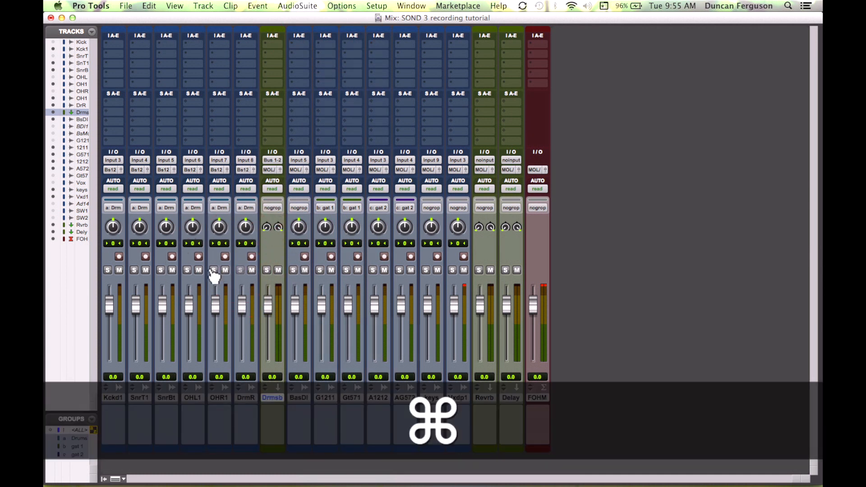
pyautogui.keyDown('super'); pyautogui.click(187, 269); pyautogui.keyUp('super')
pyautogui.keyDown('super'); pyautogui.click(161, 270); pyautogui.keyUp('super')
pyautogui.keyDown('super'); pyautogui.click(134, 269); pyautogui.keyUp('super')
pyautogui.keyDown('super'); pyautogui.click(108, 269); pyautogui.keyUp('super')
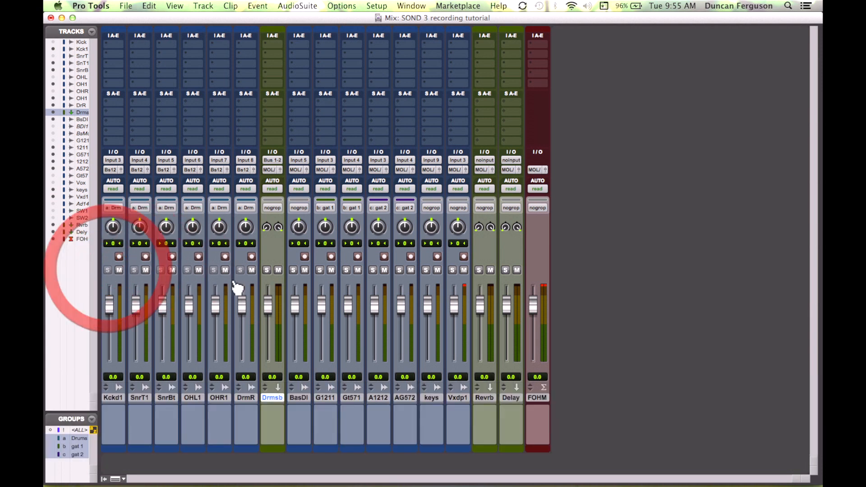
# Step: Solo the Drum sub track to audition it, checking it in the Edit window, then unsolo it
pyautogui.click(267, 270)
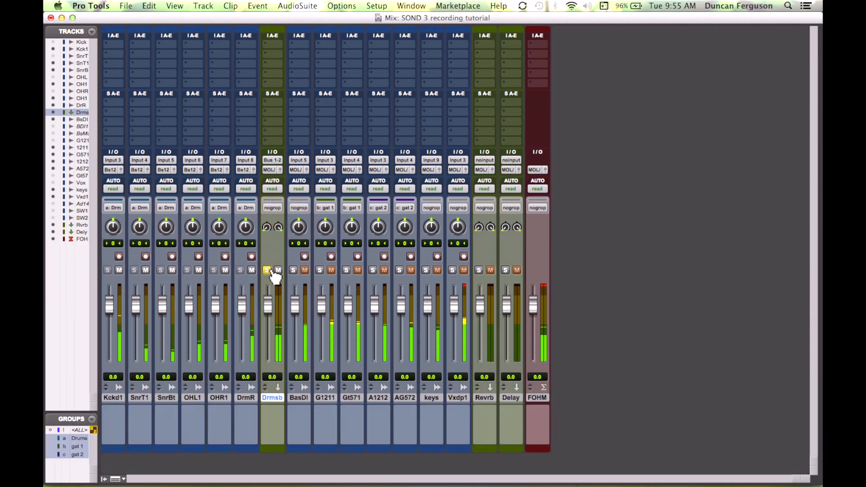
pyautogui.press('super+equal')
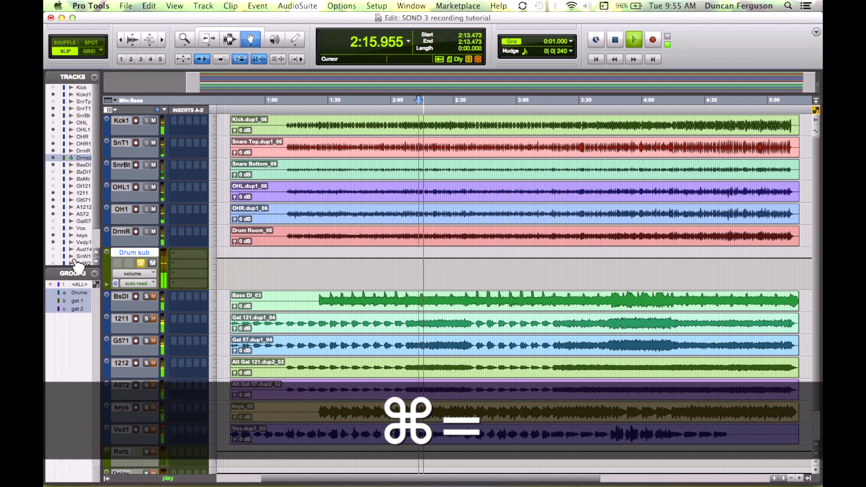
pyautogui.click(141, 264)
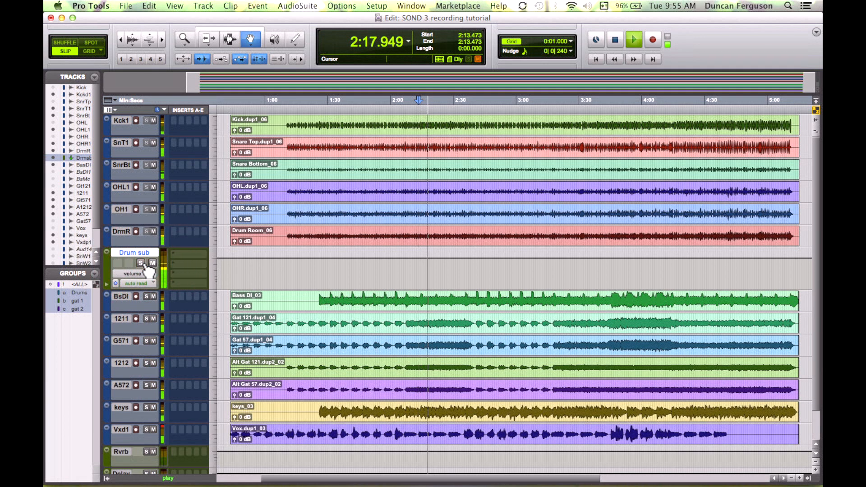
pyautogui.click(141, 263)
pyautogui.press('super+equal')
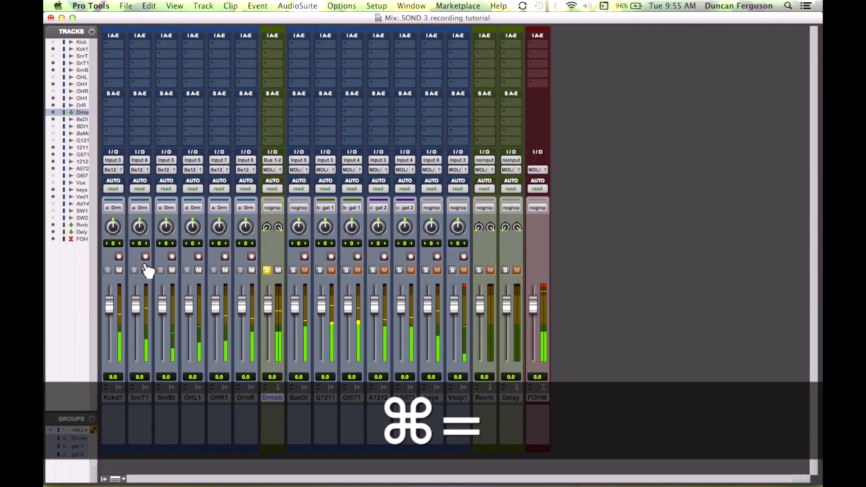
pyautogui.click(267, 271)
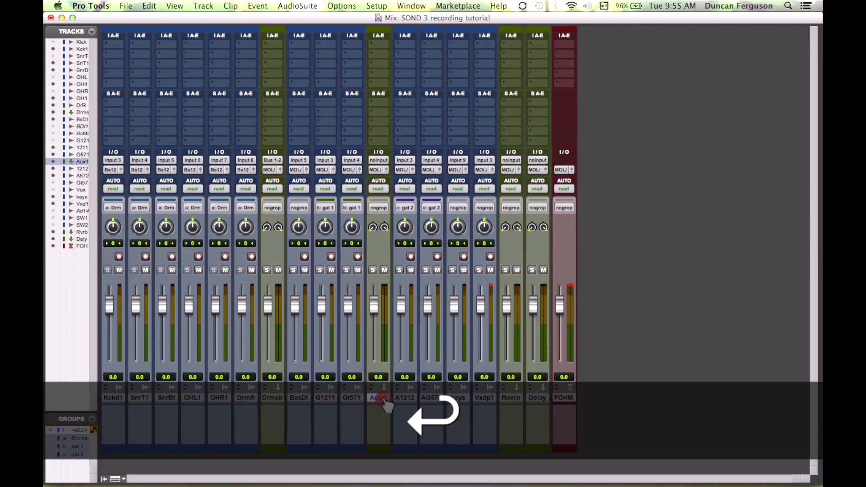
# Step: Name the new aux track after Gt571 "Guitar 1 sub" and set its input to Bus 3-4
pyautogui.doubleClick(378, 397)
pyautogui.write('Guit')
pyautogui.write('s')
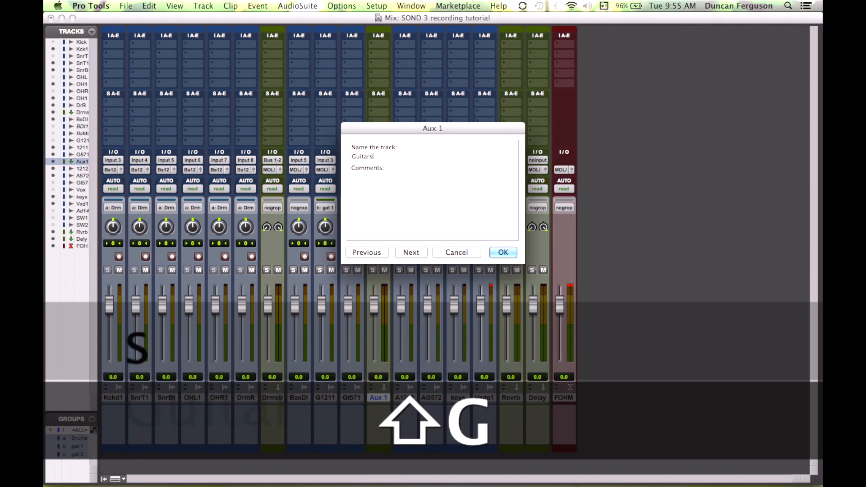
pyautogui.press('BackSpace')
pyautogui.write(' 1 sub')
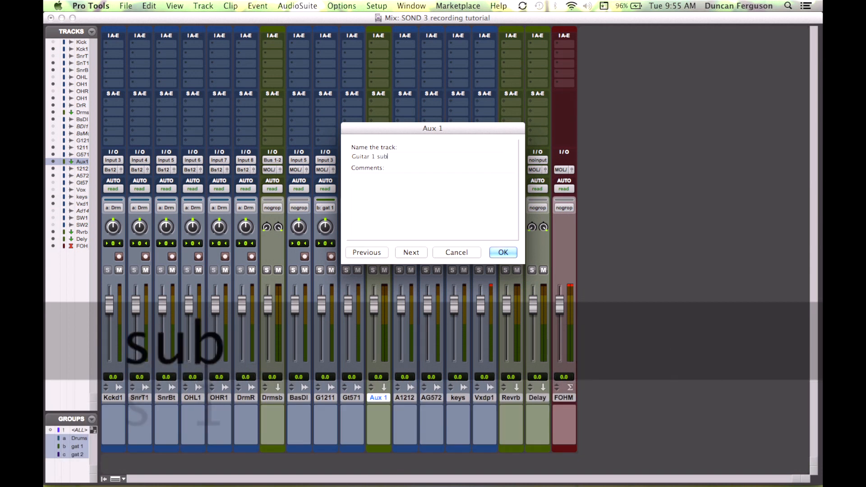
pyautogui.press('Return')
pyautogui.click(382, 160)
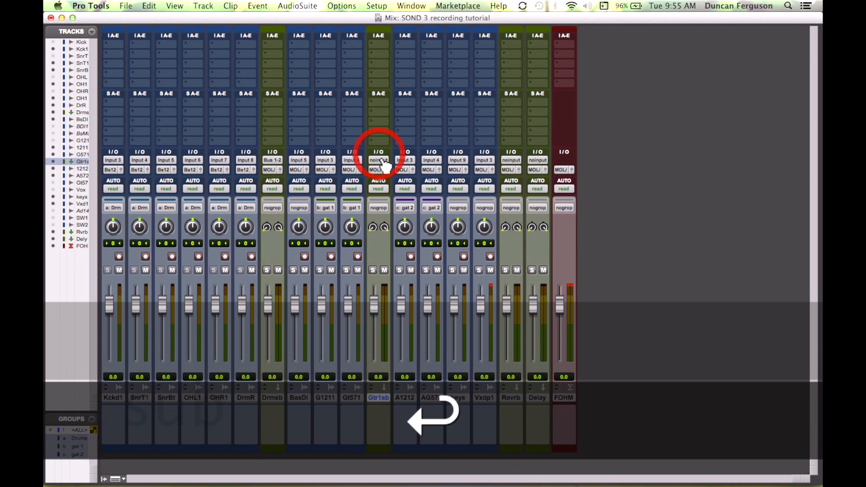
pyautogui.moveTo(420, 186)
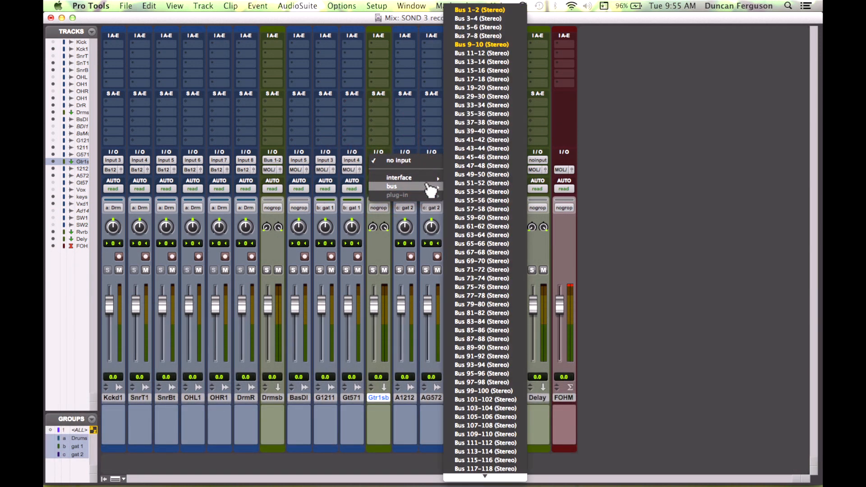
pyautogui.click(483, 27)
# Step: Route the outputs of the Gt571 and G1211 guitar tracks to Bus 3-4
pyautogui.click(351, 170)
pyautogui.moveTo(368, 179)
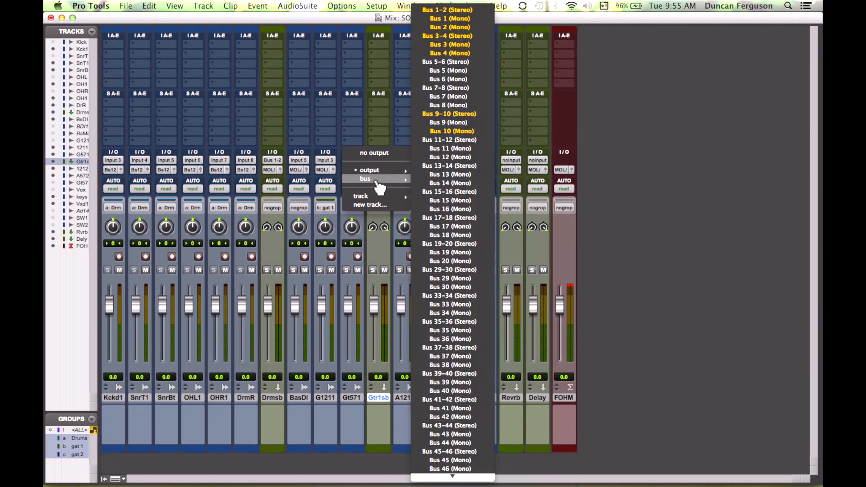
pyautogui.click(465, 36)
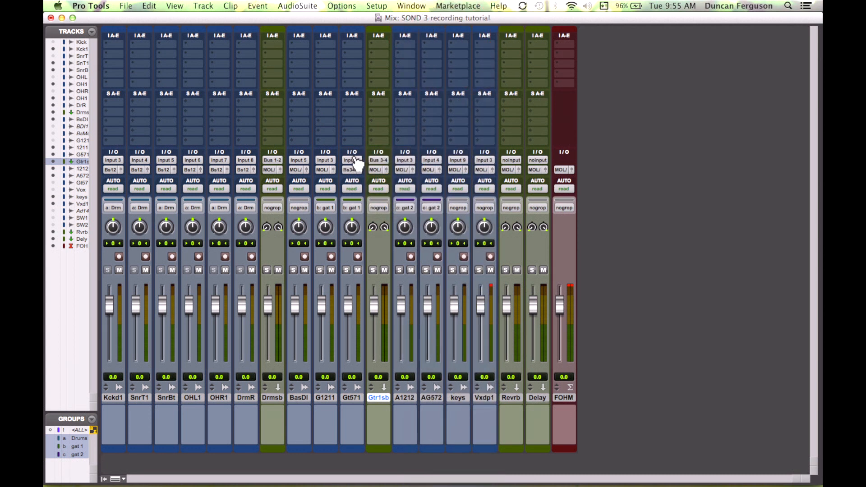
pyautogui.click(328, 171)
pyautogui.moveTo(356, 179)
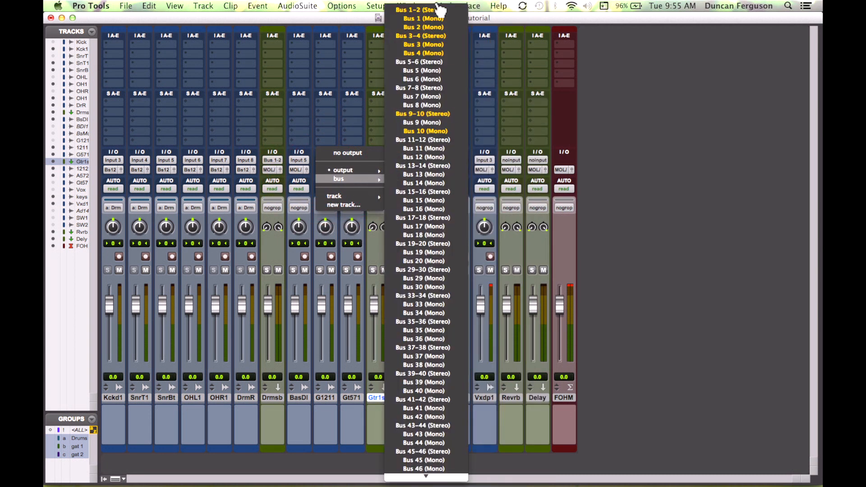
pyautogui.click(421, 35)
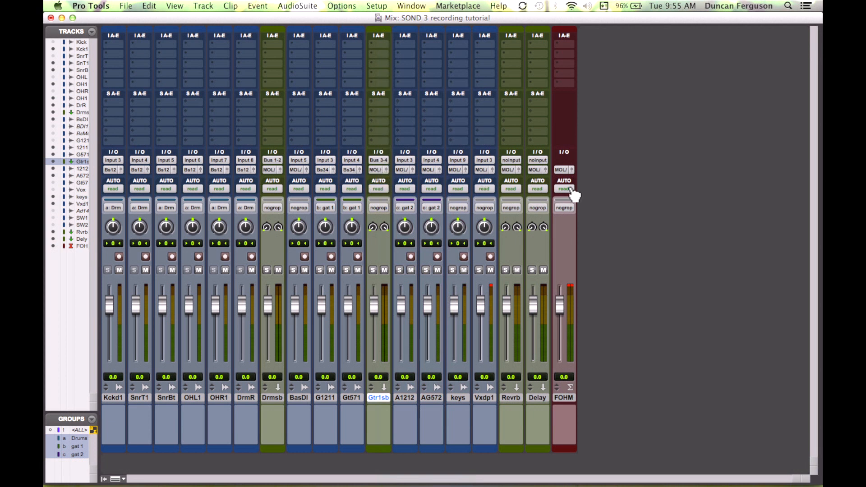
# Step: Create a new stereo aux input track placed after the AG572 track
pyautogui.click(437, 397)
pyautogui.press('super+shift+n')
pyautogui.press('super+Down')
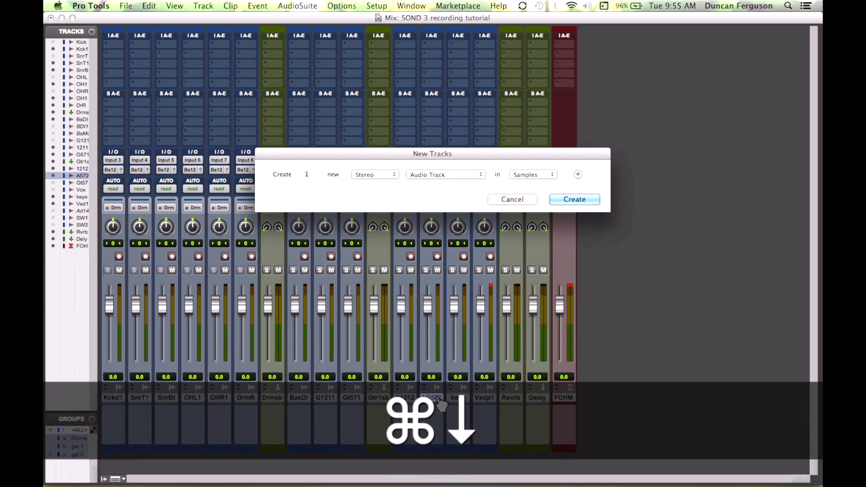
pyautogui.press('Return')
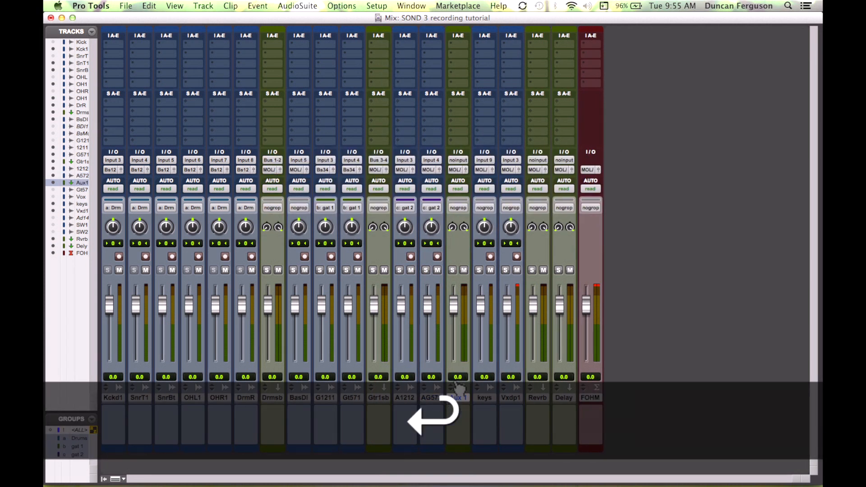
# Step: Name the new aux track "Guitar 2 sub" and set its input to Bus 5-6
pyautogui.doubleClick(461, 398)
pyautogui.write('G')
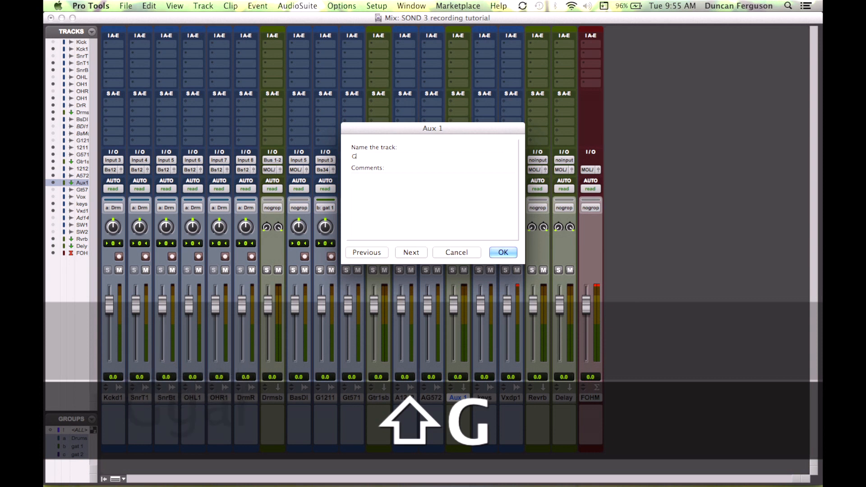
pyautogui.write('uitar 2 sub')
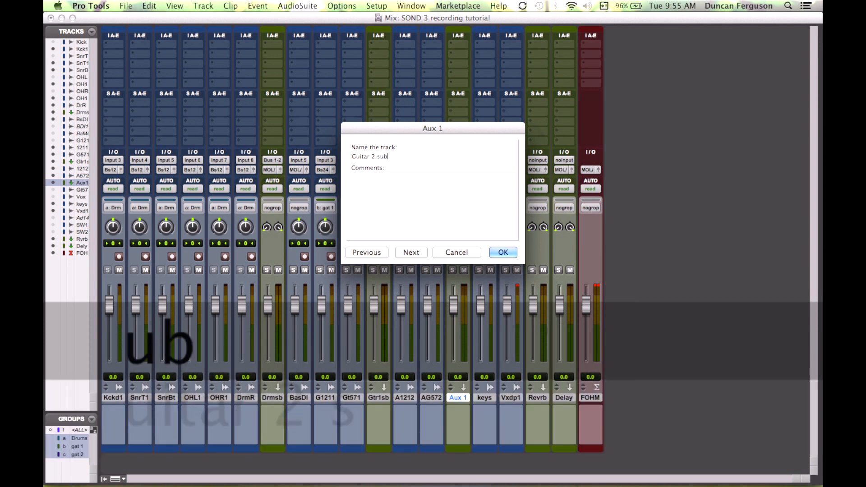
pyautogui.press('Return')
pyautogui.click(457, 160)
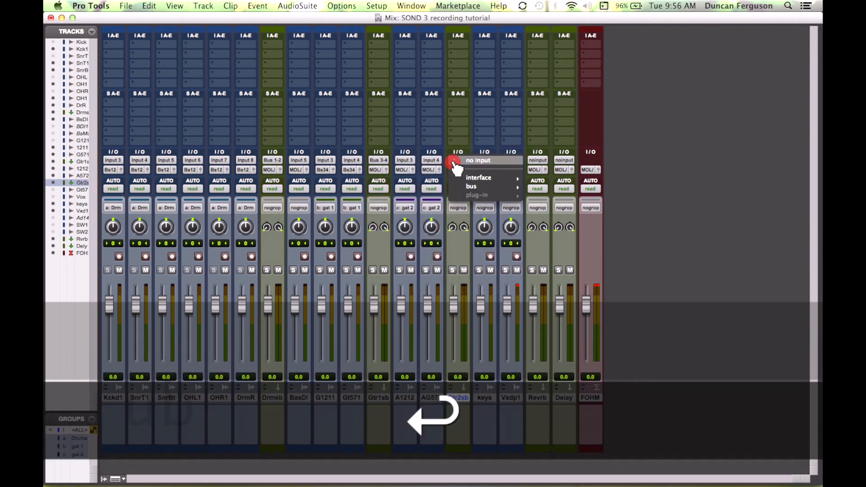
pyautogui.moveTo(494, 186)
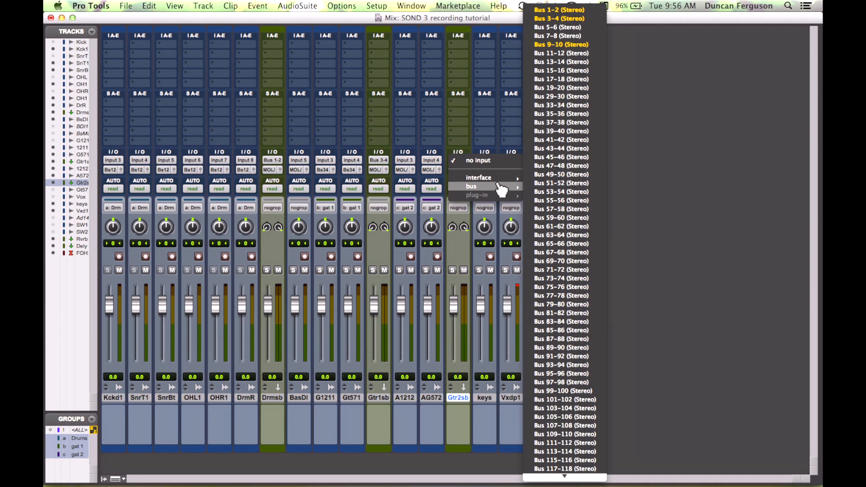
pyautogui.click(561, 27)
# Step: Route the outputs of the AG572 and A1212 guitar tracks to Bus 5-6
pyautogui.click(428, 170)
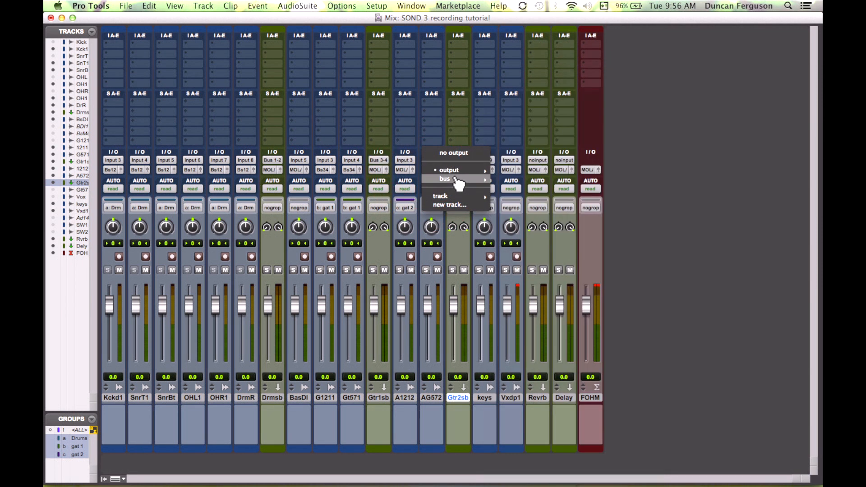
pyautogui.moveTo(480, 180)
pyautogui.click(537, 64)
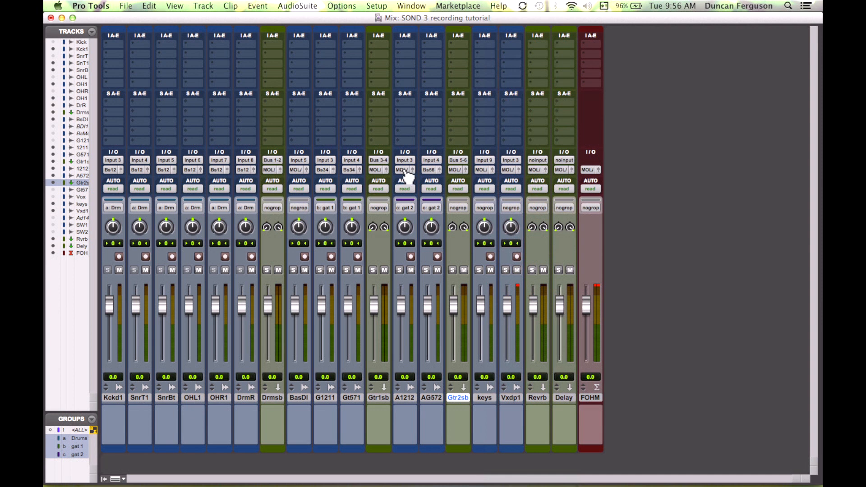
pyautogui.click(404, 169)
pyautogui.moveTo(429, 179)
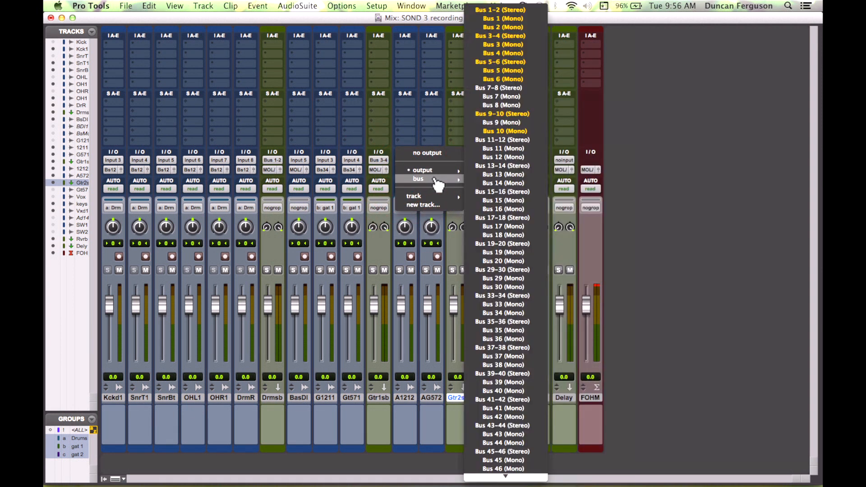
pyautogui.click(502, 63)
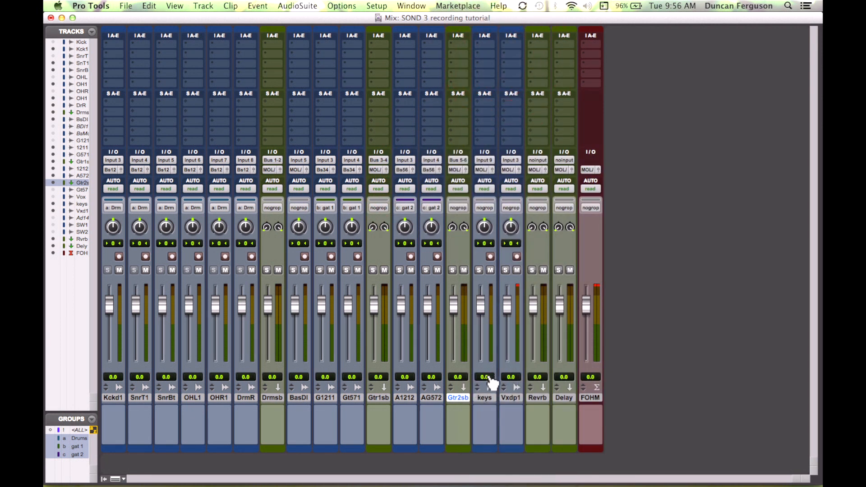
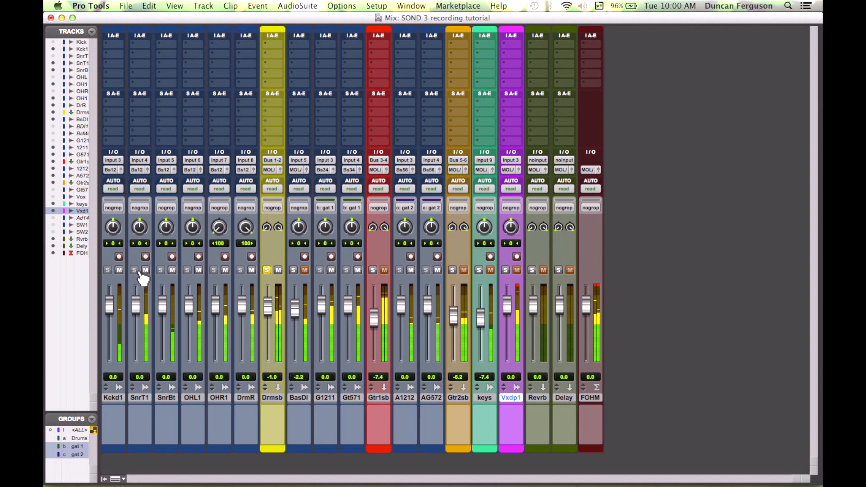
pyautogui.click(134, 269)
# Step: Mute the kick, overhead and room drum tracks so the snare microphones can be heard alone
pyautogui.click(119, 270)
pyautogui.click(198, 269)
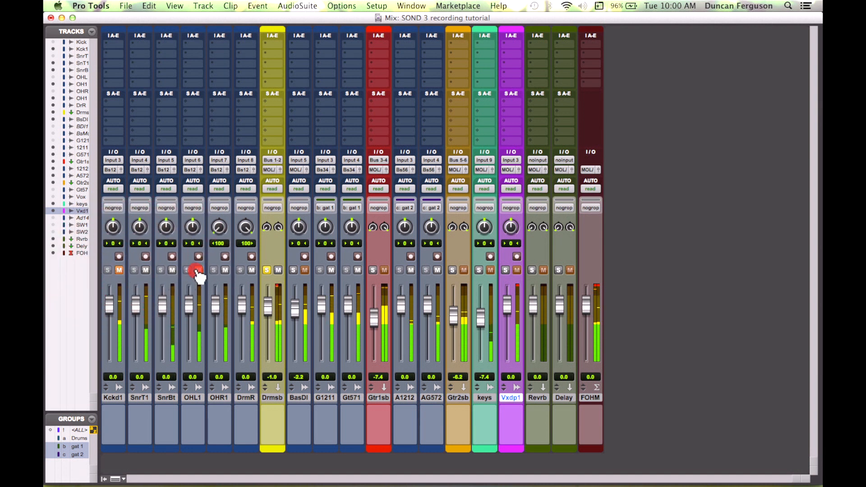
pyautogui.click(225, 270)
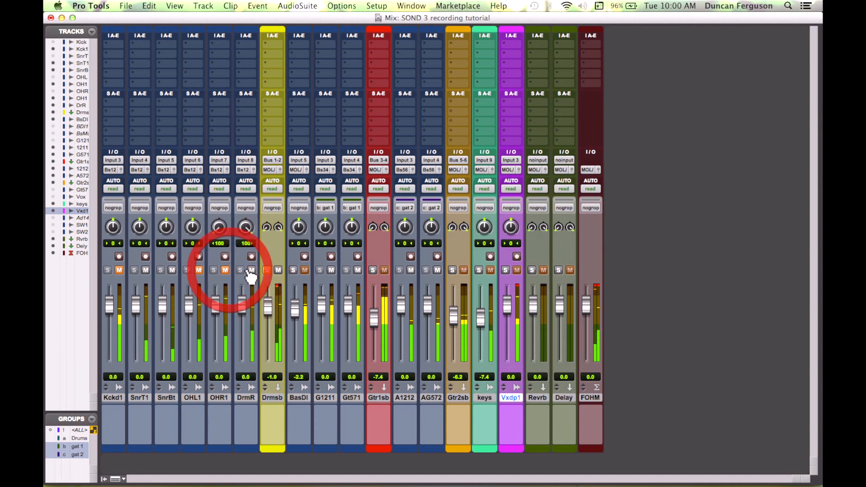
pyautogui.click(251, 270)
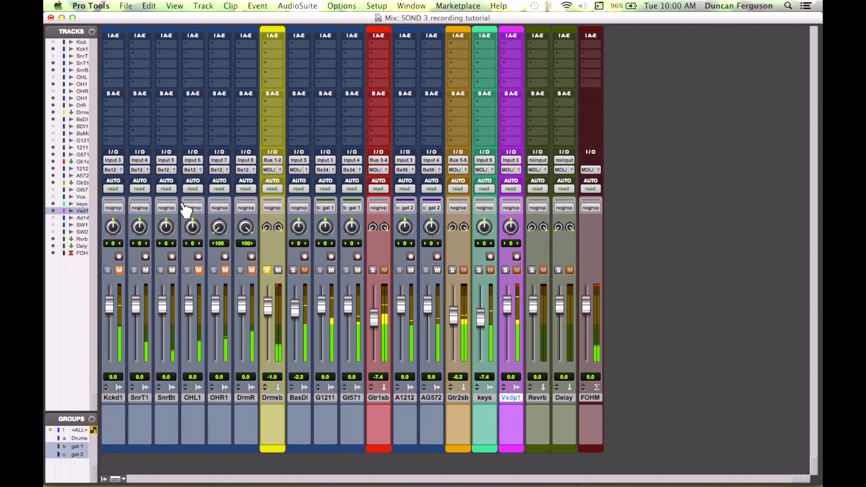
# Step: Insert an EQ3 1-Band (mono) plug-in on the SnrBt snare bottom track
pyautogui.click(165, 45)
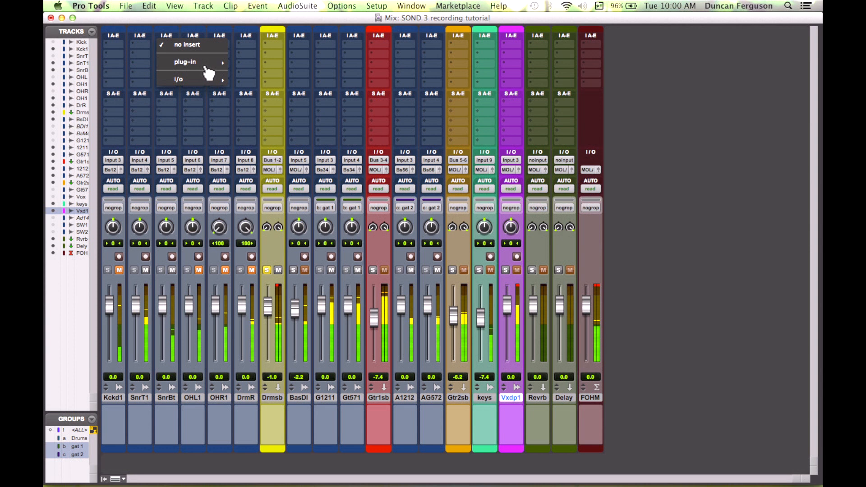
pyautogui.moveTo(208, 72)
pyautogui.moveTo(253, 61)
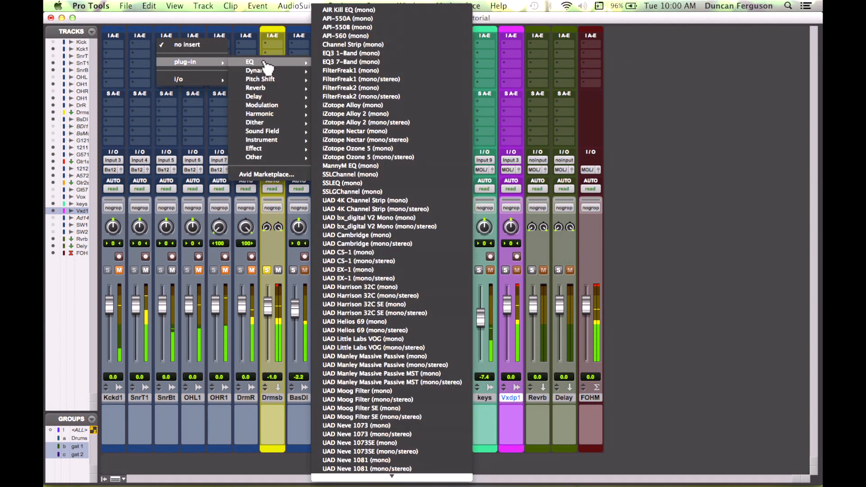
pyautogui.click(354, 53)
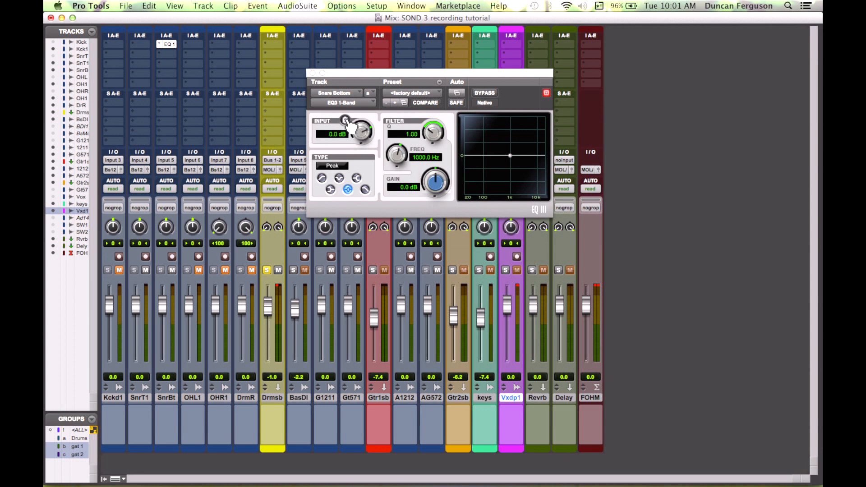
# Step: Play the session, invert the snare bottom track's polarity in the EQ, and close the plug-in window
pyautogui.press('space')
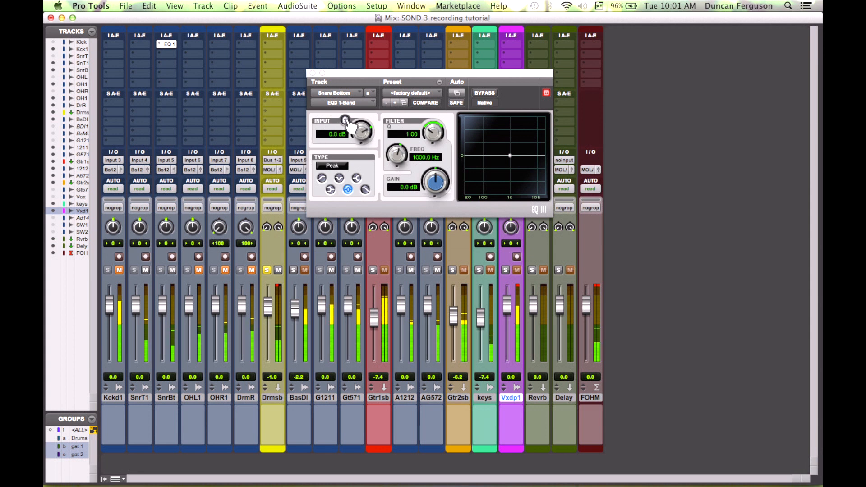
pyautogui.click(345, 121)
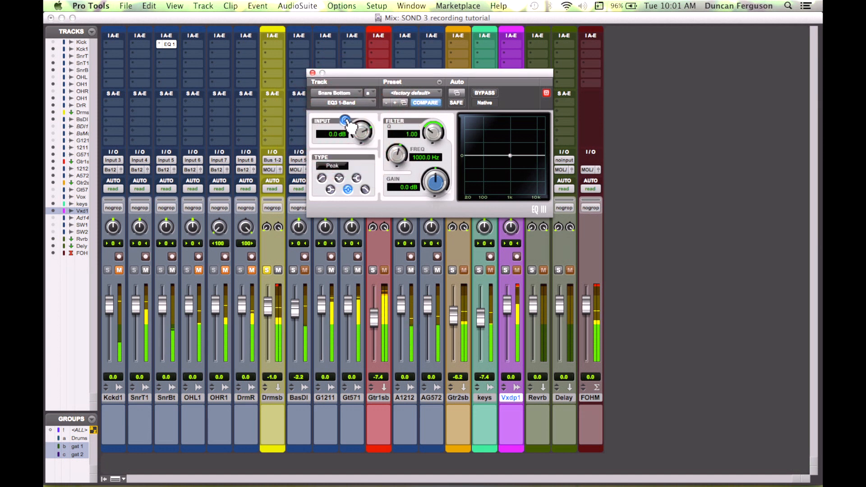
pyautogui.click(345, 120)
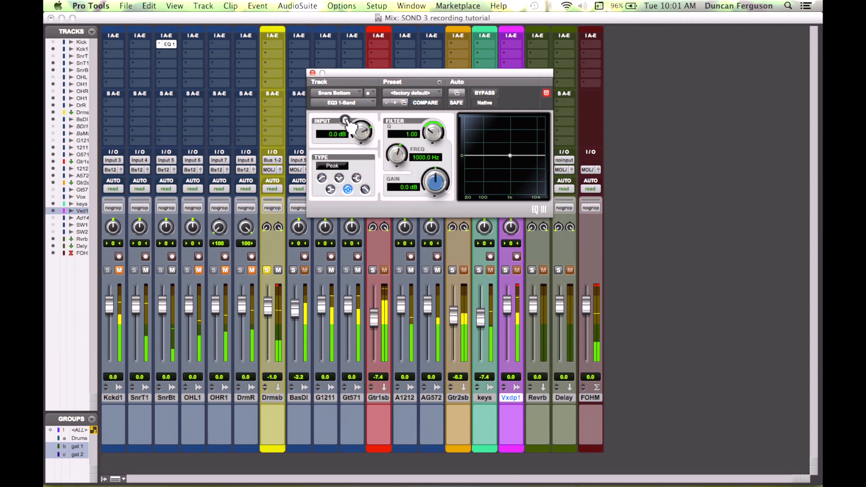
pyautogui.click(345, 121)
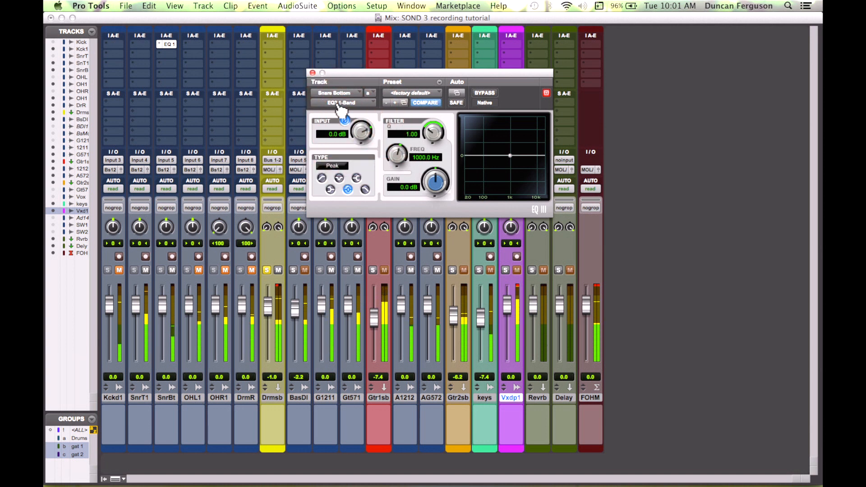
pyautogui.click(311, 72)
# Step: Unmute the kick, overhead and room tracks and restart playback
pyautogui.click(225, 270)
pyautogui.click(251, 270)
pyautogui.click(199, 270)
pyautogui.click(119, 269)
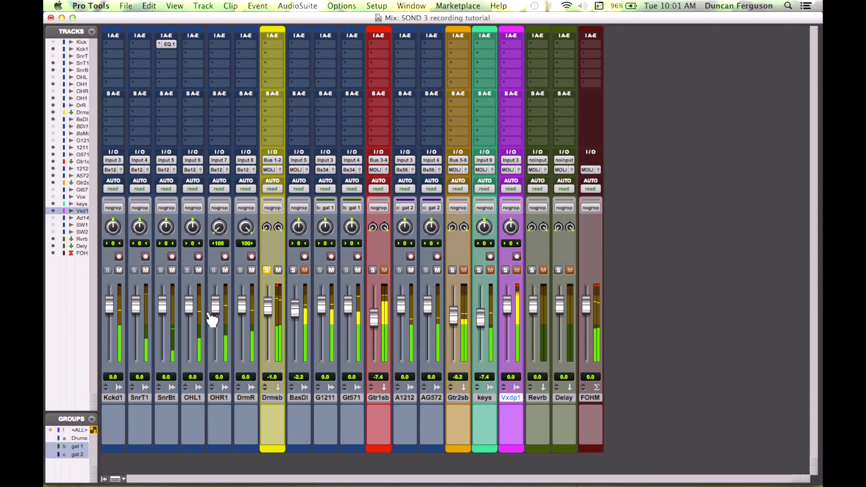
pyautogui.press('space')
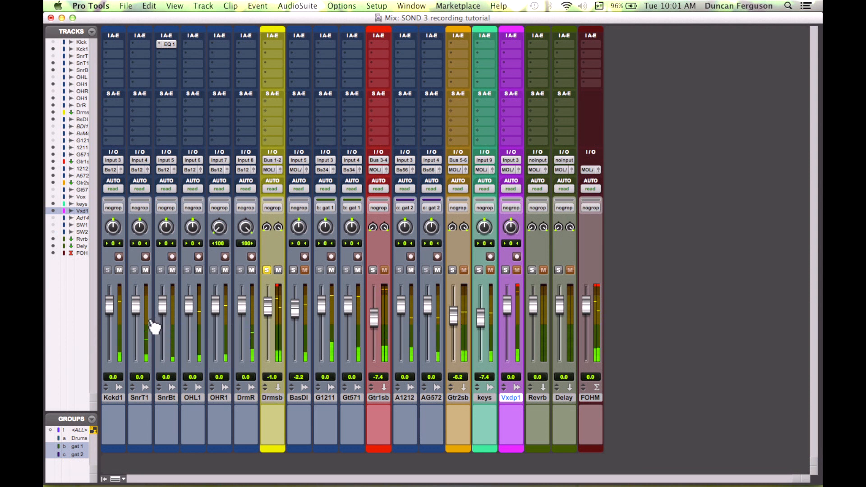
# Step: Pull the kick, snare and room drum faders all the way down
pyautogui.moveTo(116, 345); pyautogui.dragTo(116, 396)
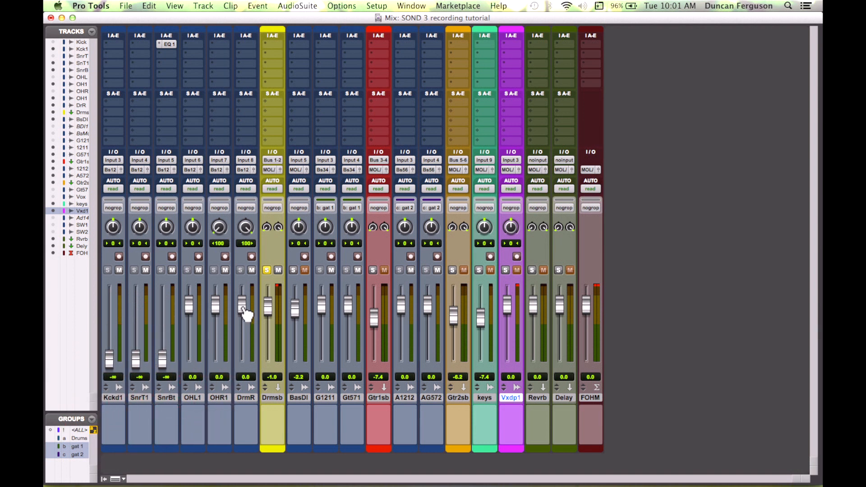
pyautogui.moveTo(245, 313); pyautogui.dragTo(245, 402)
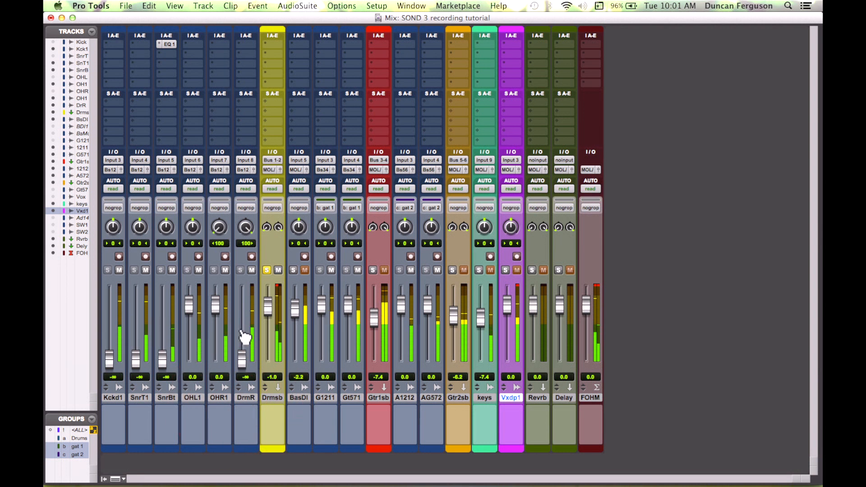
# Step: Center the DrmR room track's pan and pan the OHR1 overhead right and OHL1 overhead left
pyautogui.keyDown('alt'); pyautogui.click(245, 227); pyautogui.keyUp('alt')
pyautogui.keyDown('alt'); pyautogui.click(219, 227); pyautogui.keyUp('alt')
pyautogui.moveTo(218, 228); pyautogui.dragTo(218, 145)
pyautogui.moveTo(195, 228); pyautogui.dragTo(196, 299)
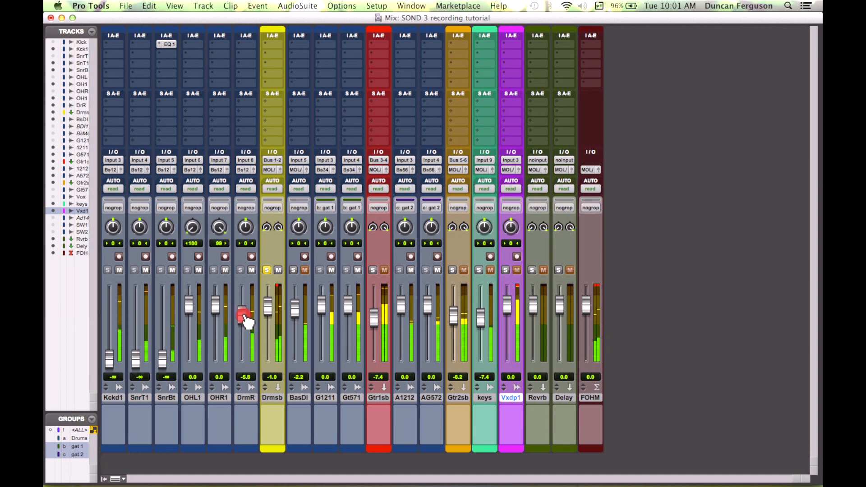
# Step: Set drum fader levels: DrmR -6.4 dB, Kckd1 +1.4 dB, SnrT1 -7.4 dB and SnrBt +0.3 dB
pyautogui.moveTo(246, 322); pyautogui.dragTo(246, 325)
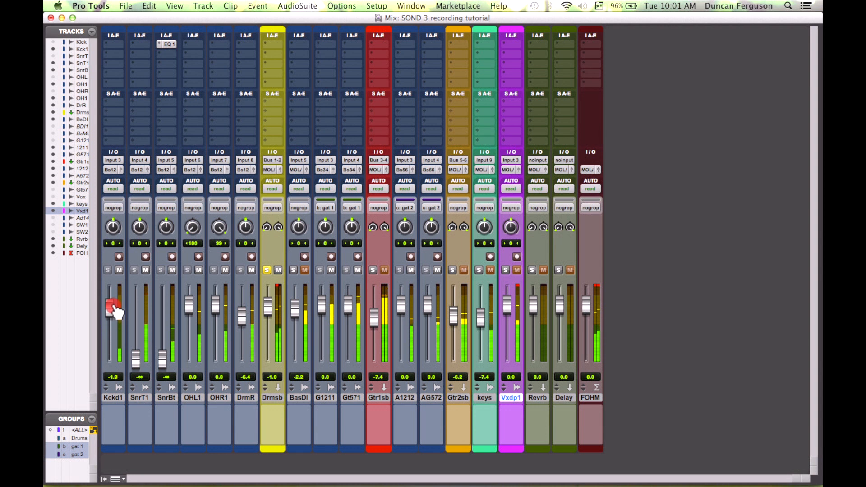
pyautogui.moveTo(136, 365); pyautogui.dragTo(137, 366)
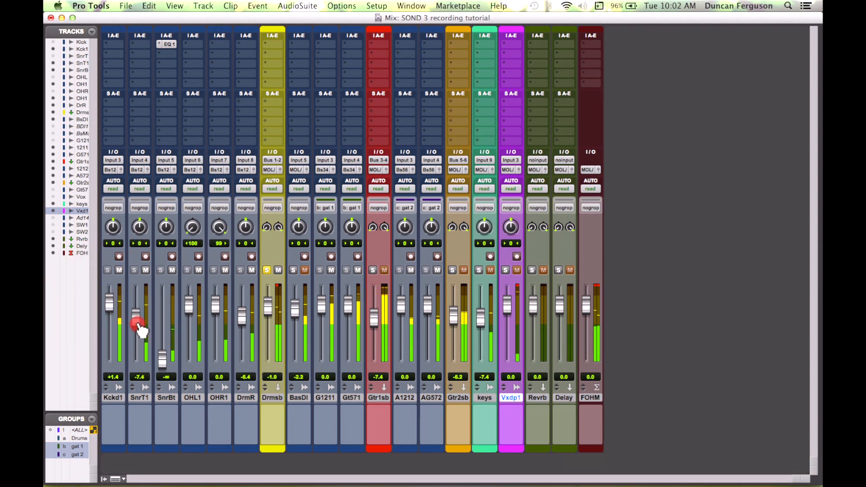
pyautogui.moveTo(138, 325); pyautogui.dragTo(138, 330)
pyautogui.moveTo(165, 358); pyautogui.dragTo(169, 311)
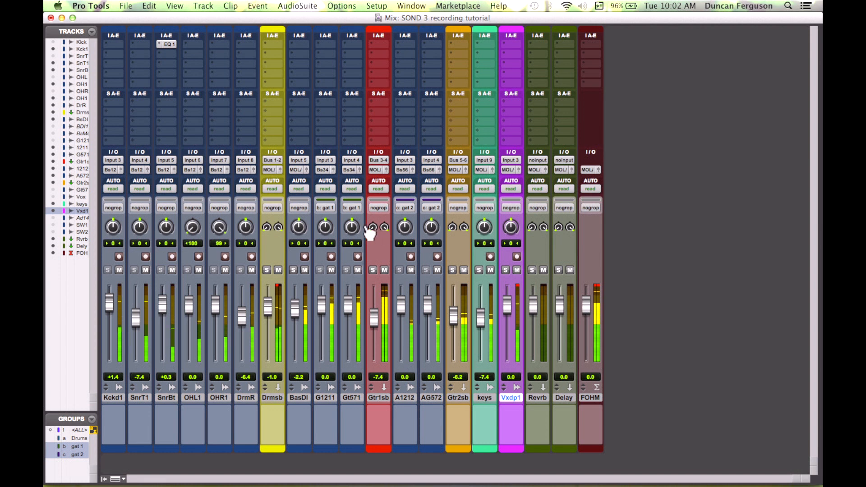
# Step: Pan the G1211 and Gt571 guitars hard left and the A1212 and AG572 guitars hard right
pyautogui.moveTo(325, 228); pyautogui.dragTo(333, 285)
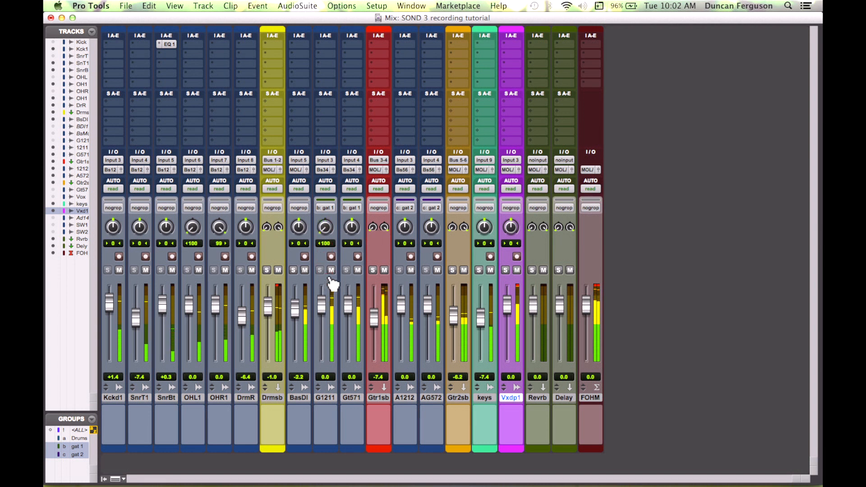
pyautogui.moveTo(350, 228); pyautogui.dragTo(352, 288)
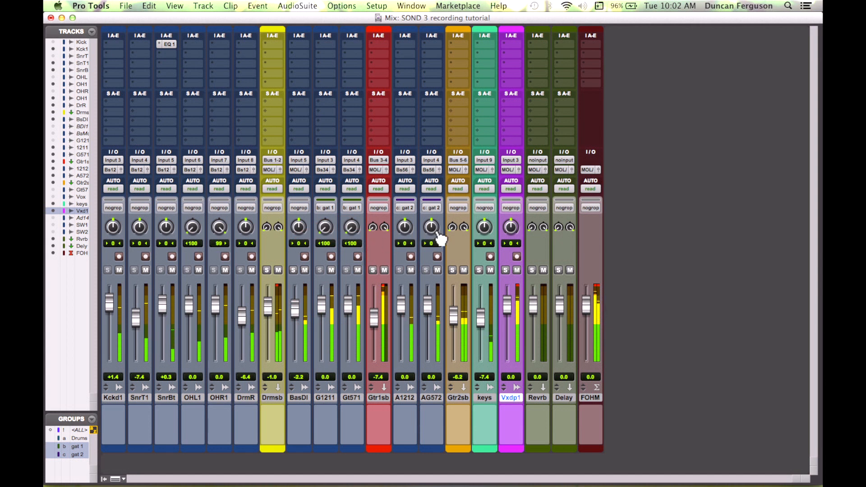
pyautogui.moveTo(411, 228); pyautogui.dragTo(406, 180)
pyautogui.moveTo(430, 230); pyautogui.dragTo(438, 174)
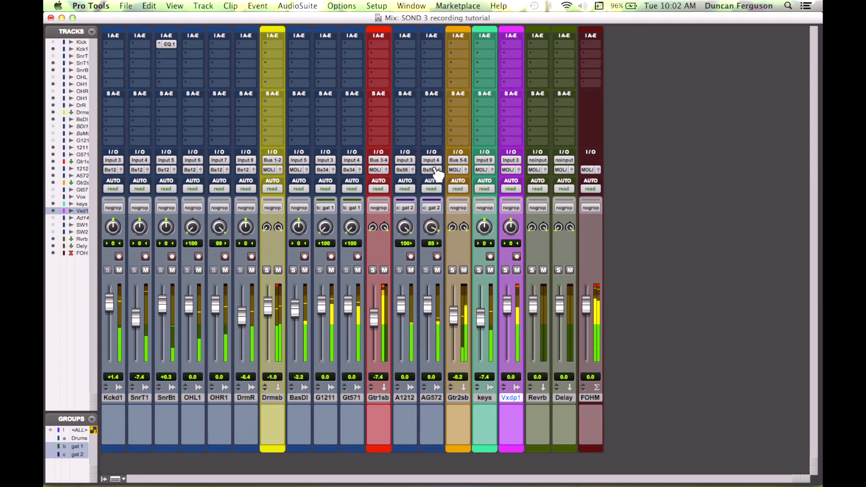
pyautogui.moveTo(436, 234); pyautogui.dragTo(435, 207)
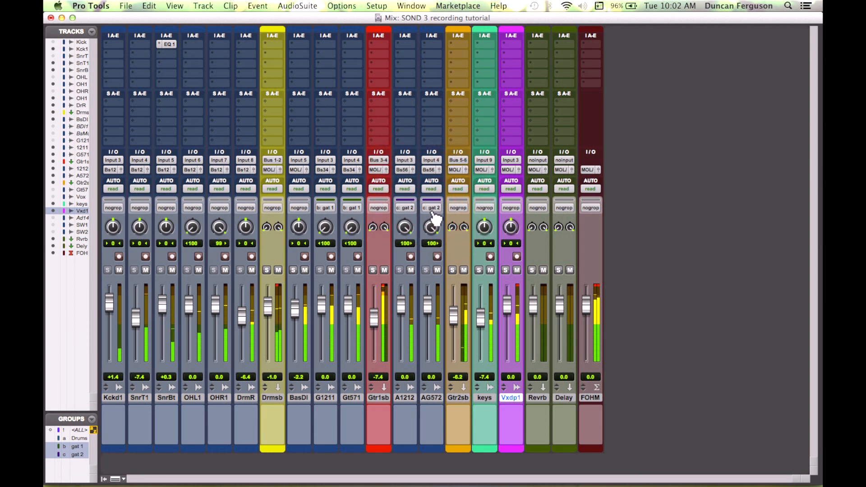
# Step: Set the Gt571 guitar track's pan to 20 left
pyautogui.click(453, 270)
pyautogui.click(453, 270)
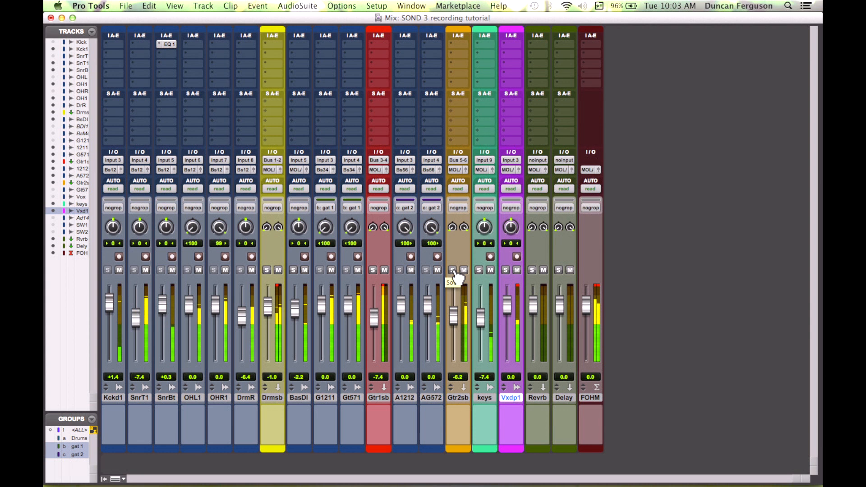
pyautogui.click(354, 226)
pyautogui.moveTo(360, 229); pyautogui.dragTo(360, 199)
# Step: Pan the keys track to 27 right and lower its fader to -8.3 dB
pyautogui.moveTo(488, 238)
pyautogui.mouseDown()
pyautogui.moveTo(483, 228)
pyautogui.moveTo(485, 252)
pyautogui.moveTo(491, 226)
pyautogui.mouseUp()
pyautogui.moveTo(481, 323); pyautogui.dragTo(483, 322)
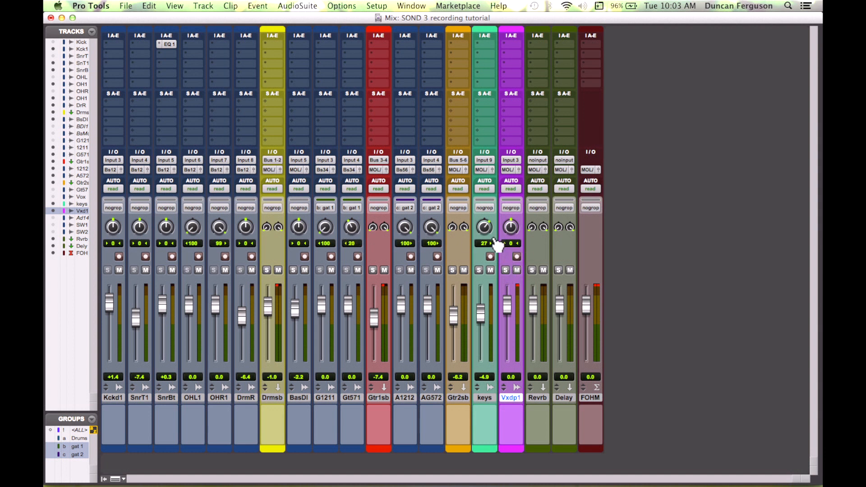
pyautogui.moveTo(480, 313); pyautogui.dragTo(485, 326)
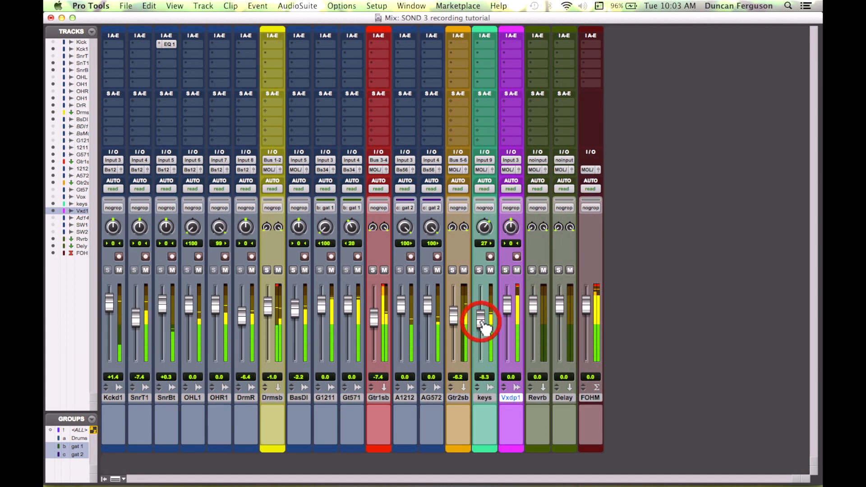
# Step: Solo the Vxdp1 vocal track and insert a Channel Strip (mono) plug-in on it
pyautogui.click(506, 270)
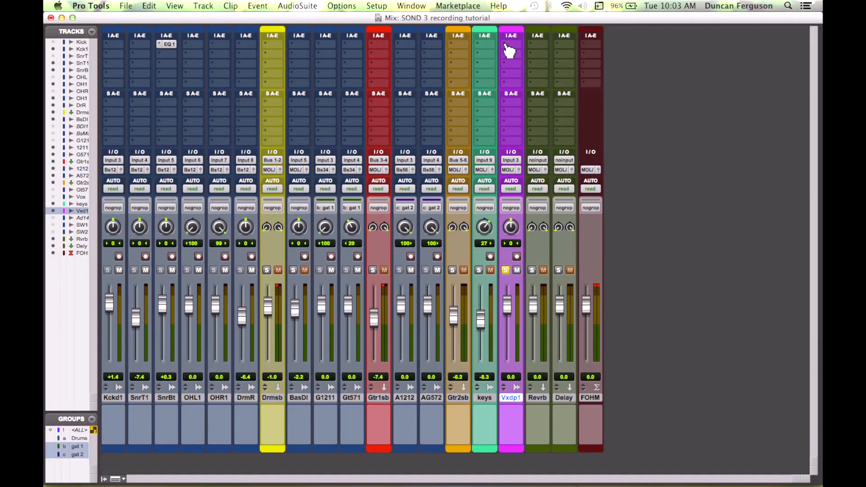
pyautogui.click(508, 46)
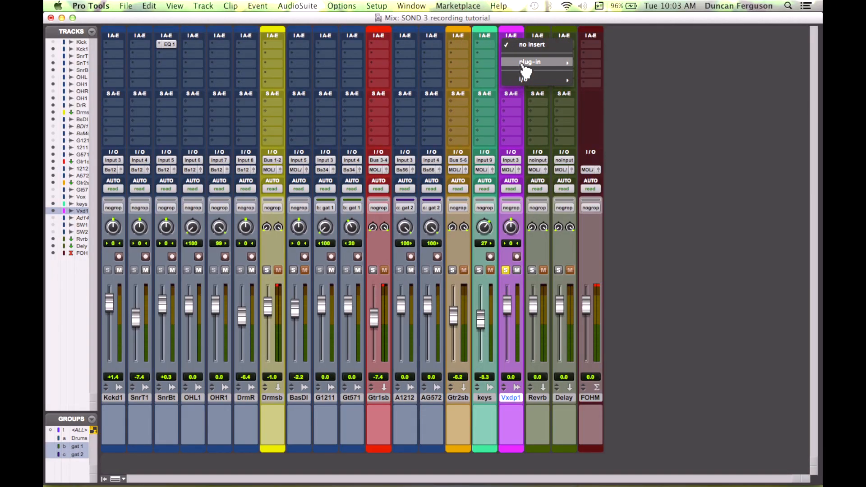
pyautogui.moveTo(525, 68)
pyautogui.moveTo(607, 63)
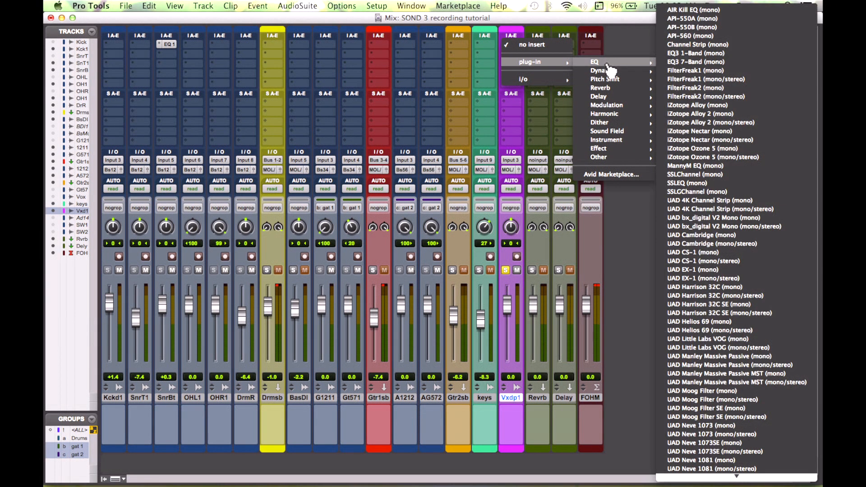
pyautogui.click(704, 45)
pyautogui.moveTo(518, 72); pyautogui.dragTo(442, 41)
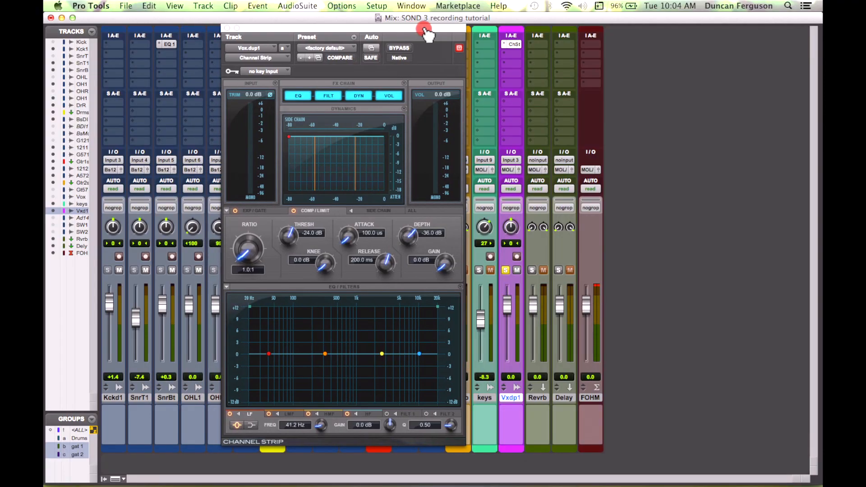
# Step: Enable the Channel Strip's first filter as a high-pass at 181.1 Hz
pyautogui.click(427, 31)
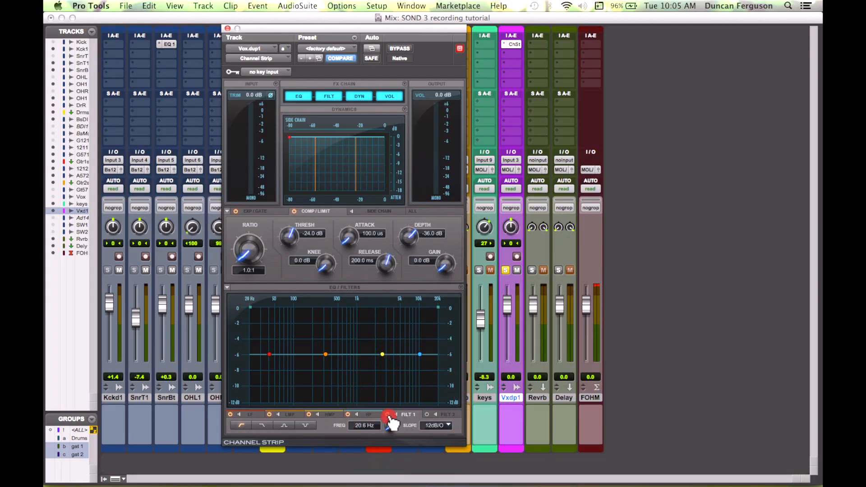
pyautogui.click(387, 415)
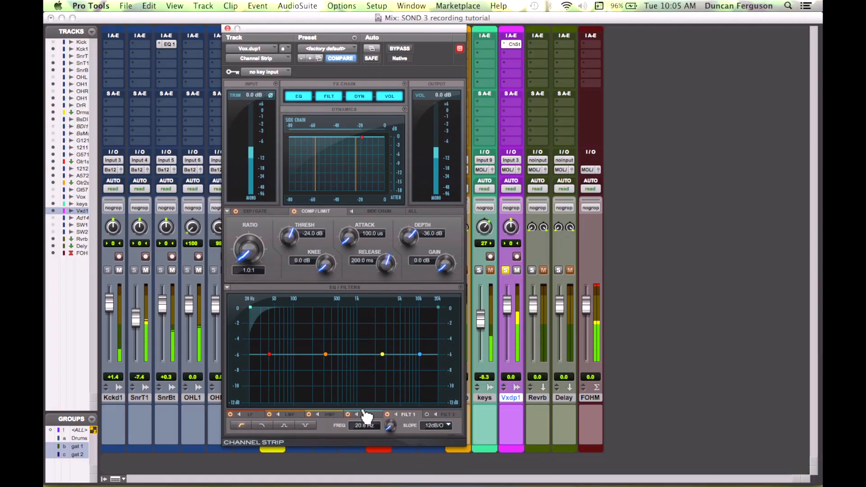
pyautogui.moveTo(393, 429)
pyautogui.mouseDown()
pyautogui.moveTo(392, 392)
pyautogui.moveTo(390, 416)
pyautogui.mouseUp()
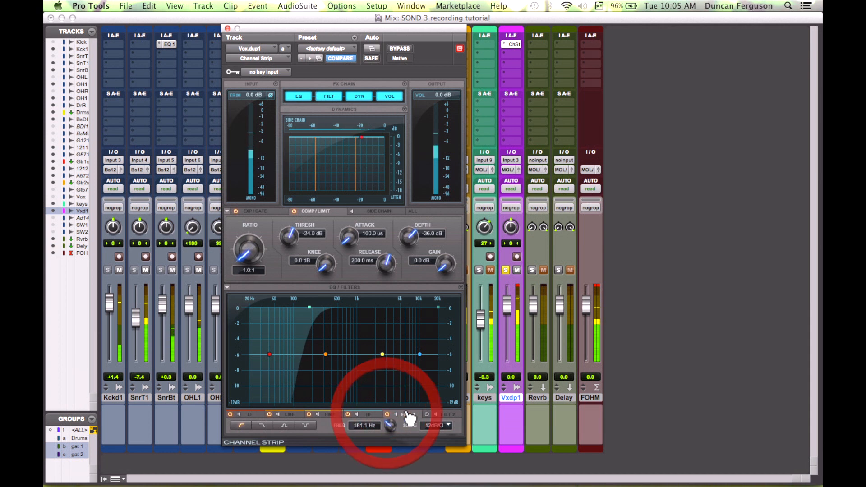
# Step: Enable the second filter as a low-pass and set its frequency to 12.9 kHz
pyautogui.click(448, 415)
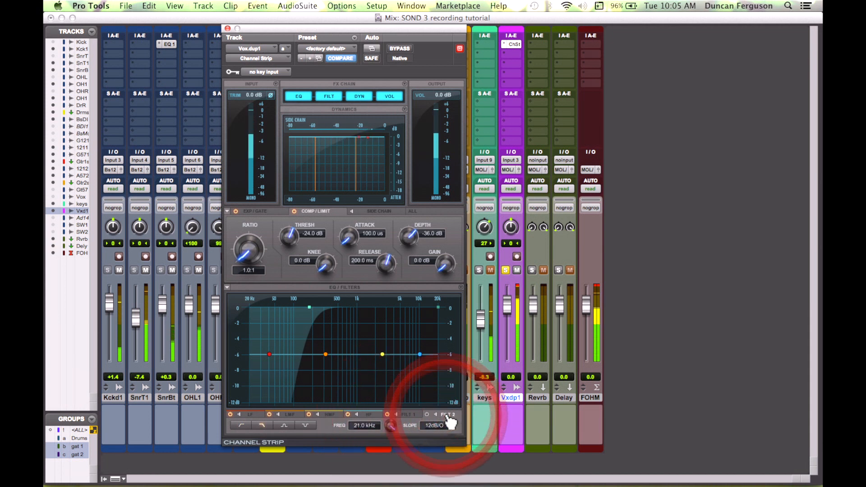
pyautogui.click(426, 414)
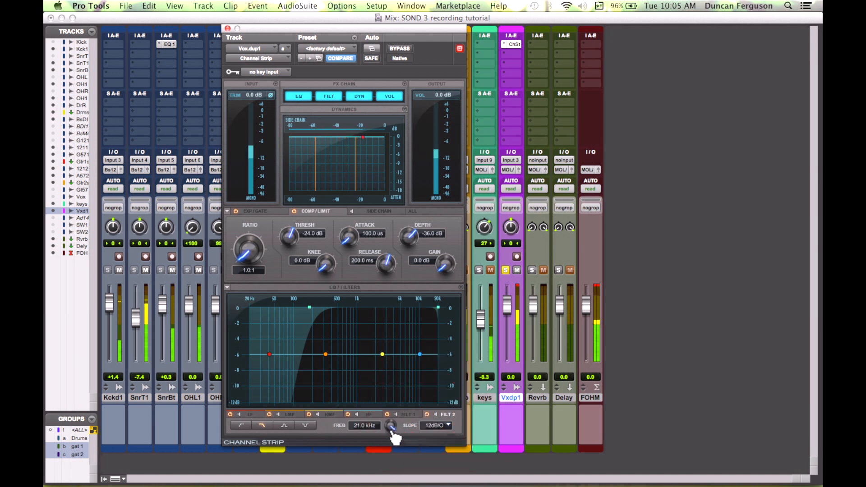
pyautogui.moveTo(392, 430)
pyautogui.mouseDown()
pyautogui.moveTo(391, 456)
pyautogui.moveTo(387, 437)
pyautogui.mouseUp()
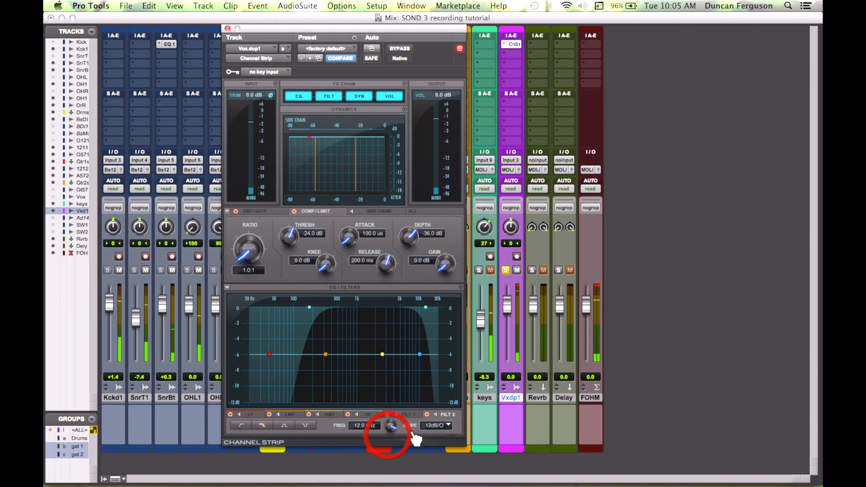
# Step: Shape the vocal's low-mid band into a narrow cut of about -2.1 dB at 742 Hz with a Q of 4.07
pyautogui.click(428, 414)
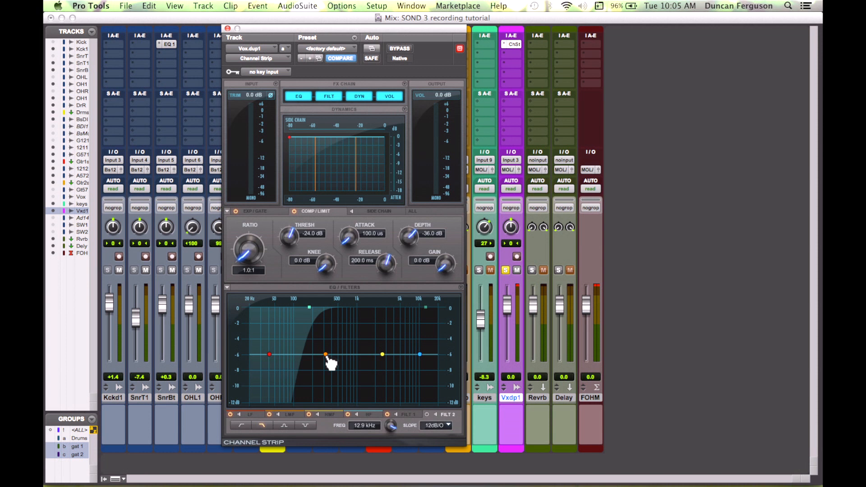
pyautogui.moveTo(326, 355); pyautogui.dragTo(345, 336)
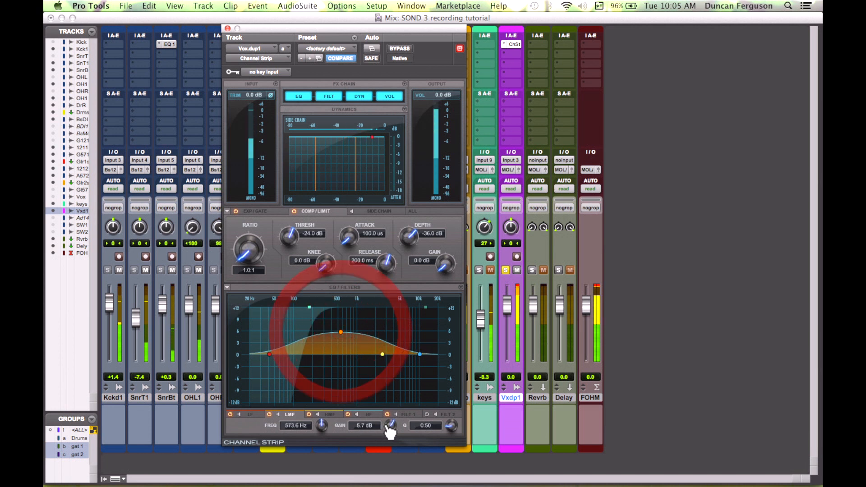
pyautogui.moveTo(449, 429); pyautogui.dragTo(452, 407)
pyautogui.moveTo(346, 339); pyautogui.dragTo(352, 370)
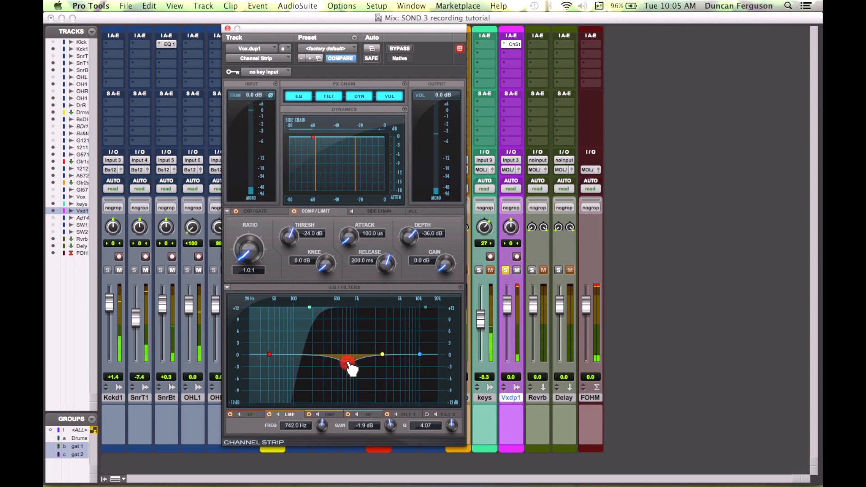
pyautogui.moveTo(352, 371); pyautogui.dragTo(352, 370)
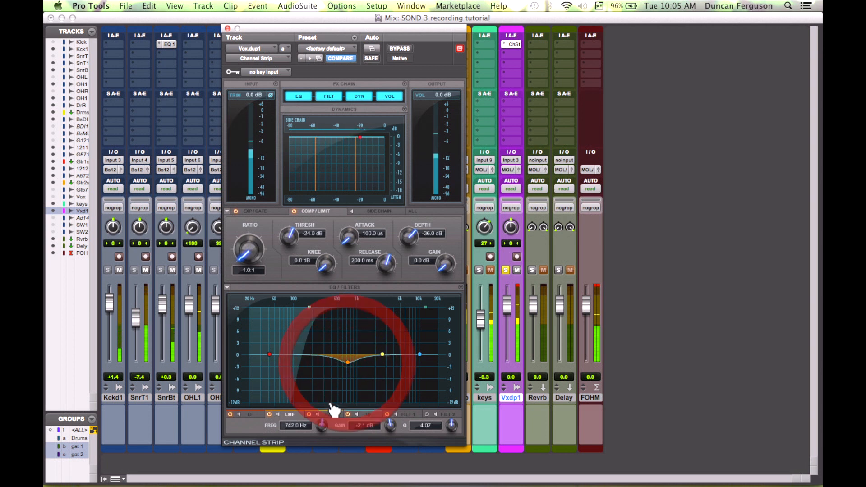
# Step: Toggle the low-mid band off and on to compare, then boost the high-mid band about 3.3 dB around 2.6 kHz
pyautogui.click(269, 414)
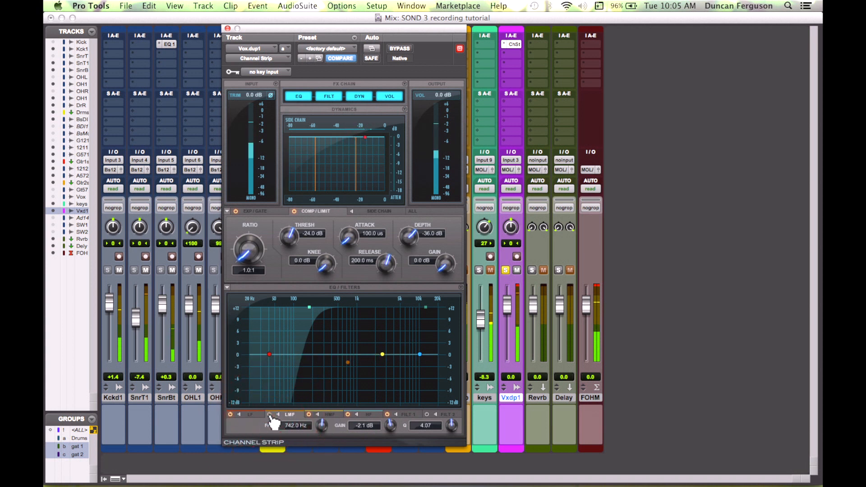
pyautogui.click(269, 415)
pyautogui.moveTo(384, 357); pyautogui.dragTo(382, 341)
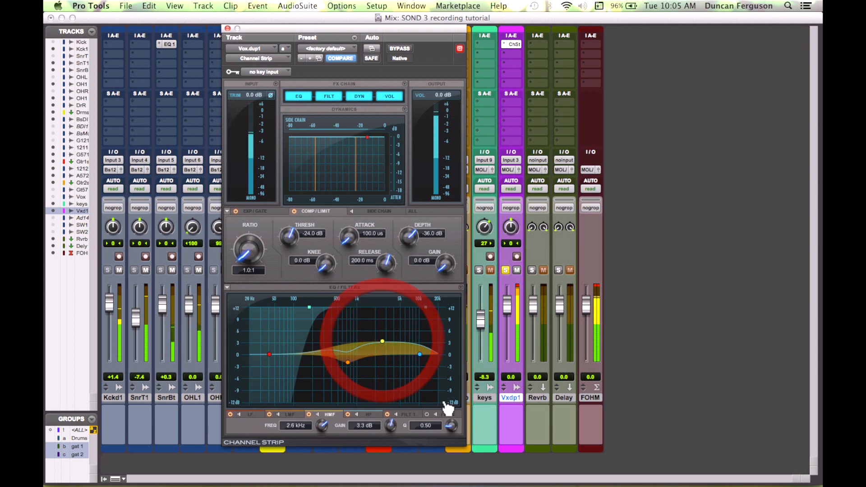
pyautogui.moveTo(452, 426); pyautogui.dragTo(432, 382)
pyautogui.moveTo(385, 343); pyautogui.dragTo(423, 356)
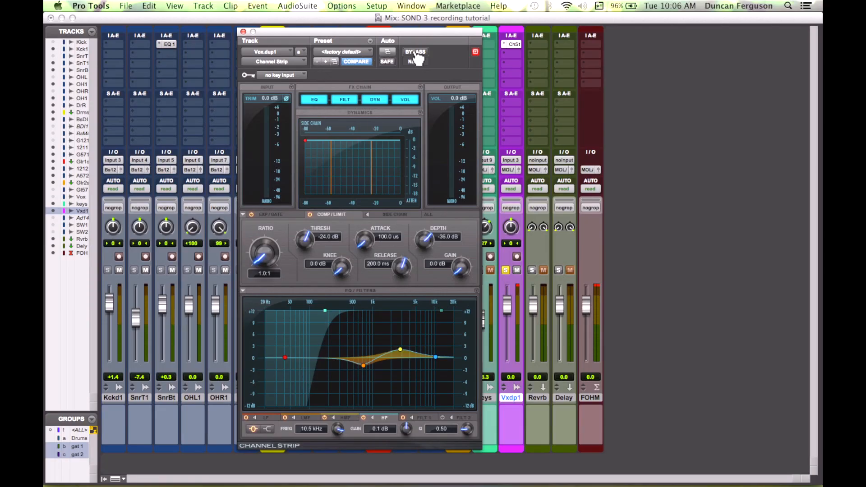
# Step: Play the mix and bypass the vocal Channel Strip on and off to compare
pyautogui.press('space')
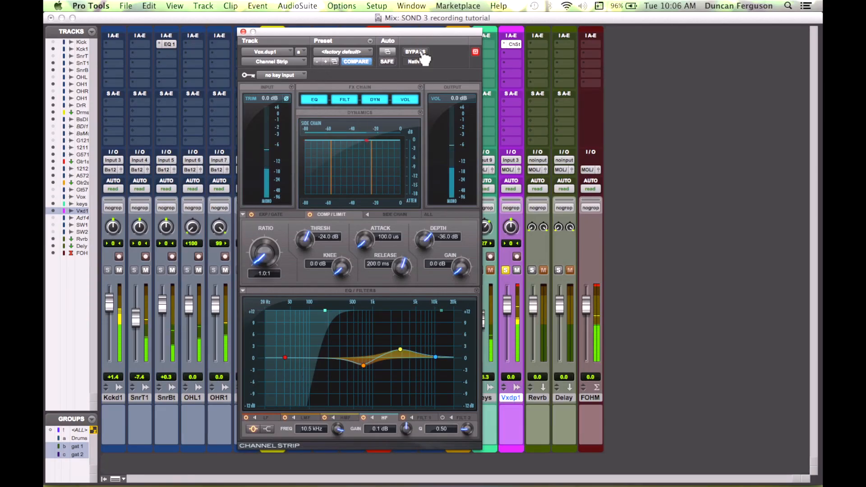
pyautogui.click(420, 52)
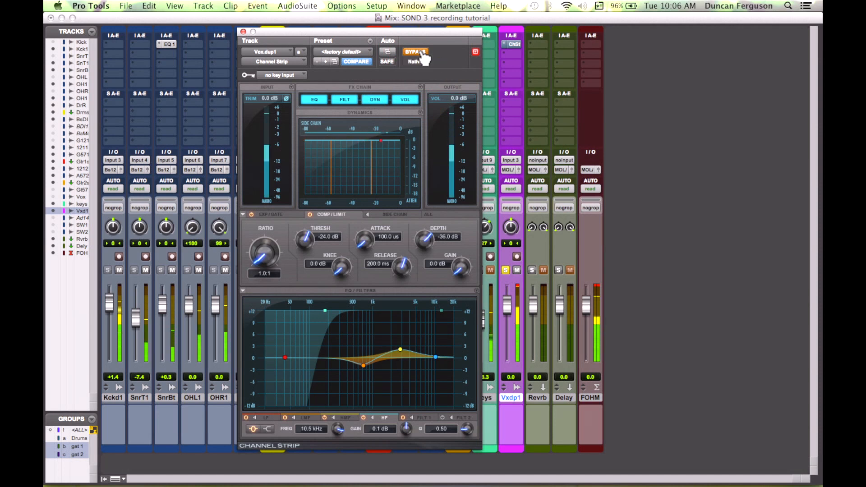
pyautogui.click(420, 52)
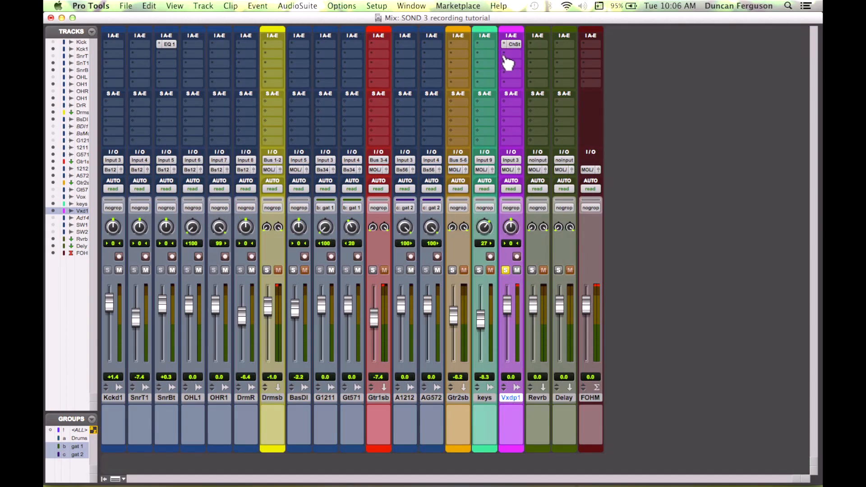
# Step: Insert a ManneyM EQ (mono) plug-in on the second insert of the Vxdp1 vocal track
pyautogui.click(507, 56)
pyautogui.moveTo(532, 72)
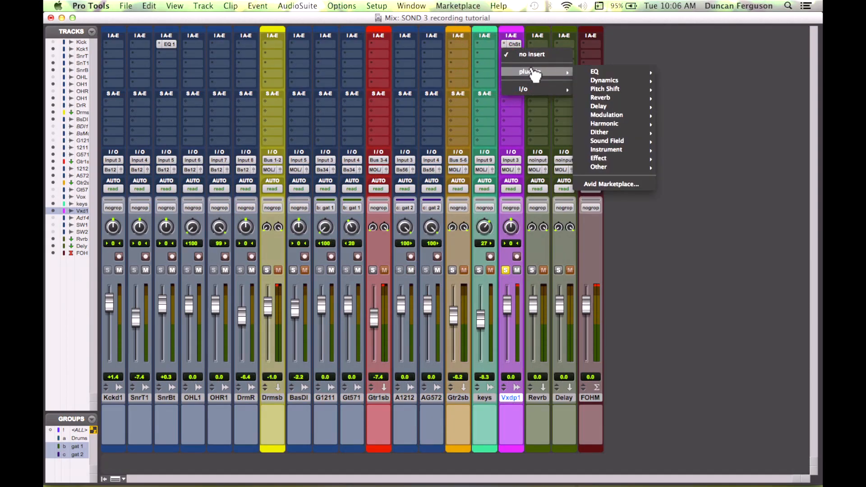
pyautogui.moveTo(612, 72)
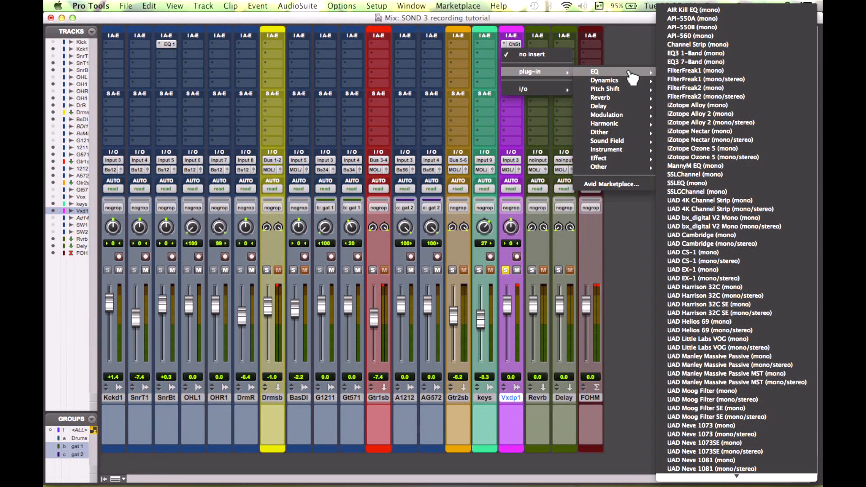
pyautogui.click(696, 167)
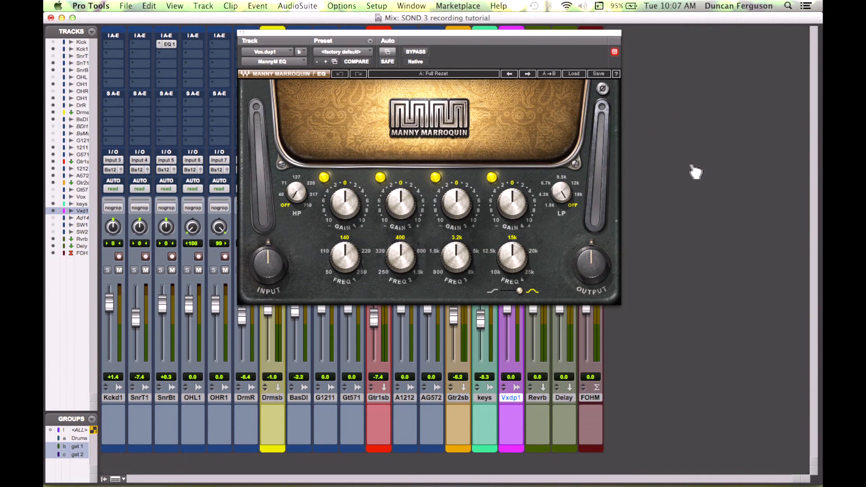
# Step: Set the ManneyM EQ's fourth band to 12.5k, boost its gain and switch it to a shelf
pyautogui.moveTo(449, 33); pyautogui.dragTo(466, 81)
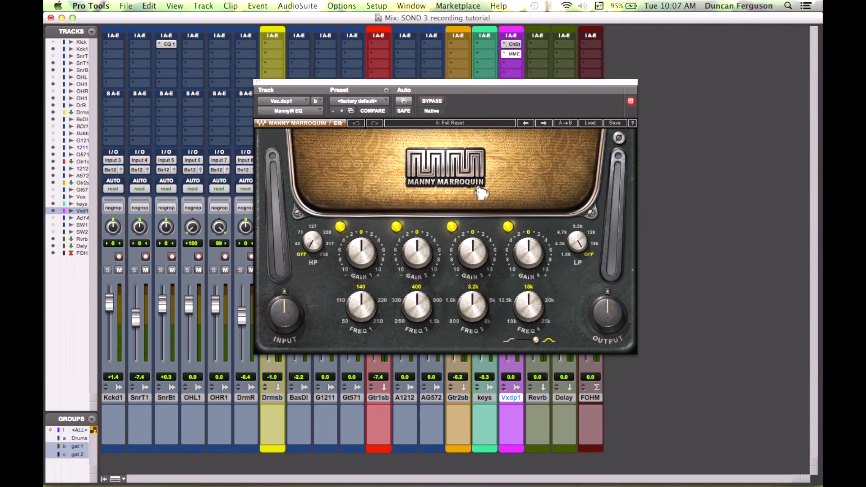
pyautogui.click(528, 305)
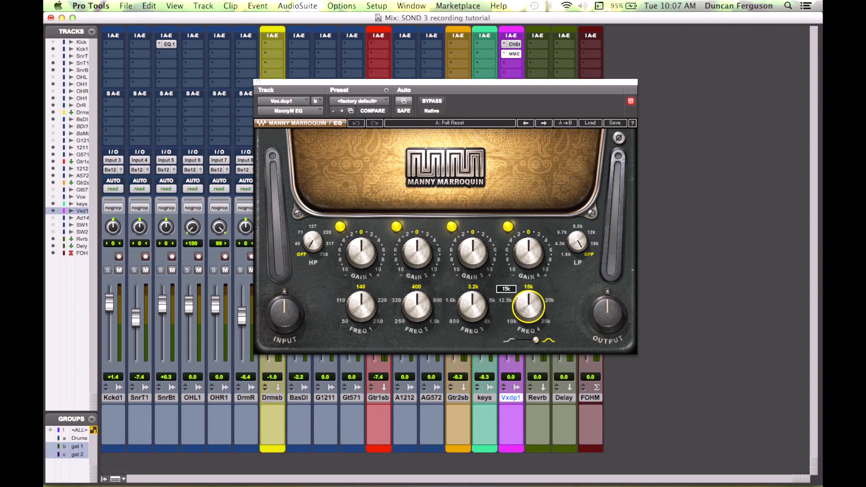
pyautogui.moveTo(528, 306); pyautogui.dragTo(528, 320)
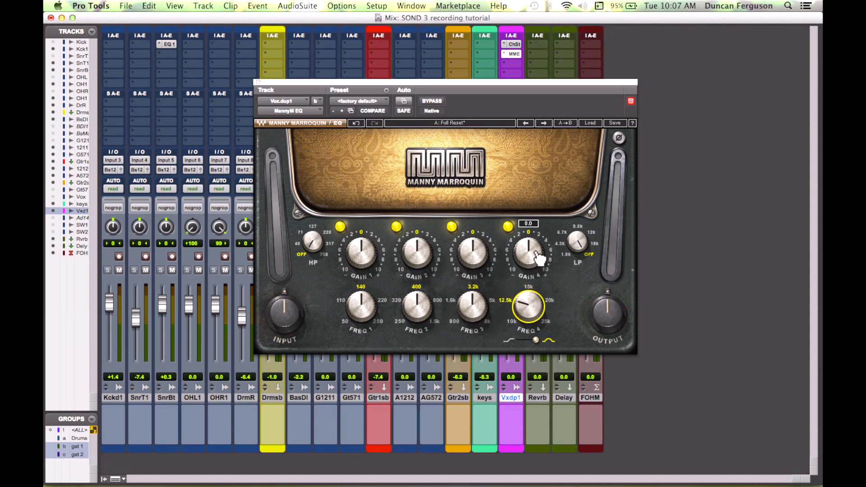
pyautogui.moveTo(534, 255); pyautogui.dragTo(533, 247)
pyautogui.click(519, 341)
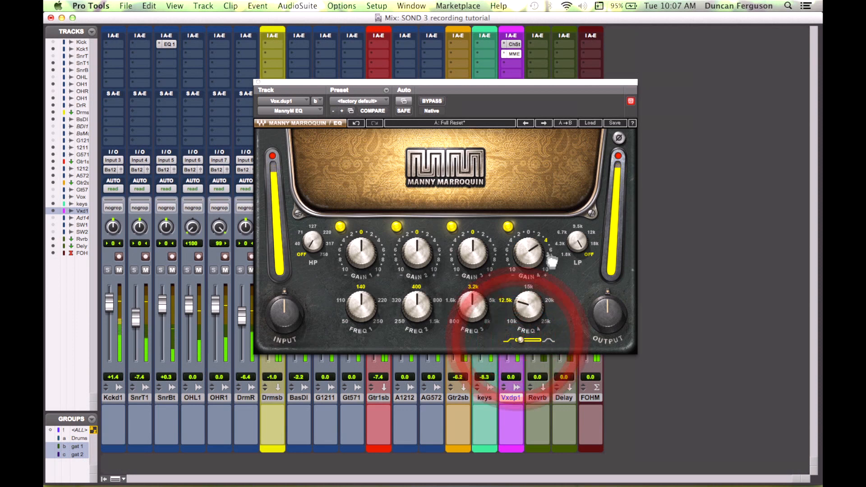
pyautogui.click(535, 257)
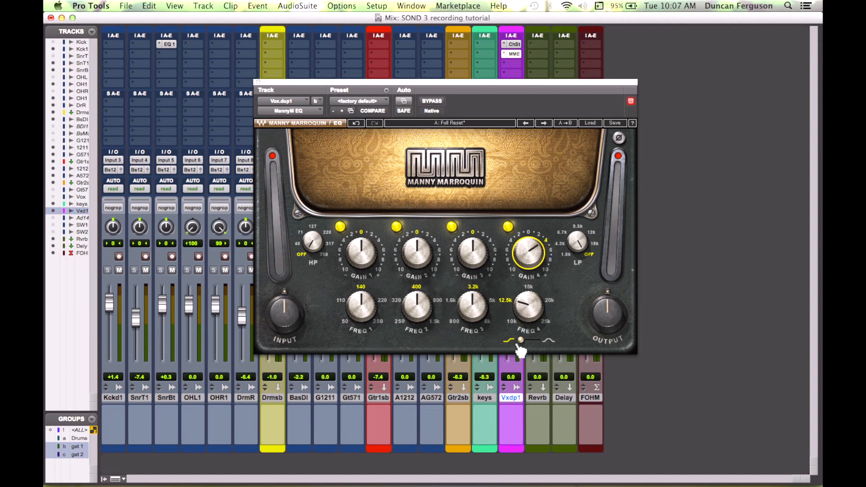
# Step: Compare the EQ bypassed, then set the second band's frequency to 800 Hz and raise its gain slightly
pyautogui.click(435, 104)
pyautogui.click(436, 105)
pyautogui.click(436, 105)
pyautogui.click(436, 105)
pyautogui.click(436, 105)
pyautogui.click(436, 104)
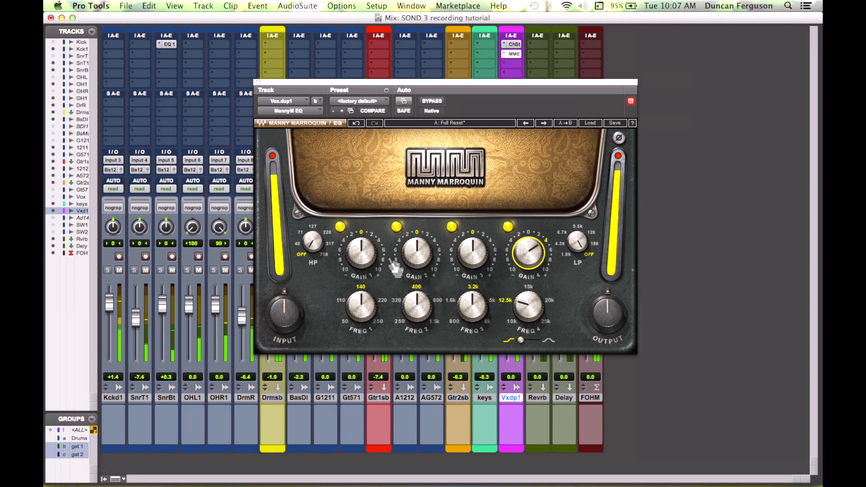
pyautogui.moveTo(416, 307); pyautogui.dragTo(417, 298)
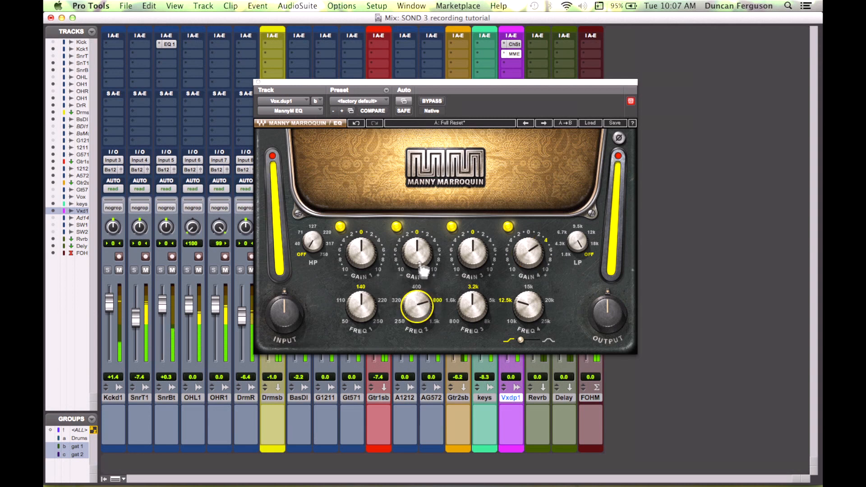
pyautogui.moveTo(417, 253); pyautogui.dragTo(416, 251)
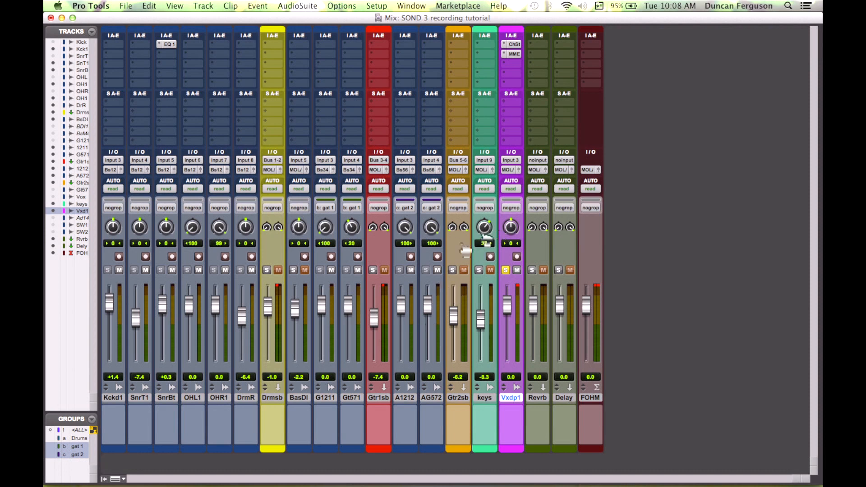
# Step: Unsolo the vocal track and solo the Gtr2sb guitar submix
pyautogui.click(505, 270)
pyautogui.click(453, 269)
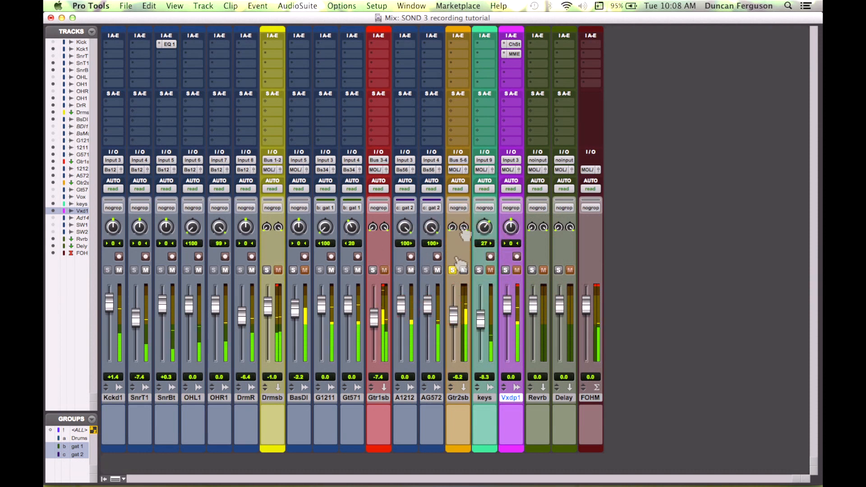
# Step: Insert a multichannel Channel Strip (stereo) plug-in on the Gtr2sb guitar submix
pyautogui.click(455, 49)
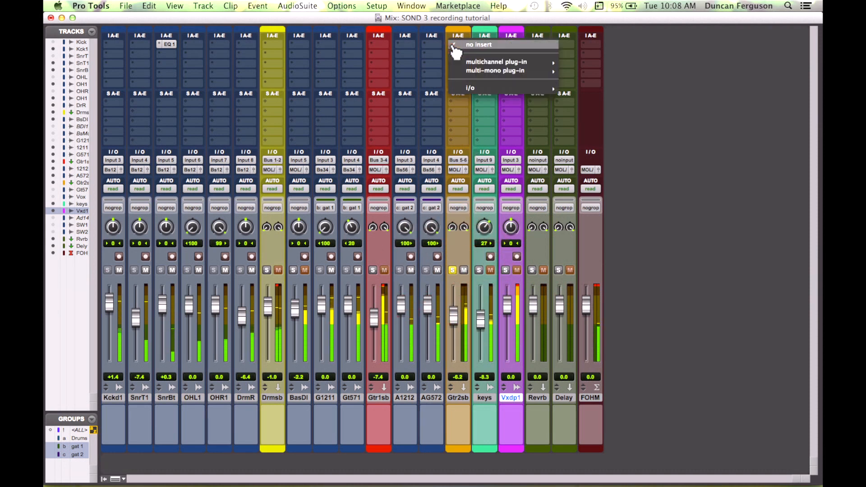
pyautogui.moveTo(527, 63)
pyautogui.moveTo(593, 66)
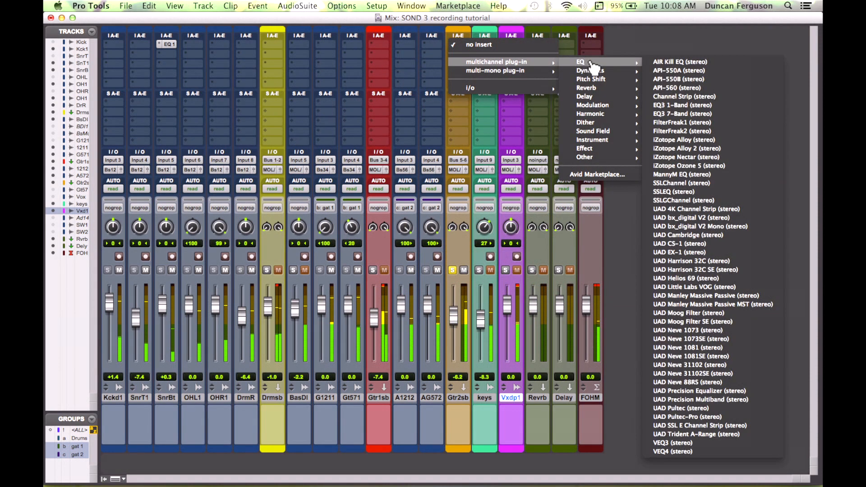
pyautogui.click(683, 96)
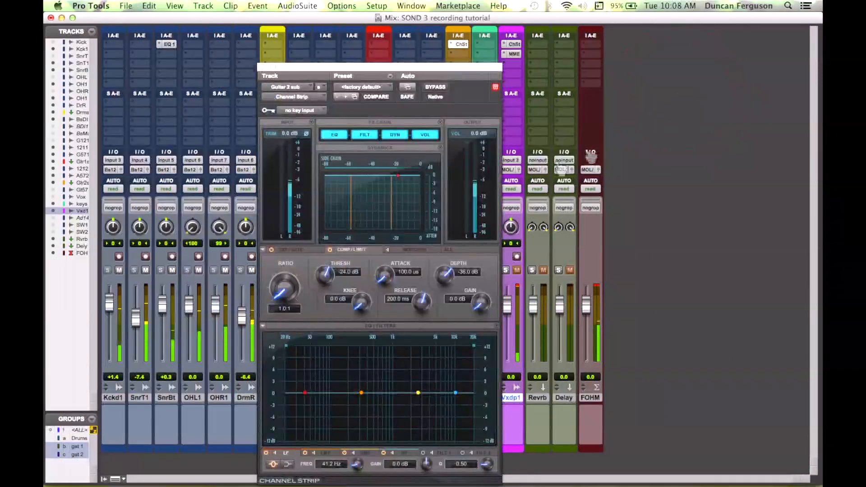
# Step: Enable the guitar Channel Strip's first filter as a high-pass at 142 Hz
pyautogui.click(438, 453)
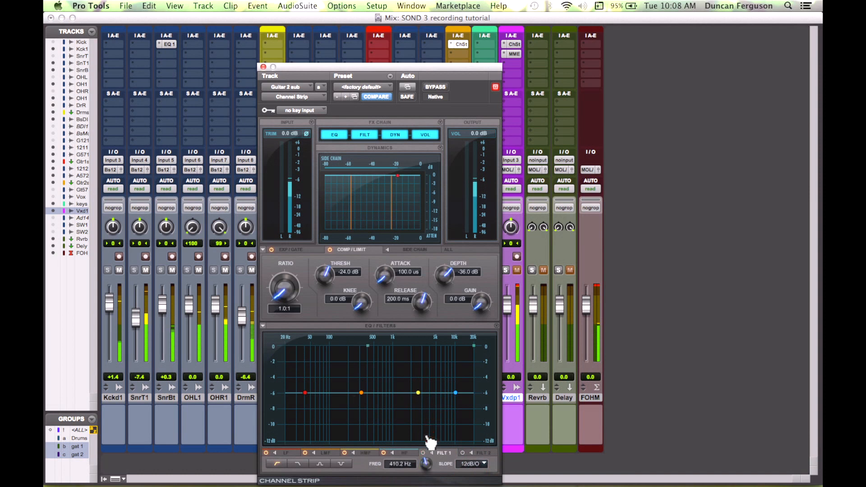
pyautogui.click(423, 453)
pyautogui.moveTo(425, 459); pyautogui.dragTo(426, 472)
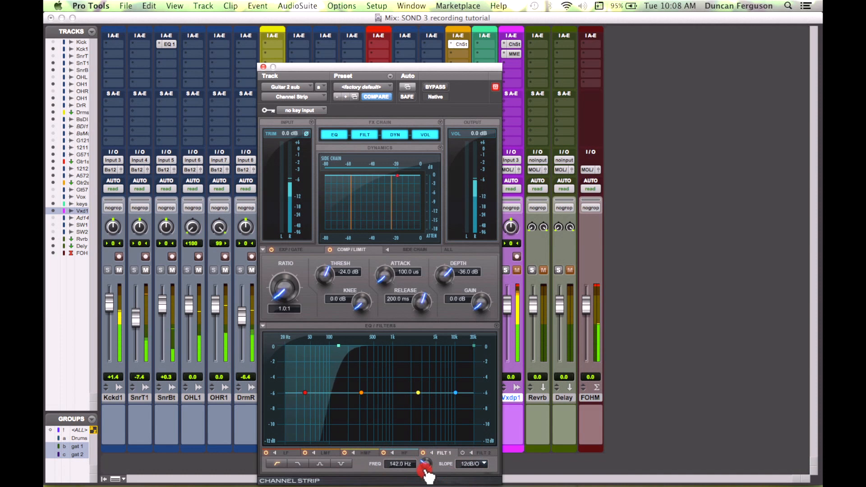
# Step: Enable the second filter as a low-pass and lower its cutoff frequency
pyautogui.click(463, 453)
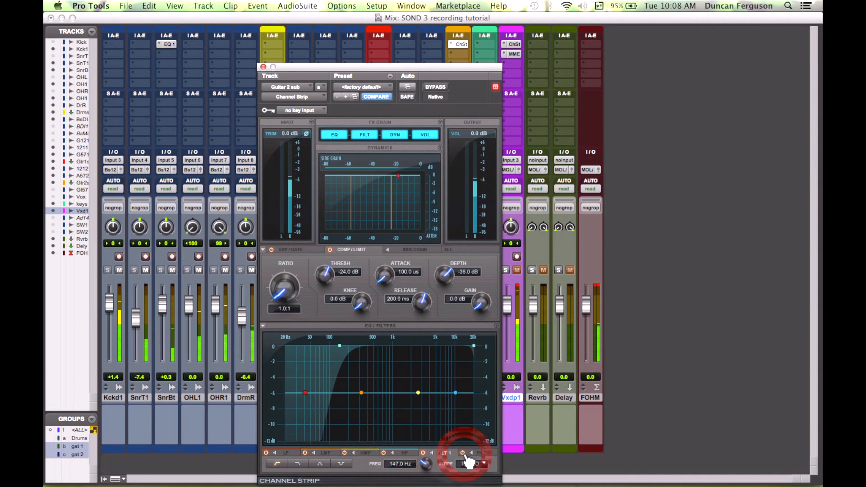
pyautogui.click(481, 454)
pyautogui.moveTo(430, 469); pyautogui.dragTo(430, 482)
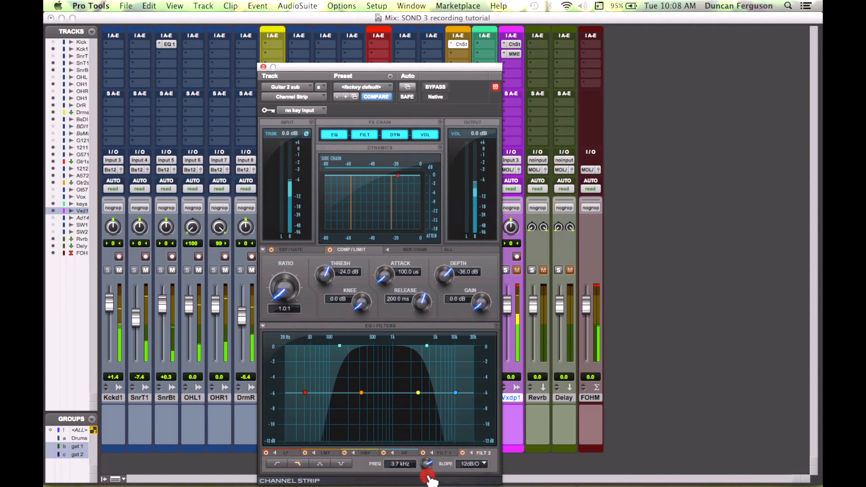
# Step: Add a gentle high-mid cut of about -1.9 dB at 1.9 kHz and compare with the plug-in bypassed
pyautogui.moveTo(362, 393); pyautogui.dragTo(409, 400)
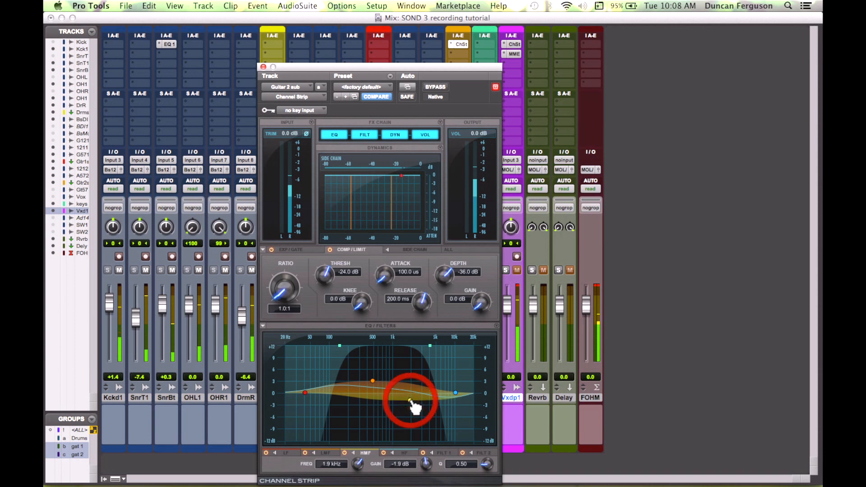
pyautogui.click(444, 89)
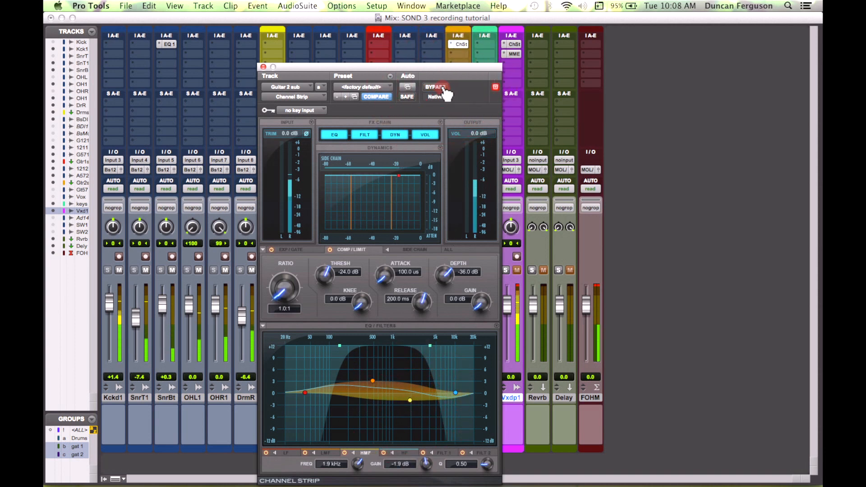
pyautogui.click(444, 88)
pyautogui.click(443, 88)
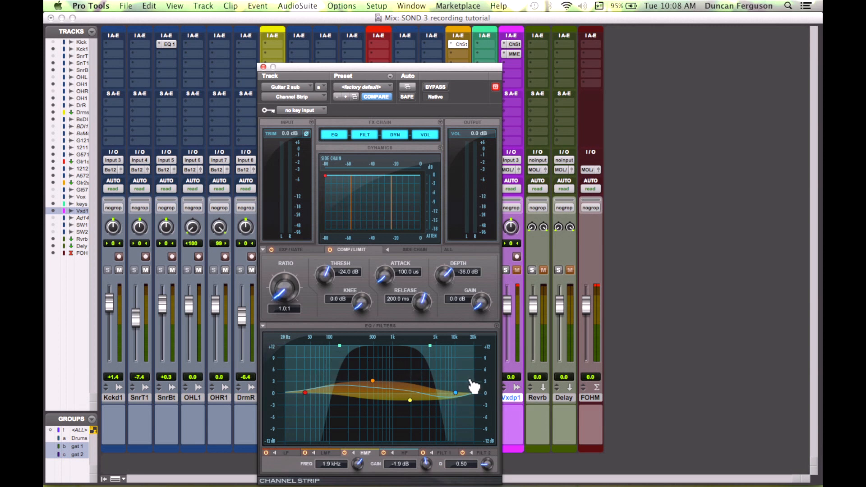
# Step: Narrow the low-mid boost of 3.0 dB at 499.4 Hz to a Q of 1.55
pyautogui.click(373, 381)
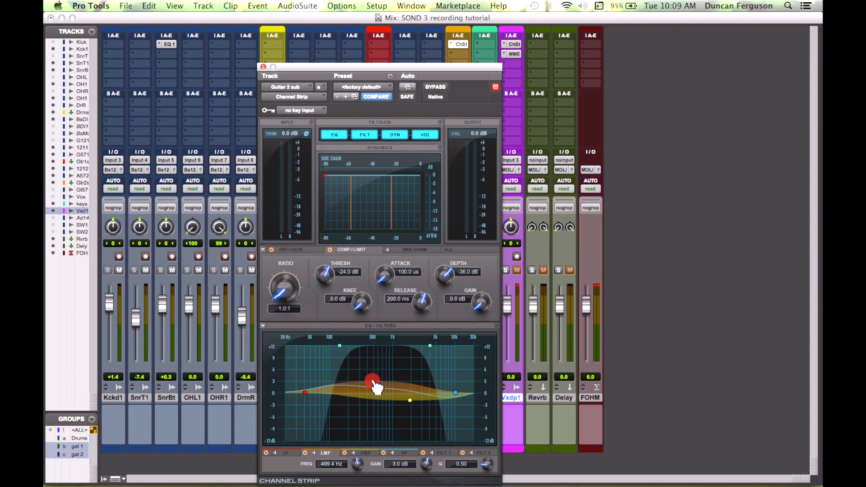
pyautogui.moveTo(490, 466)
pyautogui.mouseDown()
pyautogui.moveTo(492, 447)
pyautogui.moveTo(489, 466)
pyautogui.mouseUp()
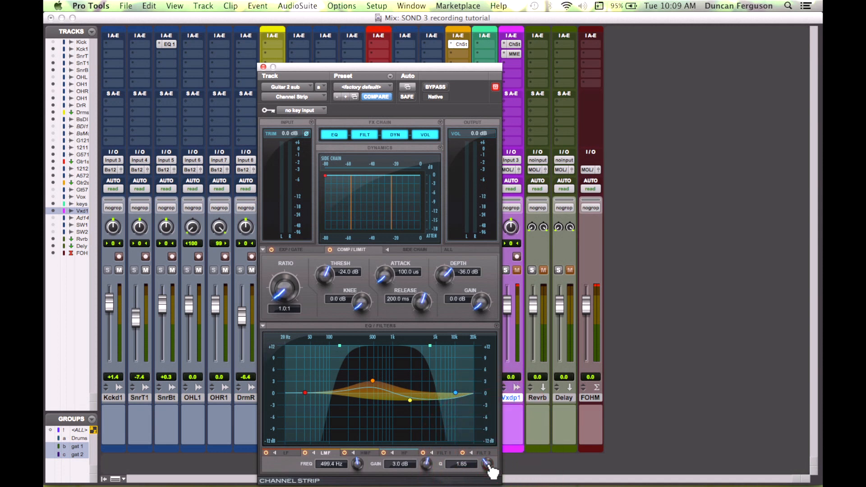
pyautogui.moveTo(489, 470); pyautogui.dragTo(489, 470)
# Step: Play the mix, move the high-mid cut to 2.2 kHz at -2.1 dB, and compare with bypass
pyautogui.press('space')
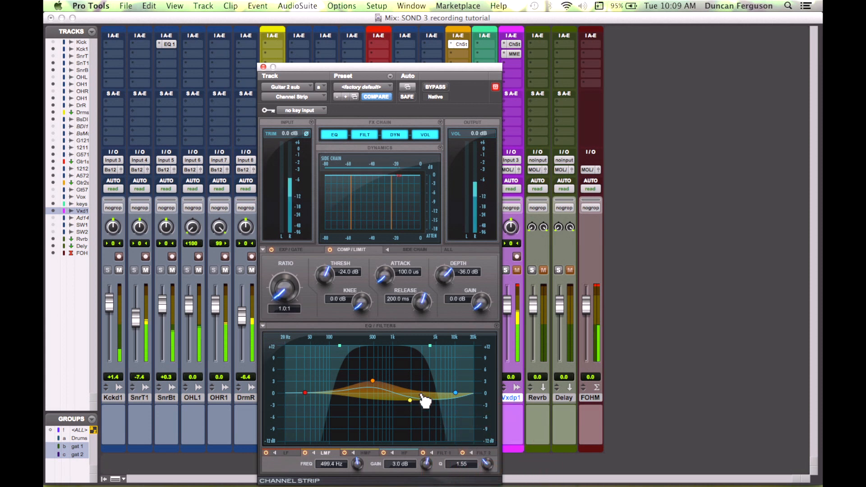
pyautogui.moveTo(410, 401); pyautogui.dragTo(414, 400)
pyautogui.click(435, 87)
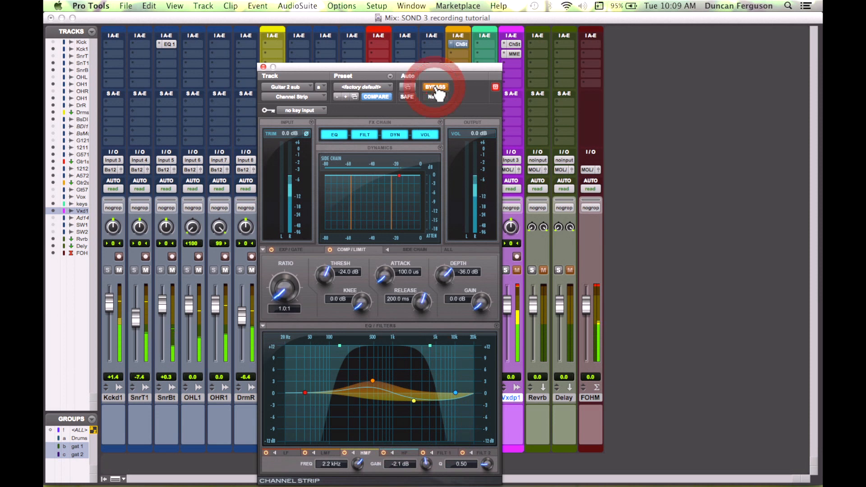
pyautogui.click(435, 88)
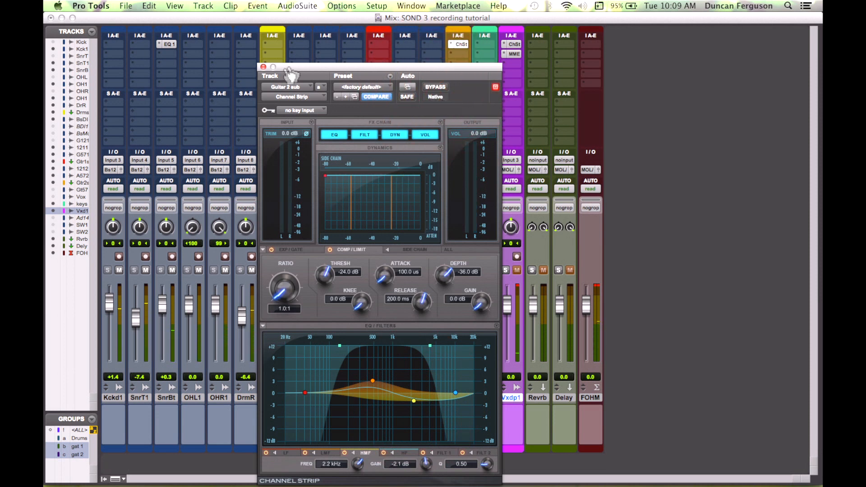
# Step: Copy the Channel Strip insert from the Guitar 2 submix onto the Guitar 1 submix and open it
pyautogui.click(263, 67)
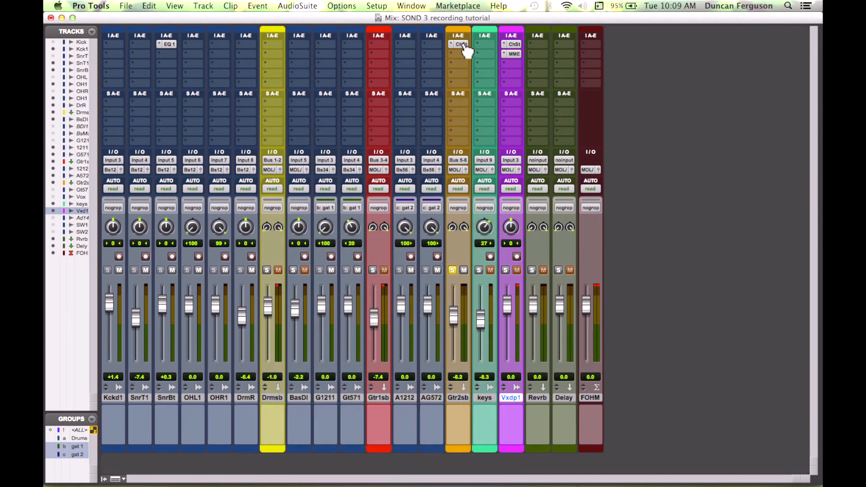
pyautogui.moveTo(463, 46); pyautogui.dragTo(380, 44)
pyautogui.click(381, 44)
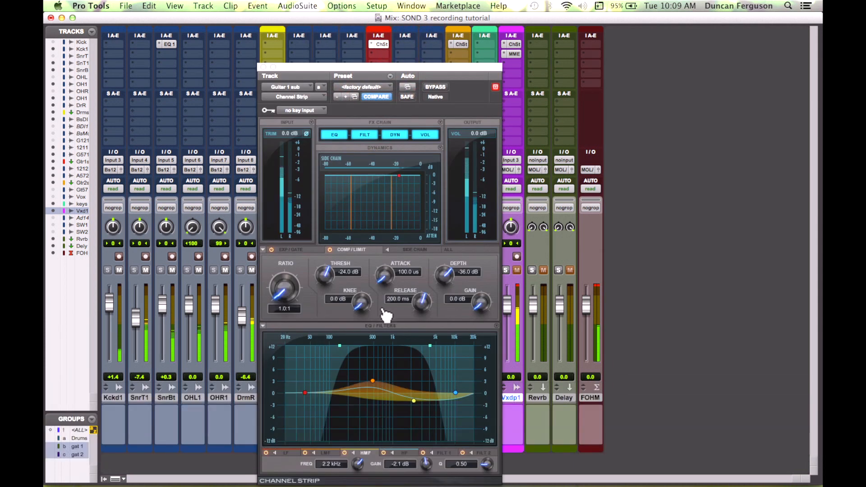
pyautogui.moveTo(456, 77); pyautogui.dragTo(681, 82)
# Step: Solo both guitar submixes
pyautogui.click(373, 270)
pyautogui.click(452, 270)
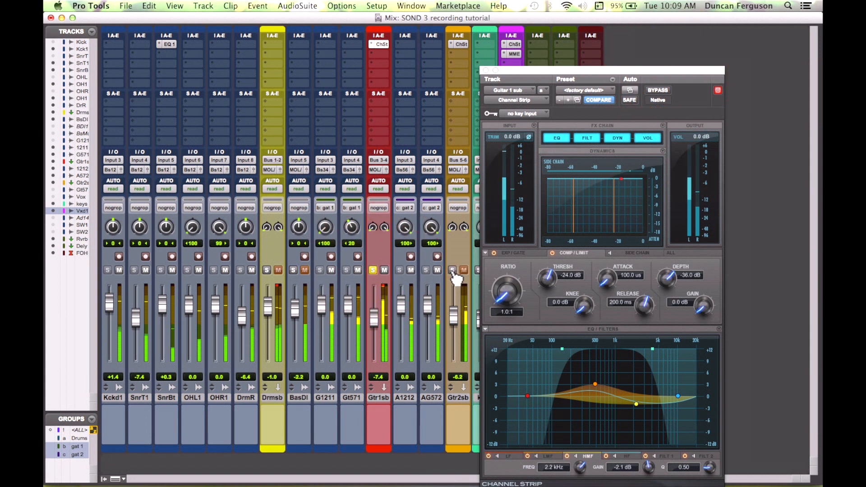
pyautogui.moveTo(555, 71); pyautogui.dragTo(475, 60)
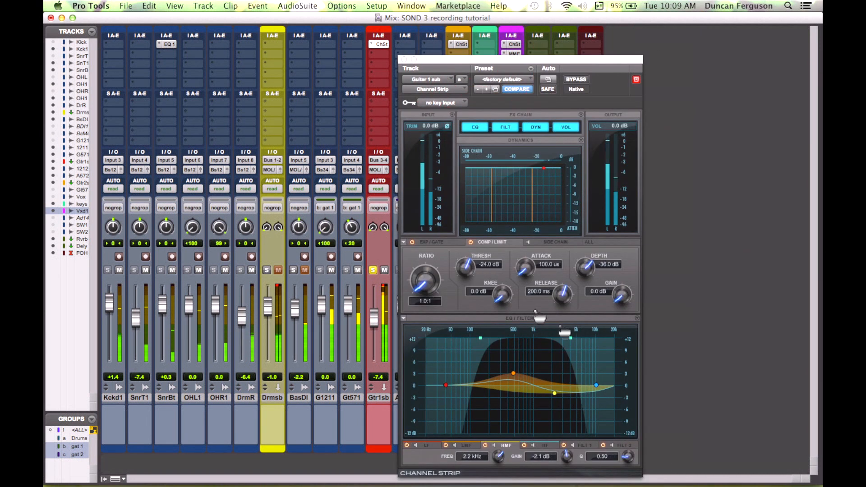
# Step: Enable the second filter as a low-pass at 11.0 kHz on the Guitar 1 submix
pyautogui.click(621, 445)
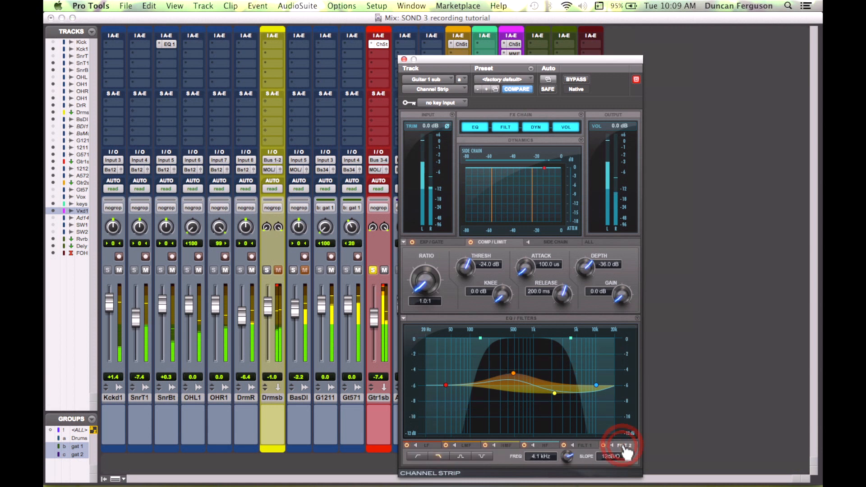
pyautogui.moveTo(571, 464); pyautogui.dragTo(573, 442)
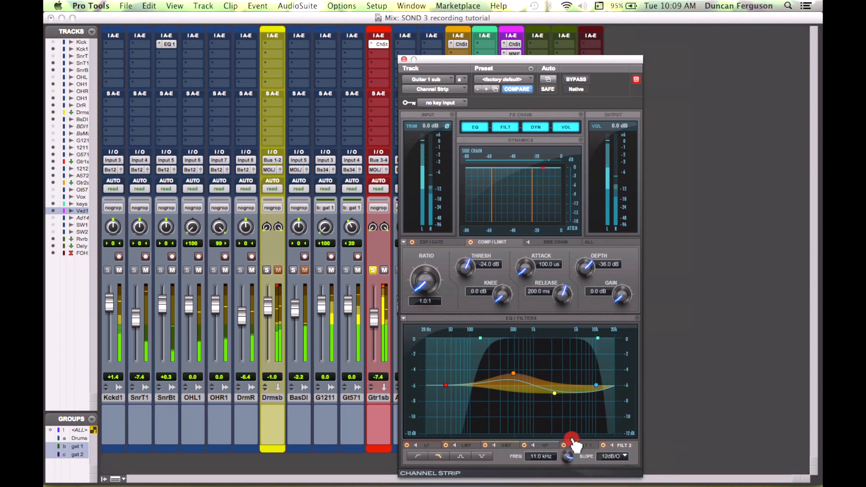
# Step: Add a high-mid boost of about 1.9 dB at 2.7 kHz with a Q of 1.73, and compare with bypass
pyautogui.moveTo(513, 373); pyautogui.dragTo(564, 380)
pyautogui.scroll(5, 567, 457)
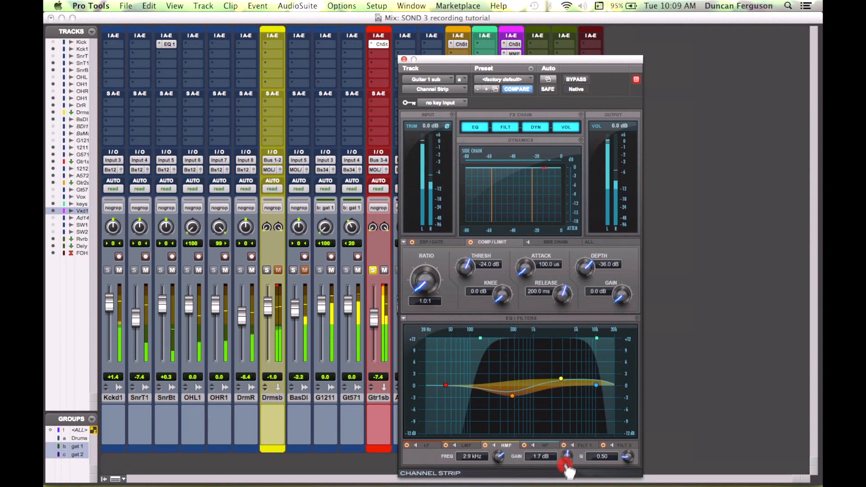
pyautogui.moveTo(628, 459); pyautogui.dragTo(627, 430)
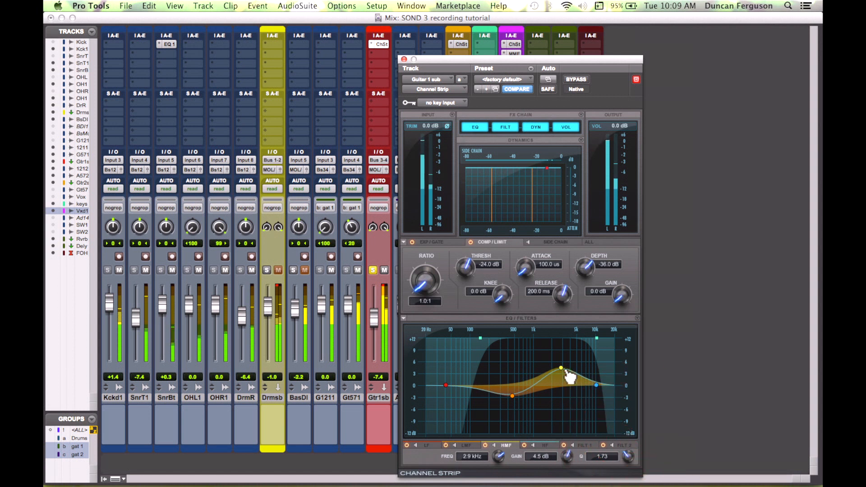
pyautogui.moveTo(564, 370); pyautogui.dragTo(565, 386)
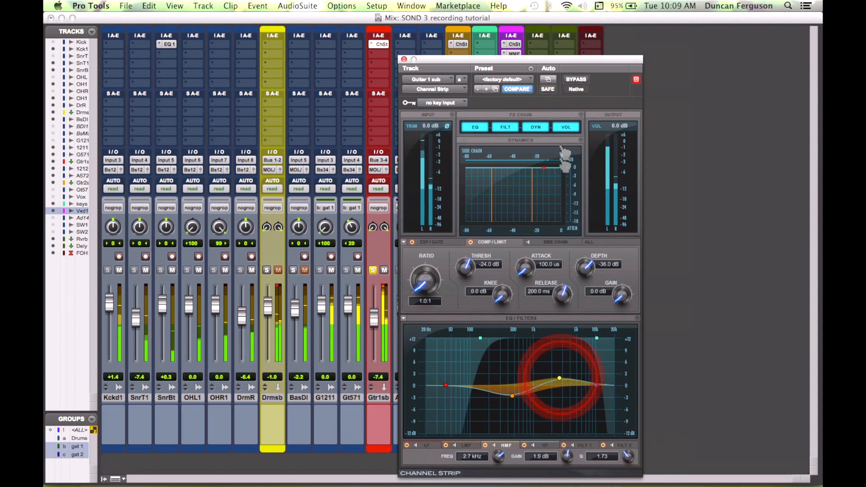
pyautogui.click(579, 84)
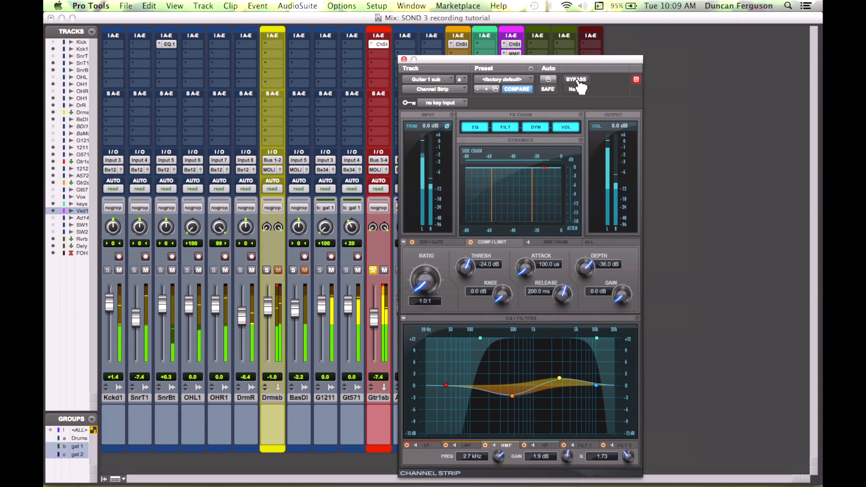
pyautogui.click(577, 80)
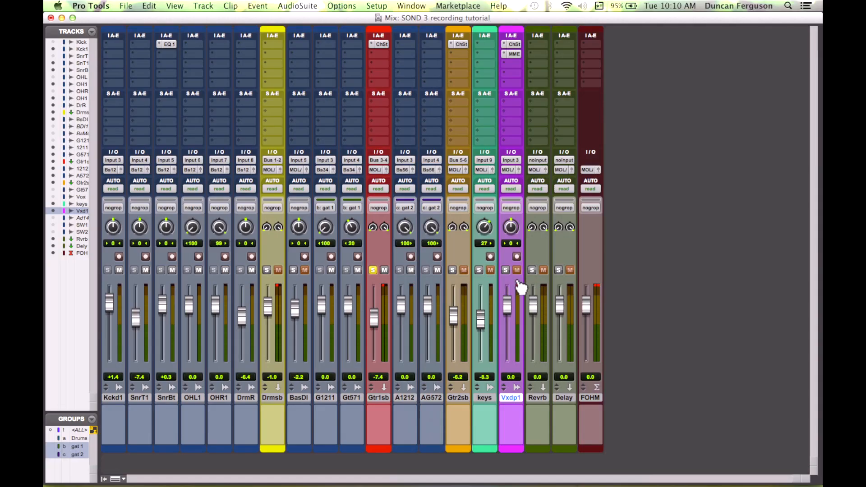
# Step: Solo the Guitar 2 submix and raise the keys fader to 0.0 dB
pyautogui.click(452, 269)
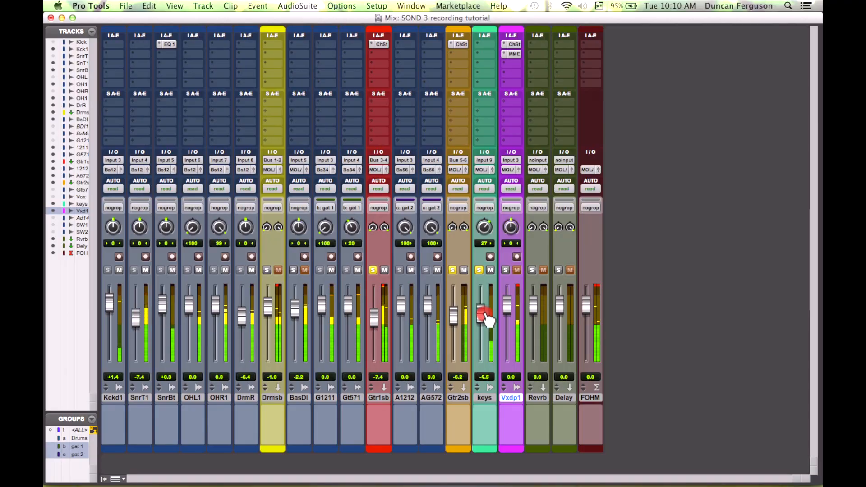
pyautogui.moveTo(485, 316); pyautogui.dragTo(484, 307)
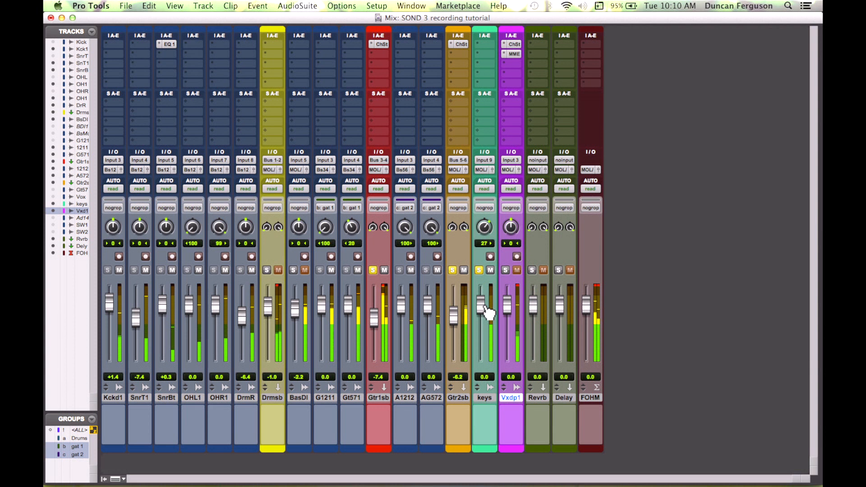
# Step: Insert a Channel Strip (mono) plug-in on the keys track
pyautogui.click(479, 45)
pyautogui.moveTo(535, 63)
pyautogui.moveTo(602, 64)
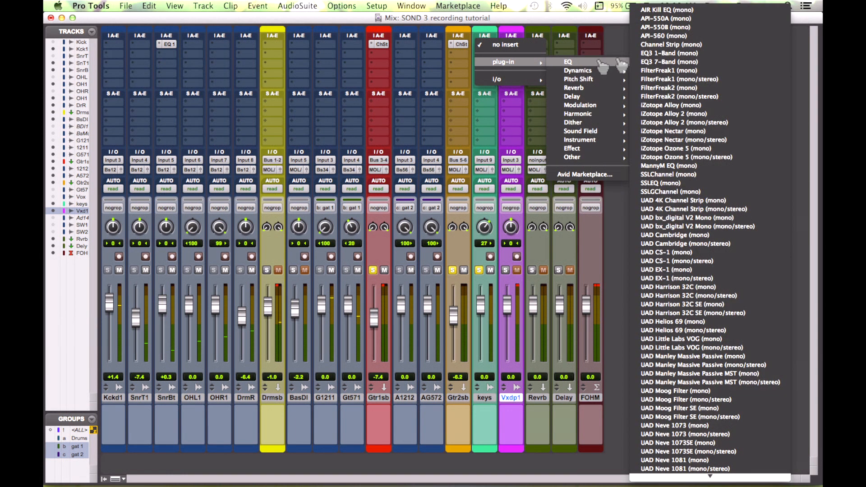
pyautogui.click(686, 45)
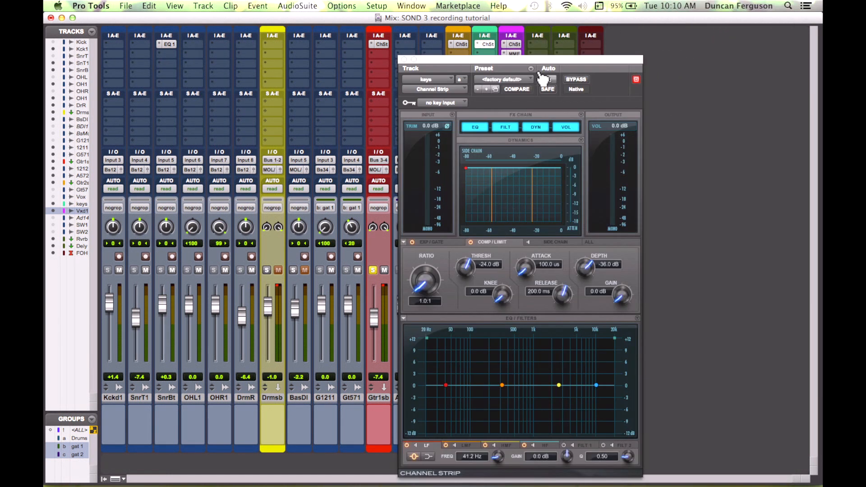
pyautogui.moveTo(535, 64); pyautogui.dragTo(343, 57)
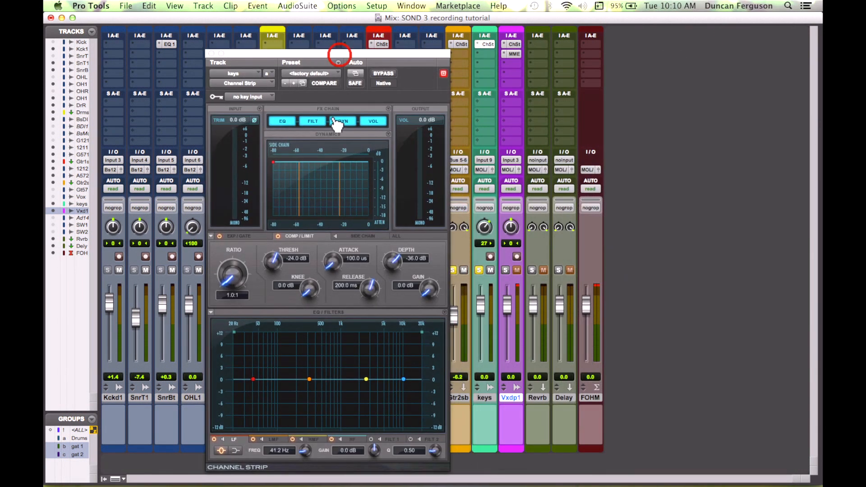
# Step: Raise the keys high-frequency band and cut the low-mid by -2.2 dB at 540.5 Hz
pyautogui.click(404, 381)
pyautogui.moveTo(404, 382); pyautogui.dragTo(375, 368)
pyautogui.click(235, 450)
pyautogui.moveTo(310, 380); pyautogui.dragTo(323, 388)
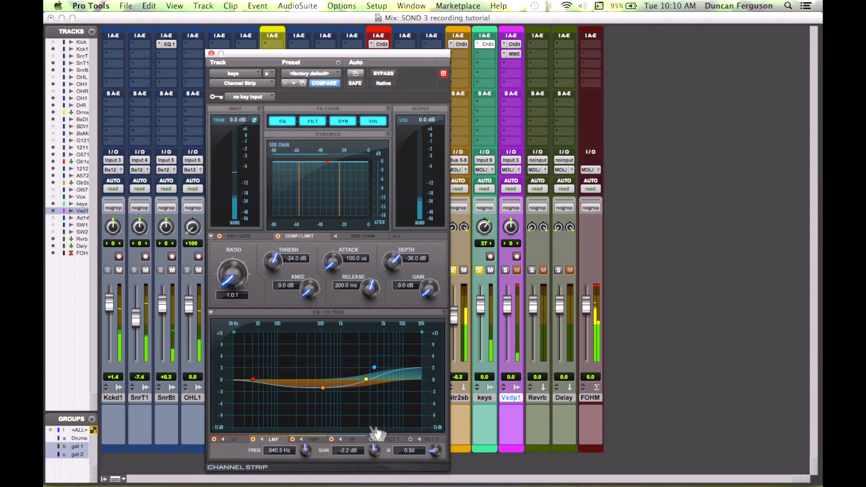
# Step: Enable the first filter as a high-pass at 261.0 Hz and close the keys plug-in window
pyautogui.click(392, 440)
pyautogui.click(370, 439)
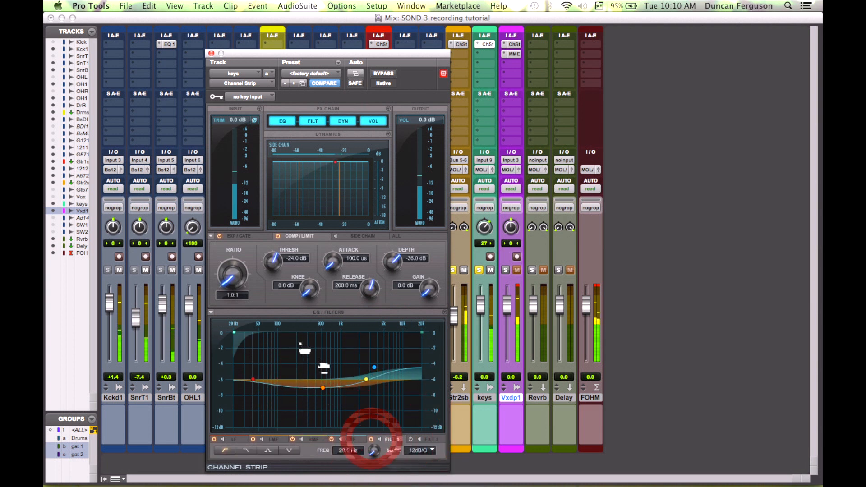
pyautogui.moveTo(247, 338); pyautogui.dragTo(271, 338)
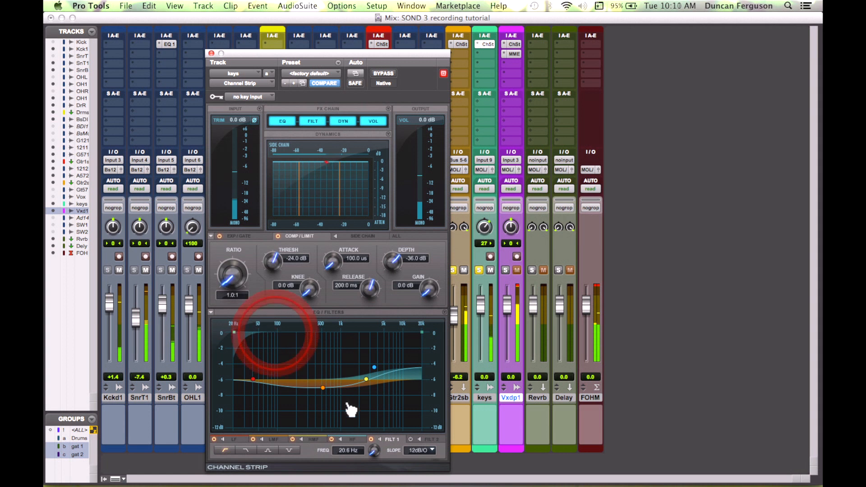
pyautogui.click(373, 438)
pyautogui.moveTo(379, 443); pyautogui.dragTo(378, 426)
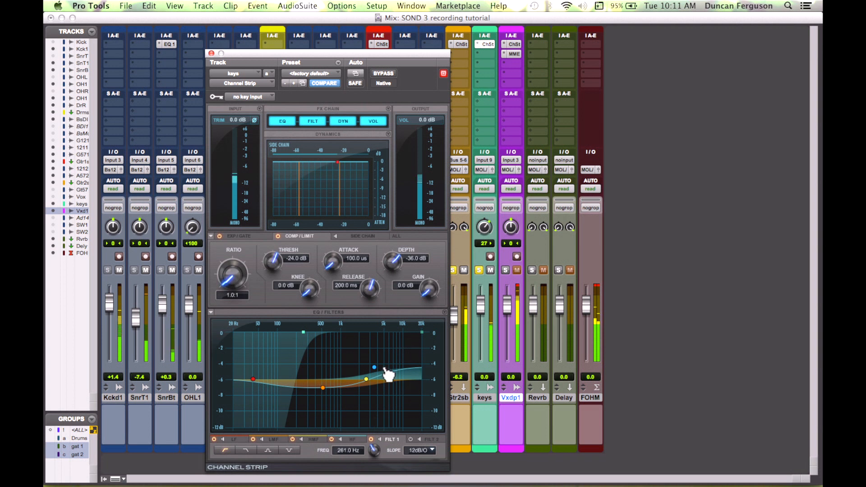
pyautogui.click(518, 286)
pyautogui.moveTo(268, 57); pyautogui.dragTo(341, 55)
pyautogui.click(282, 50)
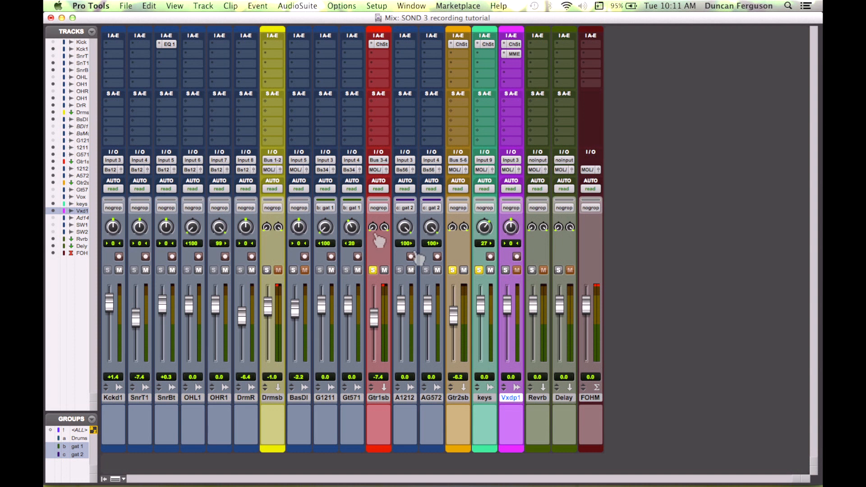
# Step: Unsolo the keys and guitar submixes and solo the bass DI track
pyautogui.click(479, 270)
pyautogui.click(451, 269)
pyautogui.click(373, 269)
pyautogui.click(293, 269)
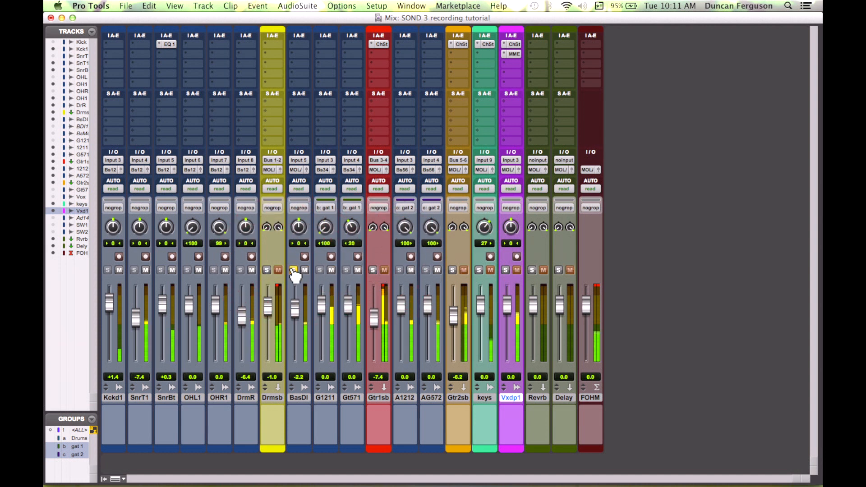
# Step: Insert a Channel Strip (mono) plug-in on the bass DI track
pyautogui.click(297, 44)
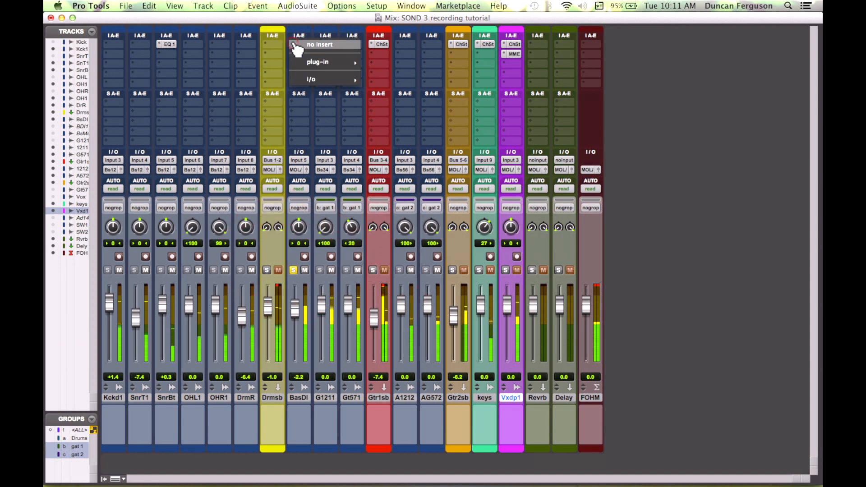
pyautogui.moveTo(345, 62)
pyautogui.moveTo(399, 62)
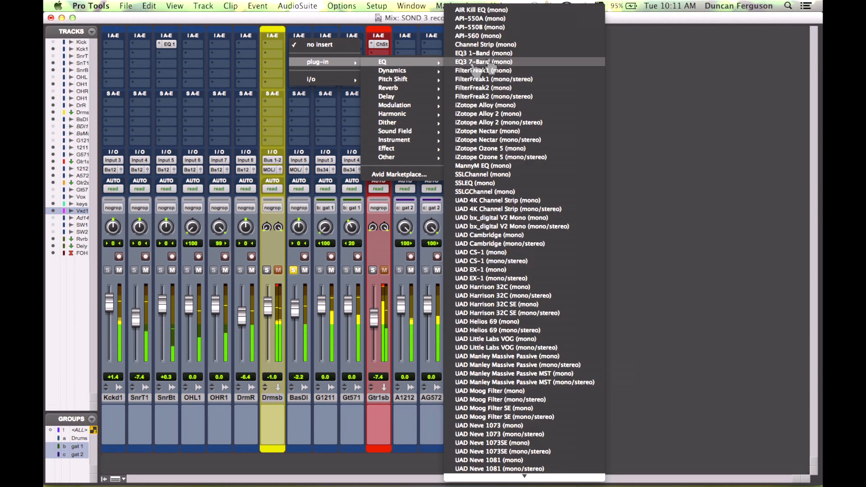
pyautogui.click(513, 45)
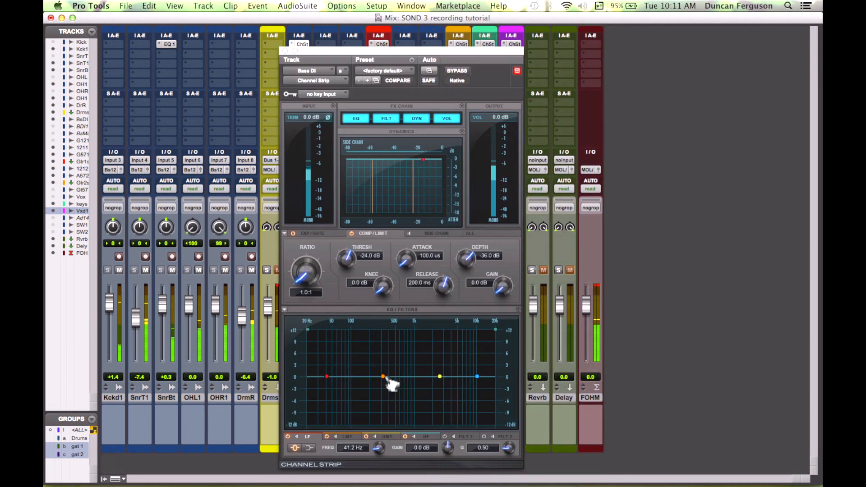
# Step: Cut the bass low-mid by about -2.6 dB at 160.9 Hz with a Q of 2.36
pyautogui.moveTo(383, 378); pyautogui.dragTo(362, 390)
pyautogui.moveTo(509, 451); pyautogui.dragTo(510, 426)
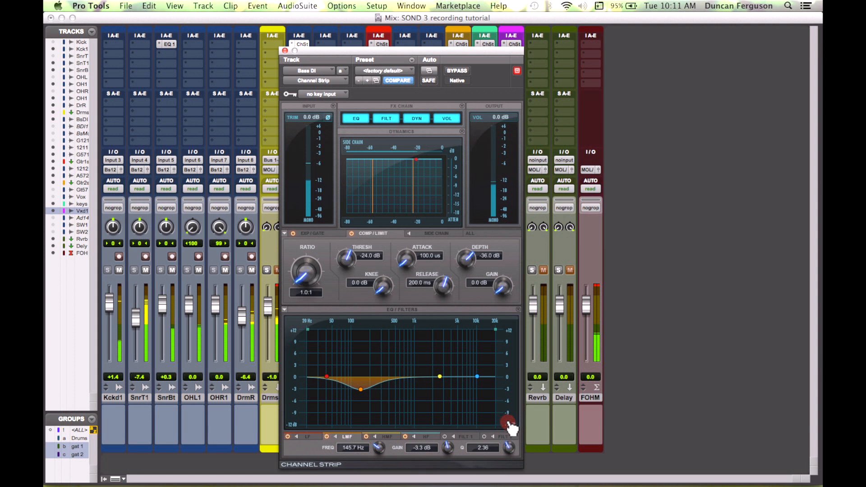
pyautogui.moveTo(367, 393); pyautogui.dragTo(369, 392)
pyautogui.moveTo(435, 56); pyautogui.dragTo(625, 28)
pyautogui.click(267, 270)
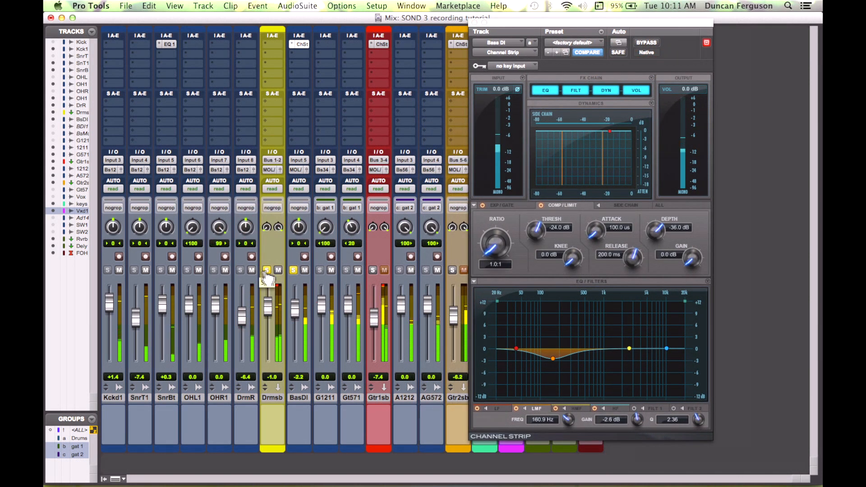
# Step: Insert a Channel Strip (mono) plug-in on the kick track
pyautogui.click(112, 57)
pyautogui.moveTo(151, 71)
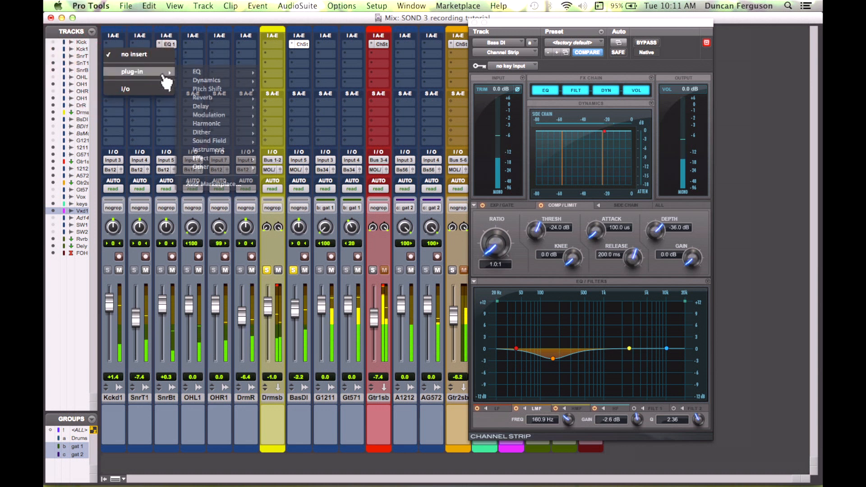
pyautogui.moveTo(259, 80)
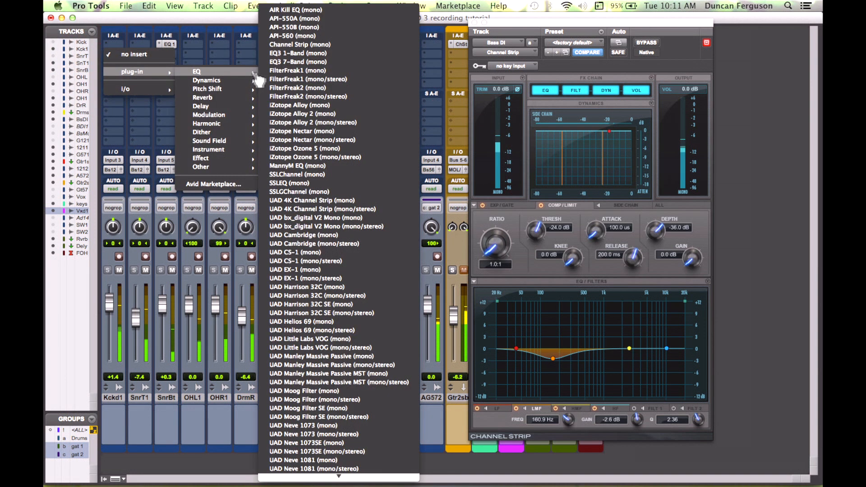
pyautogui.click(332, 48)
# Step: Boost the kick high-mid to about 8.3 dB at 1.9 kHz with a Q of 3.28, and unsolo the bass
pyautogui.moveTo(629, 348); pyautogui.dragTo(622, 333)
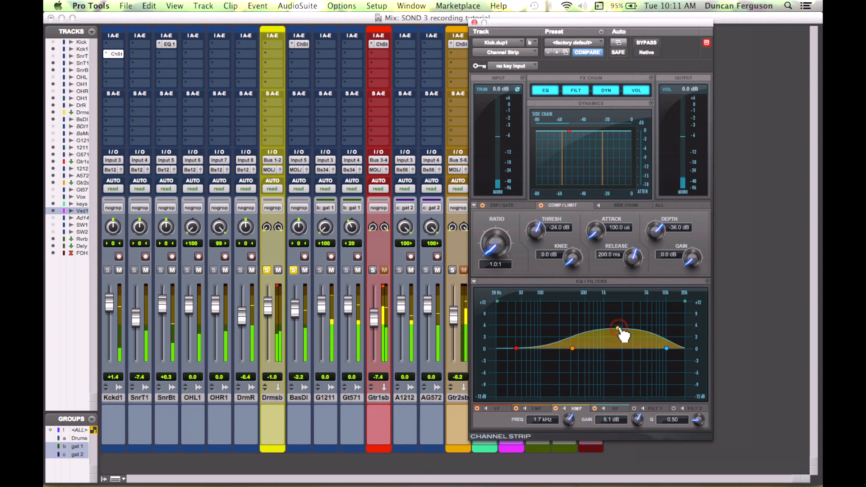
pyautogui.moveTo(698, 420); pyautogui.dragTo(692, 396)
pyautogui.click(293, 269)
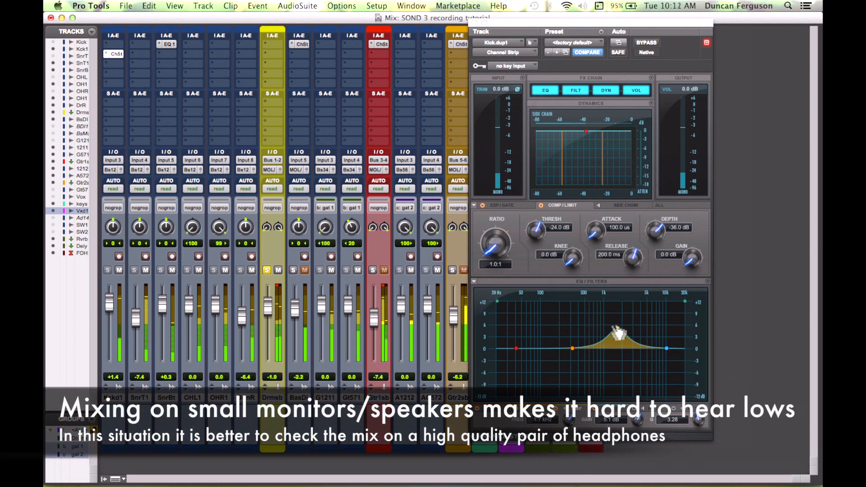
pyautogui.moveTo(620, 334)
pyautogui.mouseDown()
pyautogui.moveTo(614, 306)
pyautogui.moveTo(623, 322)
pyautogui.mouseUp()
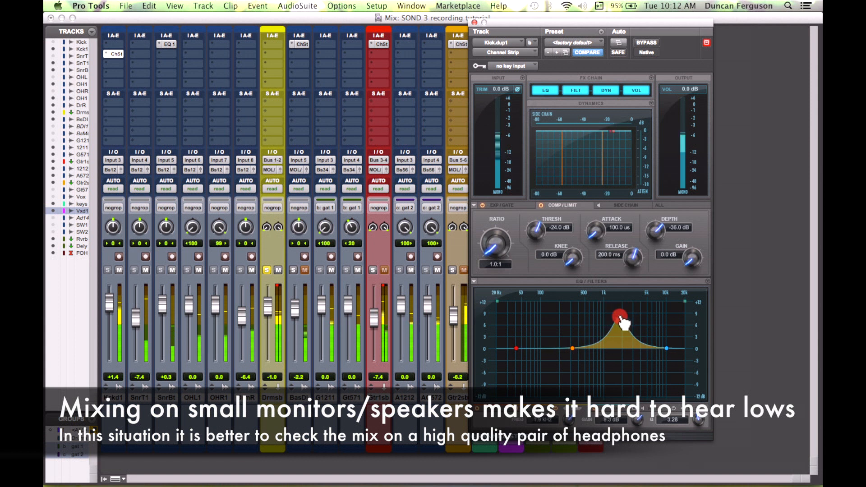
# Step: Mute the snare, overhead and room drum tracks
pyautogui.click(252, 270)
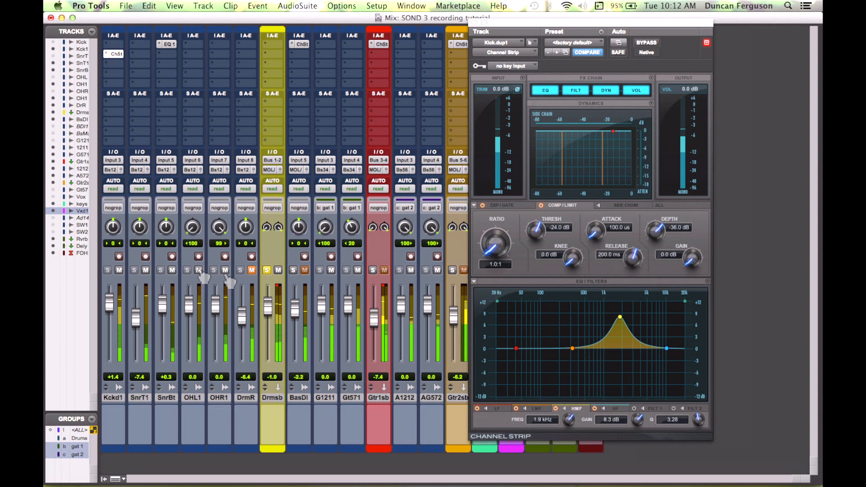
pyautogui.click(198, 269)
pyautogui.click(173, 269)
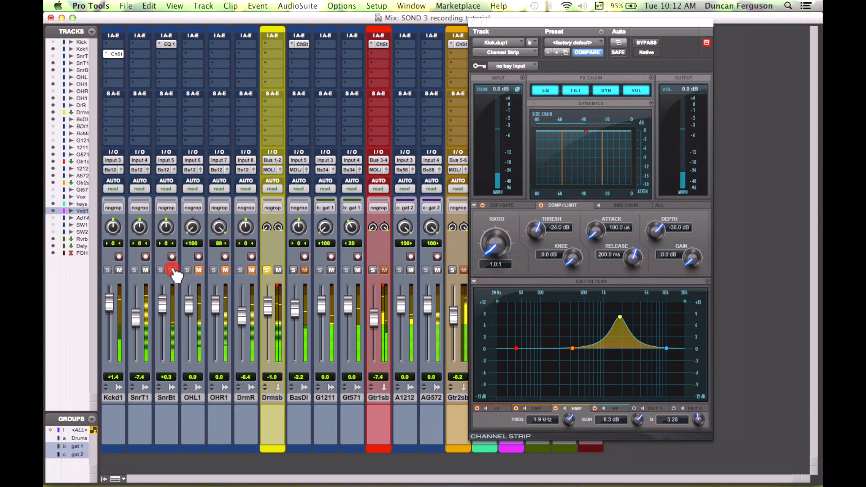
pyautogui.click(146, 270)
# Step: Lower the kick high-mid boost to about 3.4 dB at 2.4 kHz
pyautogui.moveTo(621, 318); pyautogui.dragTo(632, 335)
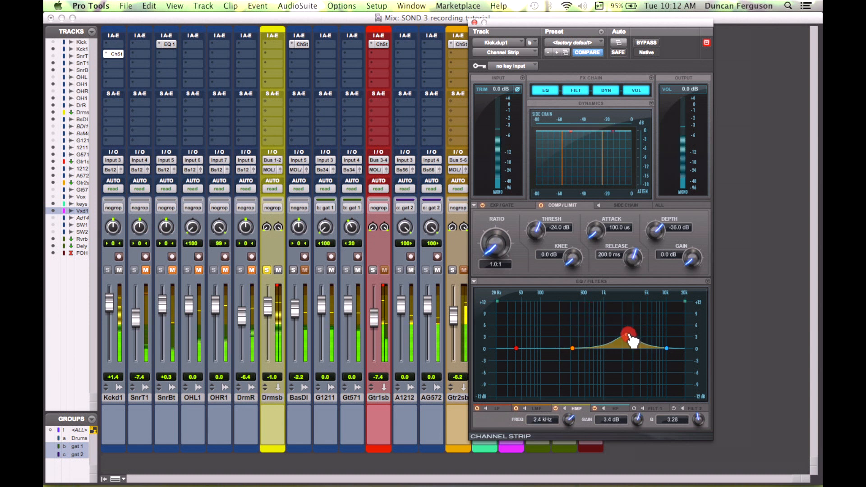
# Step: Shape the kick EQ: cut the low-mid about 3.2 dB at 316 Hz with a Q of 3.03 and boost the low band
pyautogui.moveTo(573, 349); pyautogui.dragTo(577, 367)
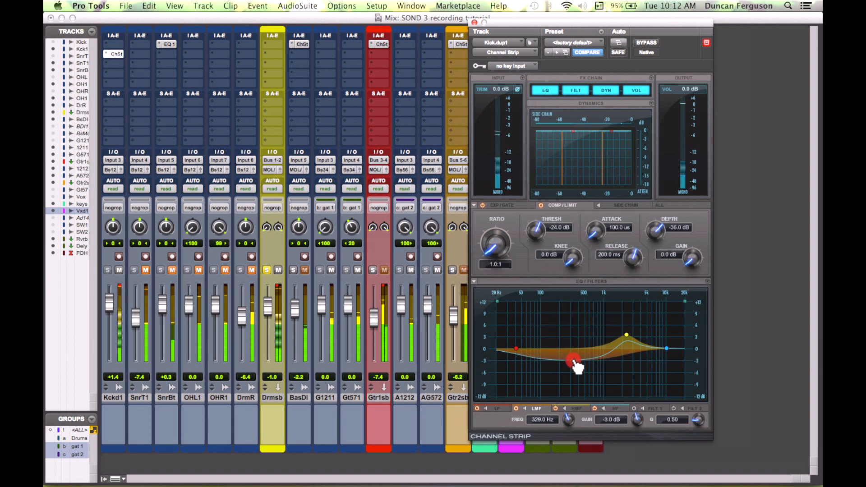
pyautogui.moveTo(698, 420); pyautogui.dragTo(699, 397)
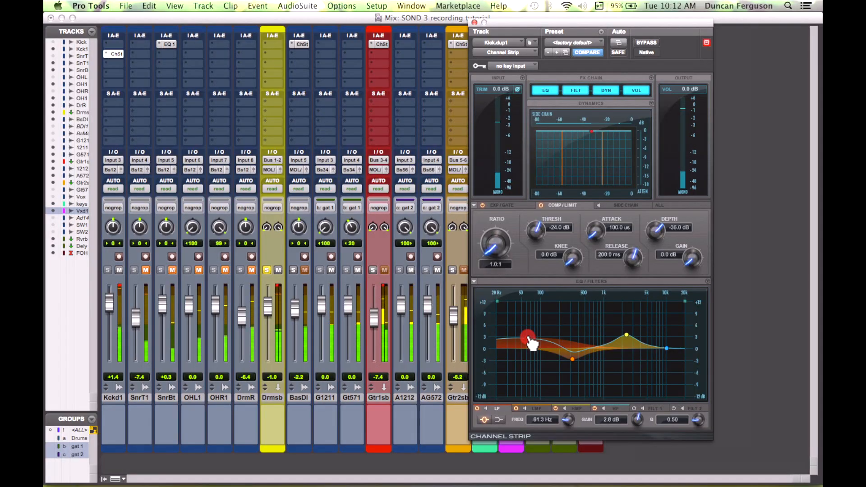
pyautogui.click(526, 343)
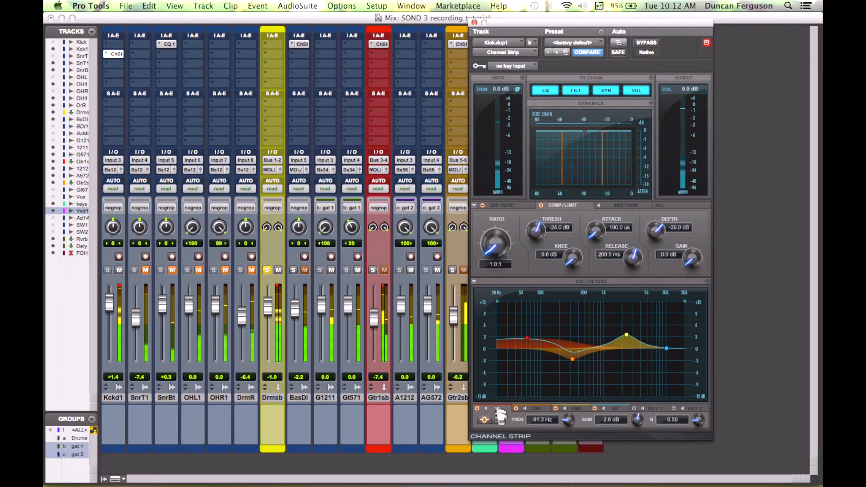
pyautogui.click(499, 419)
pyautogui.moveTo(530, 342); pyautogui.dragTo(544, 333)
pyautogui.click(572, 360)
pyautogui.moveTo(575, 366); pyautogui.dragTo(573, 368)
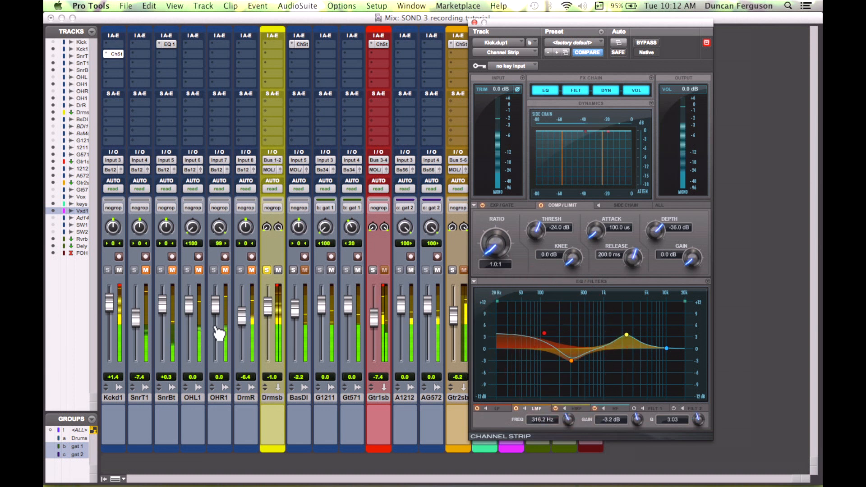
# Step: Solo the bass DI track and unmute both snare tracks
pyautogui.click(294, 270)
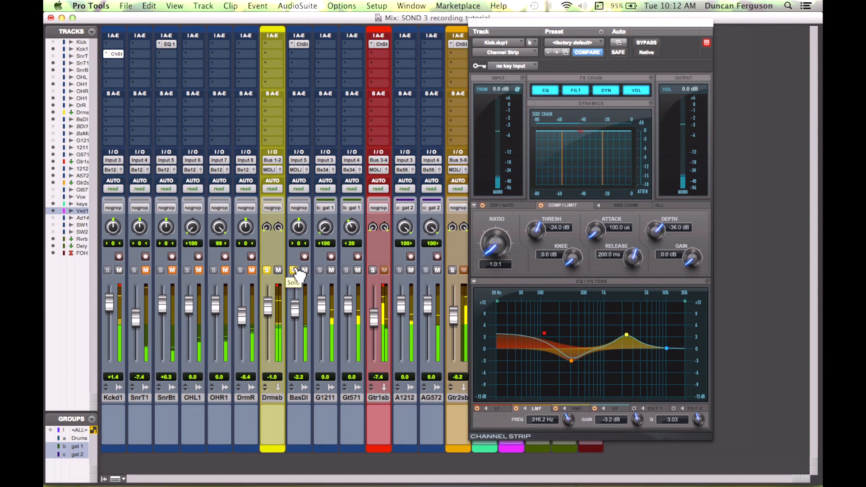
pyautogui.click(145, 270)
pyautogui.click(172, 270)
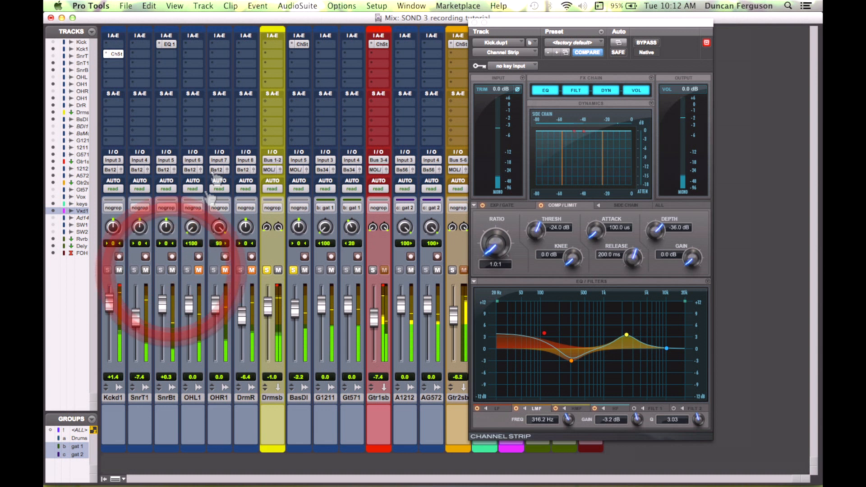
# Step: Insert a Channel Strip (mono) plug-in on the snare bottom track
pyautogui.click(165, 63)
pyautogui.moveTo(221, 72)
pyautogui.moveTo(289, 73)
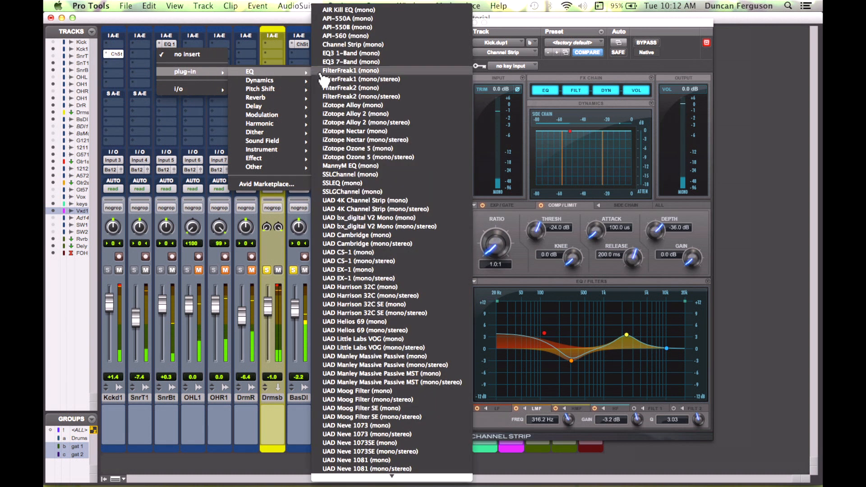
pyautogui.click(358, 44)
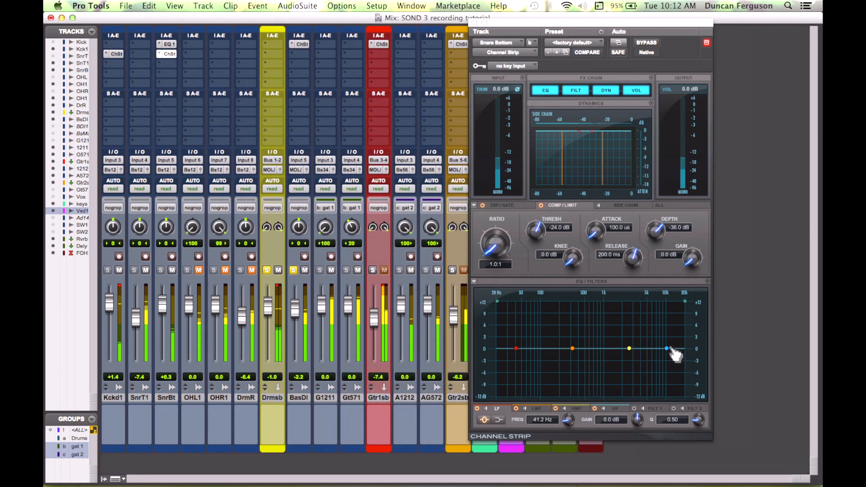
# Step: Add a high-shelf boost of about 3.7 dB at 2.4 kHz on the snare bottom EQ
pyautogui.moveTo(667, 348); pyautogui.dragTo(648, 332)
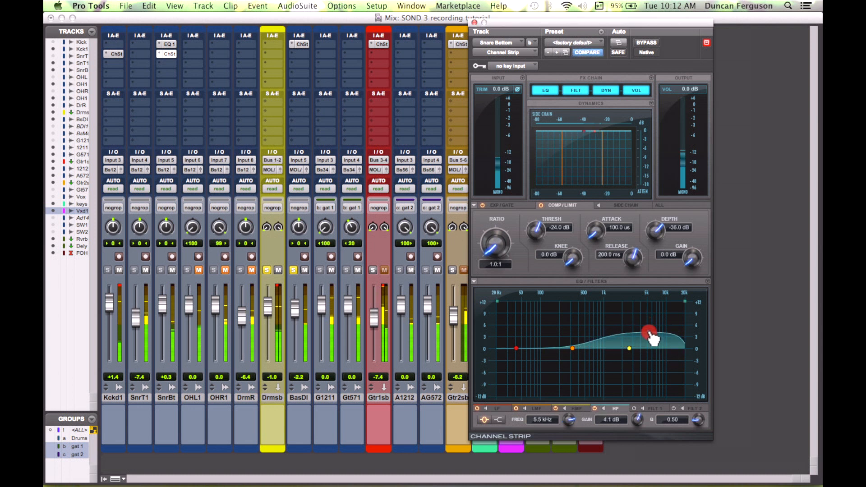
pyautogui.click(498, 419)
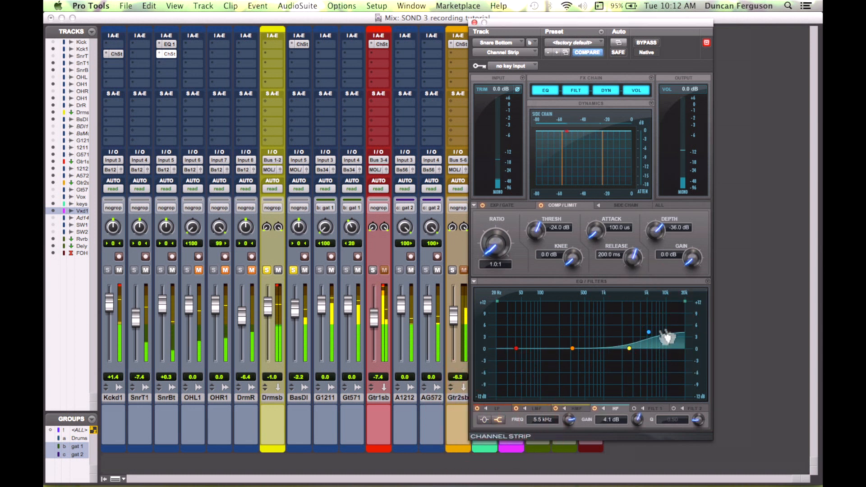
pyautogui.moveTo(653, 338); pyautogui.dragTo(630, 340)
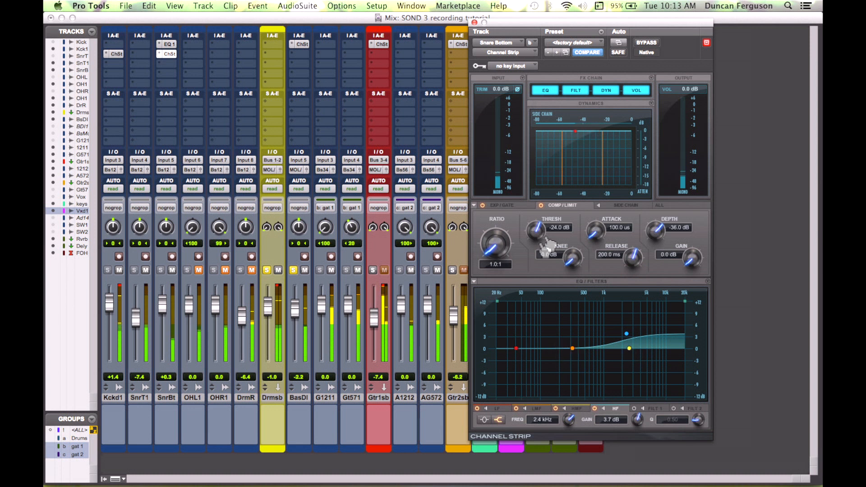
# Step: Enable the snare bottom high-pass filter and set it to about 383 Hz
pyautogui.click(659, 409)
pyautogui.click(634, 409)
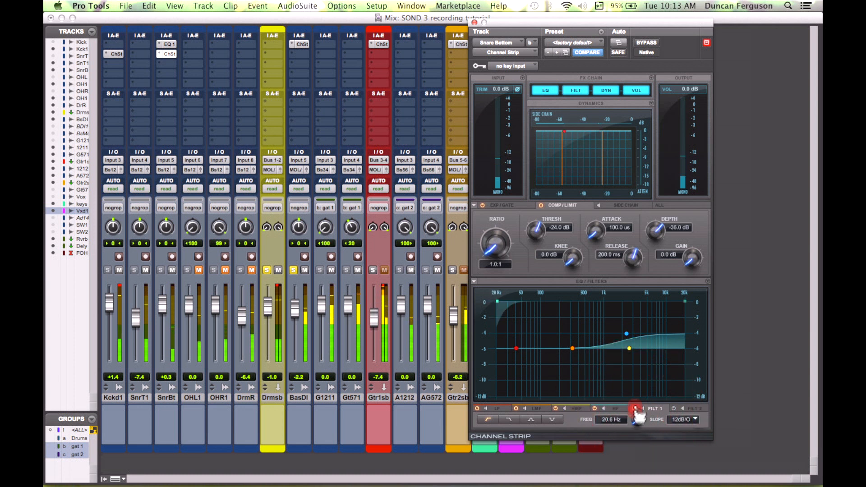
pyautogui.moveTo(638, 417); pyautogui.dragTo(639, 386)
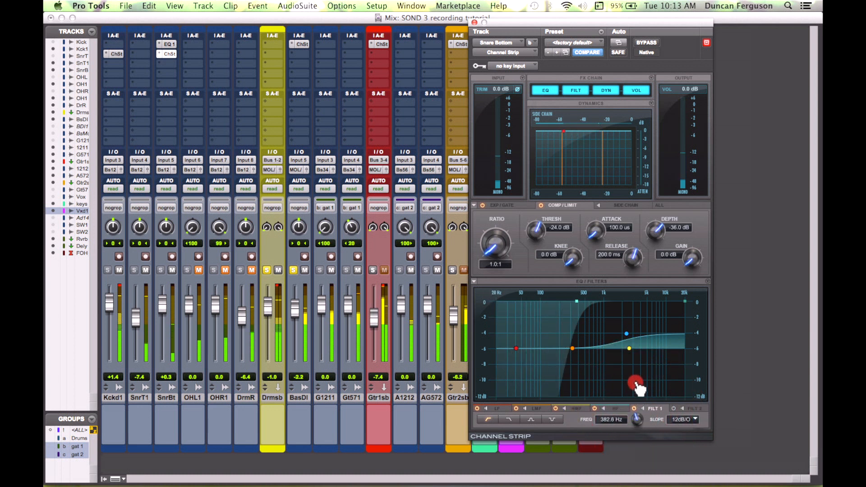
# Step: Copy the snare bottom Channel Strip to the snare top track and cut about 2.9 dB at 597 Hz with Q 3.71
pyautogui.moveTo(175, 60); pyautogui.dragTo(146, 61)
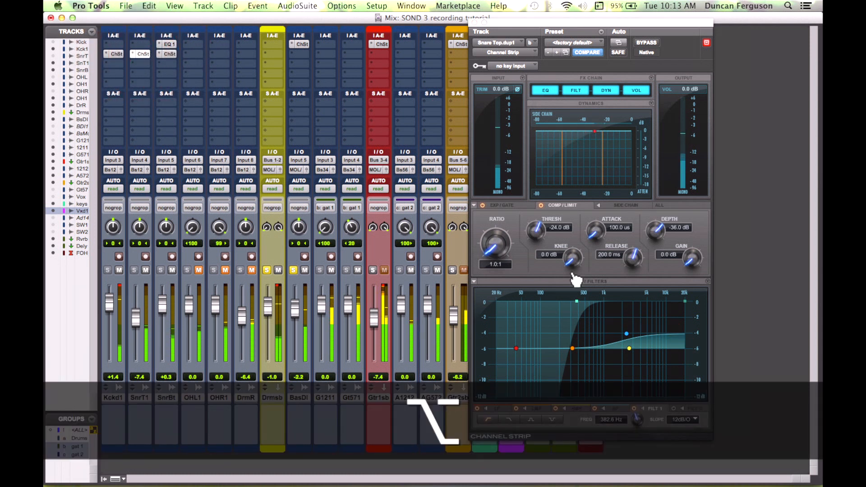
pyautogui.moveTo(627, 335); pyautogui.dragTo(589, 361)
pyautogui.moveTo(700, 425); pyautogui.dragTo(697, 396)
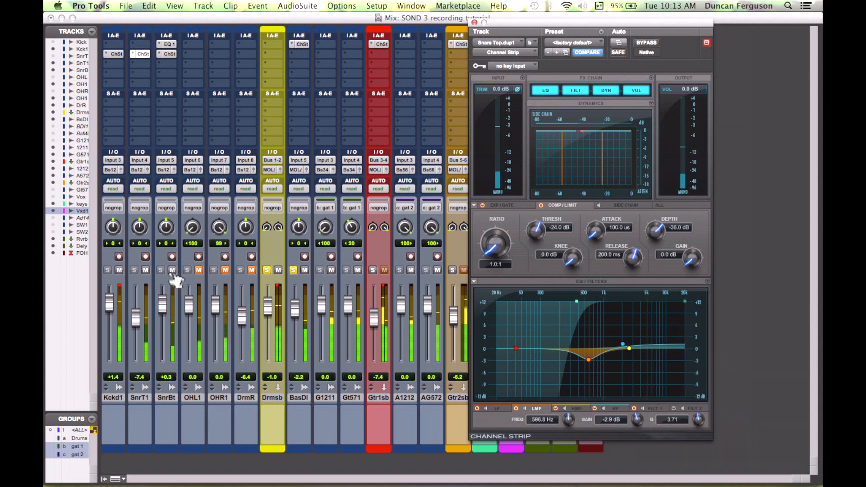
# Step: Isolate the overheads: unmute both overhead tracks, mute the kick and both snares, and unsolo the bass
pyautogui.click(199, 270)
pyautogui.click(225, 270)
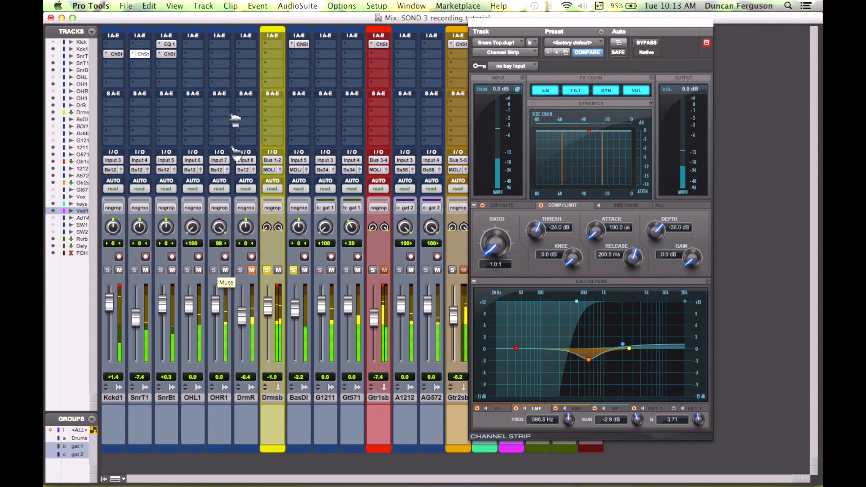
pyautogui.click(146, 270)
pyautogui.click(118, 270)
pyautogui.click(293, 270)
pyautogui.click(172, 270)
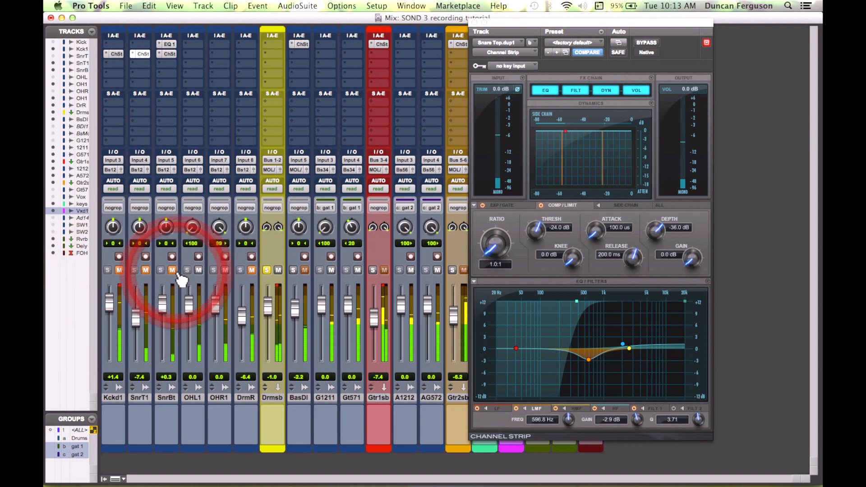
# Step: Insert a Channel Strip (mono) plug-in on the left overhead track
pyautogui.click(191, 58)
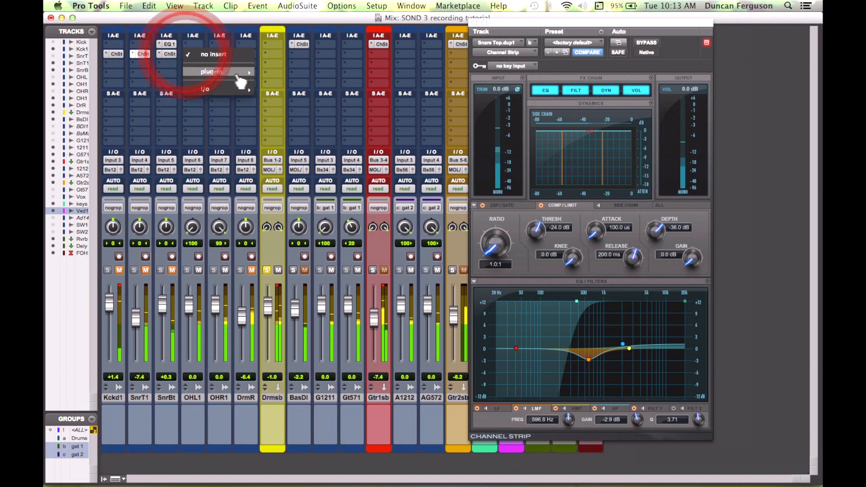
pyautogui.click(221, 17)
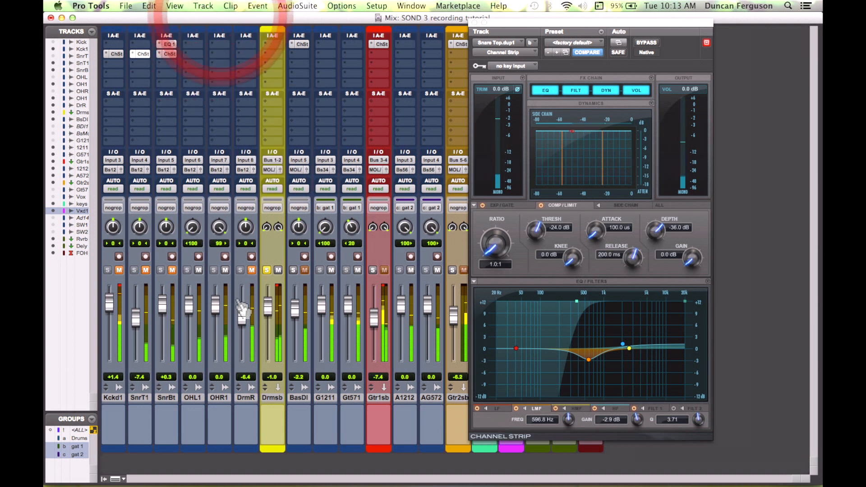
pyautogui.click(190, 58)
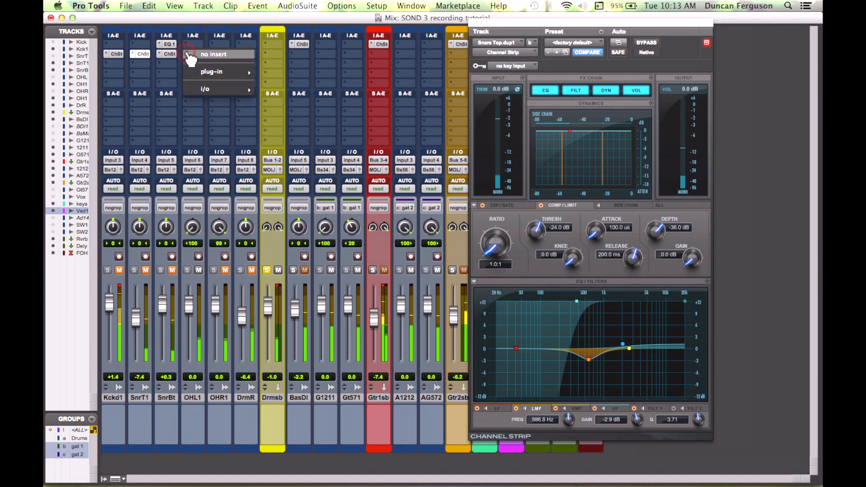
pyautogui.moveTo(223, 71)
pyautogui.moveTo(309, 81)
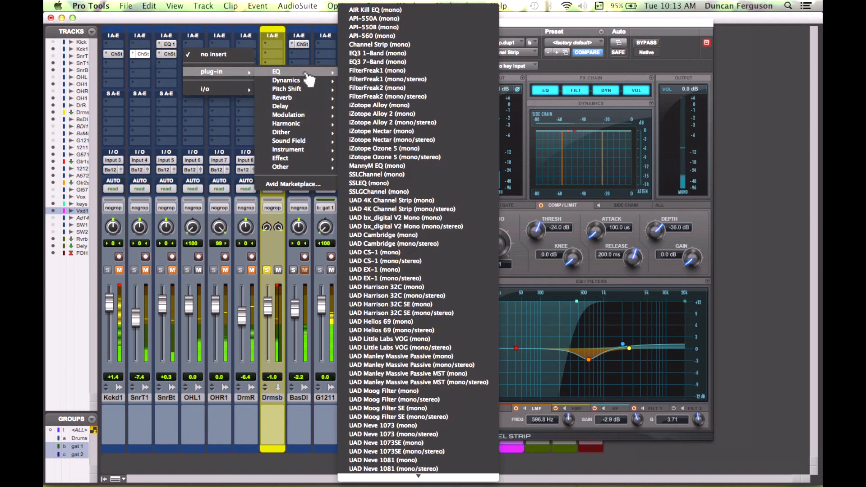
pyautogui.click(404, 45)
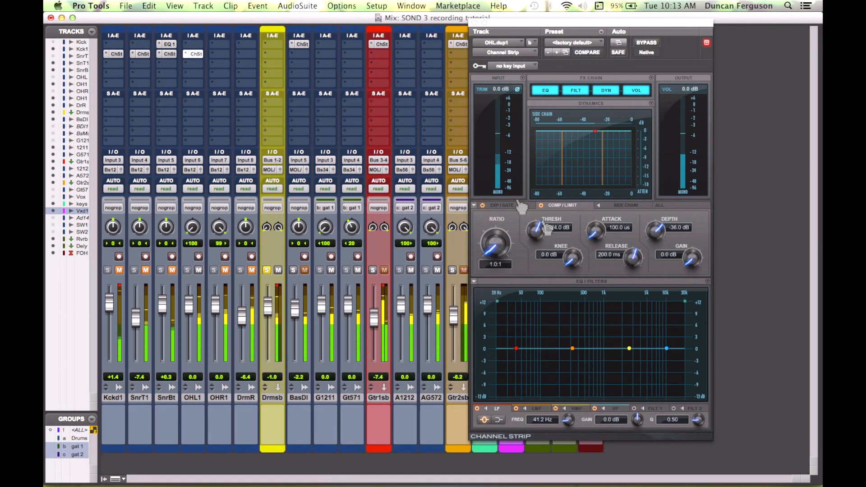
# Step: Cut about 2.8 dB at 821 Hz with a Q of 7.02 on the left overhead EQ
pyautogui.moveTo(630, 350); pyautogui.dragTo(597, 359)
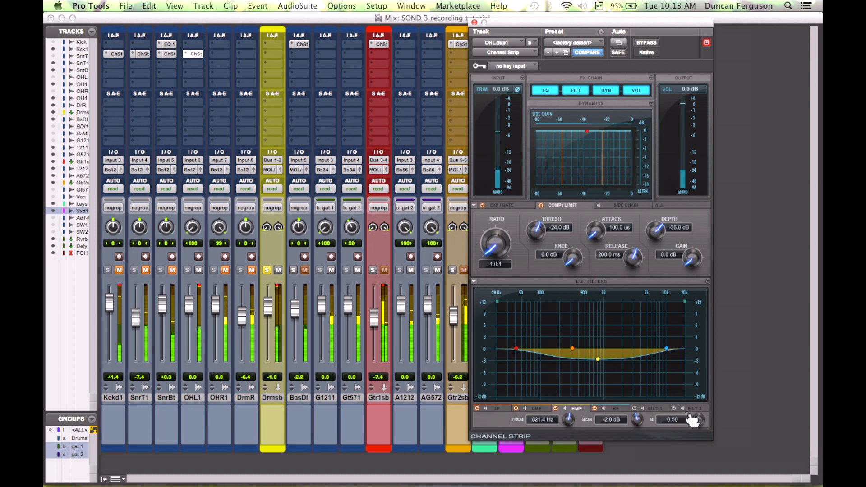
pyautogui.moveTo(699, 422); pyautogui.dragTo(701, 392)
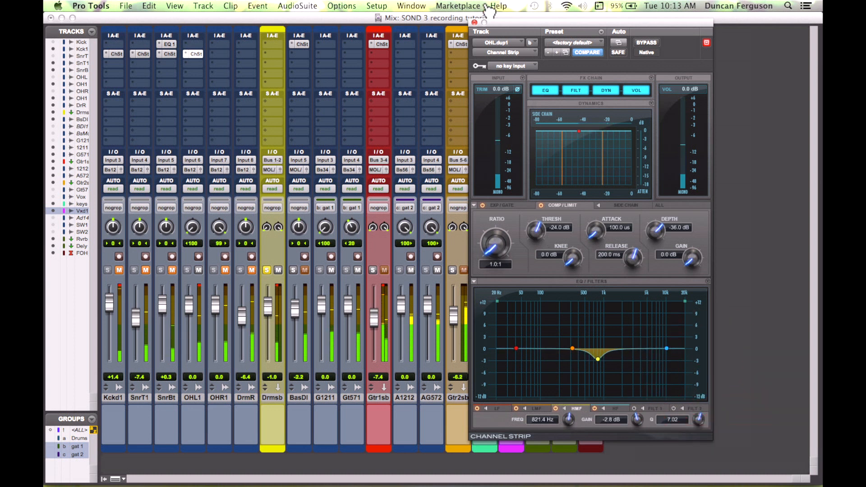
# Step: Replace the left overhead's Channel Strip with an EQ3 1-Band (mono) plug-in
pyautogui.click(185, 55)
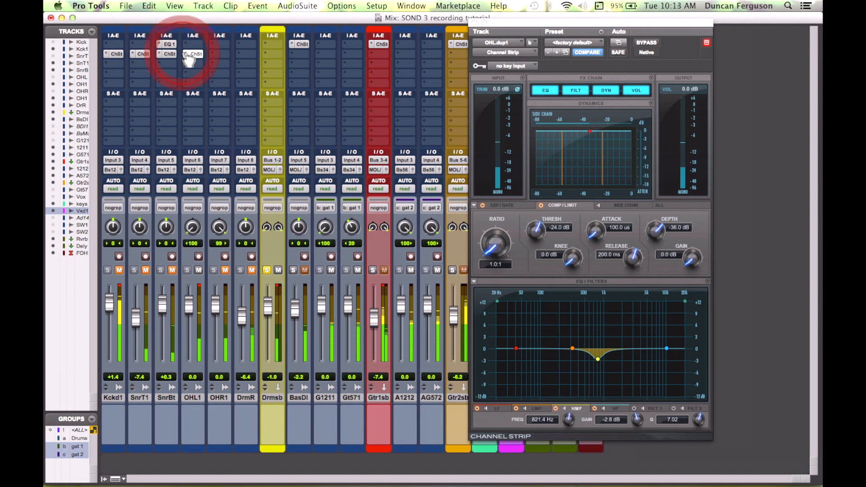
pyautogui.moveTo(297, 55)
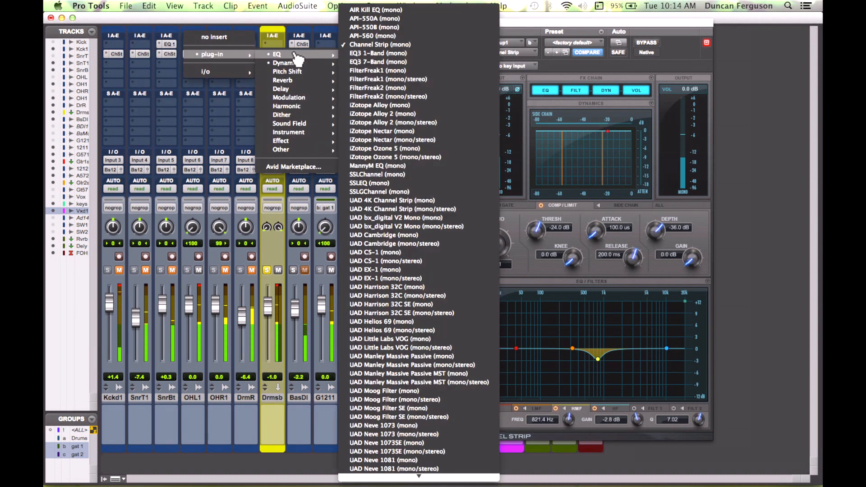
pyautogui.click(387, 54)
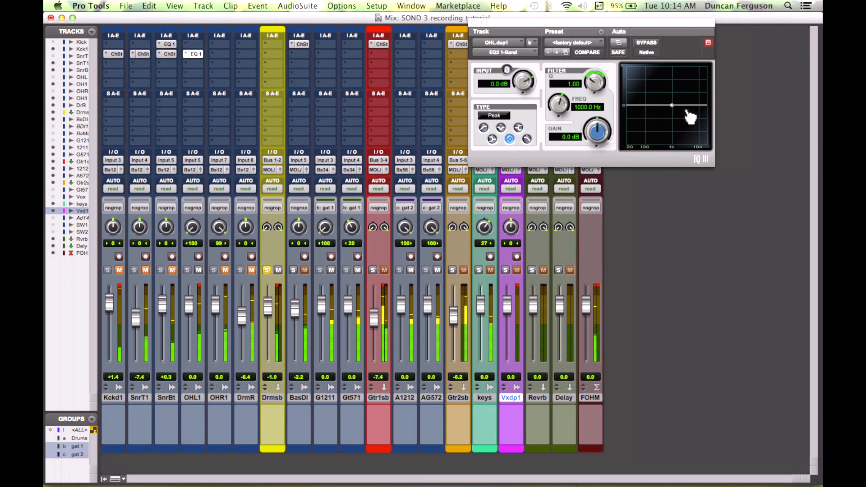
# Step: Set the overhead EQ3 to a peak cut of about 8 dB at 538 Hz with a Q of 1.50
pyautogui.moveTo(673, 105)
pyautogui.mouseDown()
pyautogui.moveTo(667, 83)
pyautogui.moveTo(666, 120)
pyautogui.mouseUp()
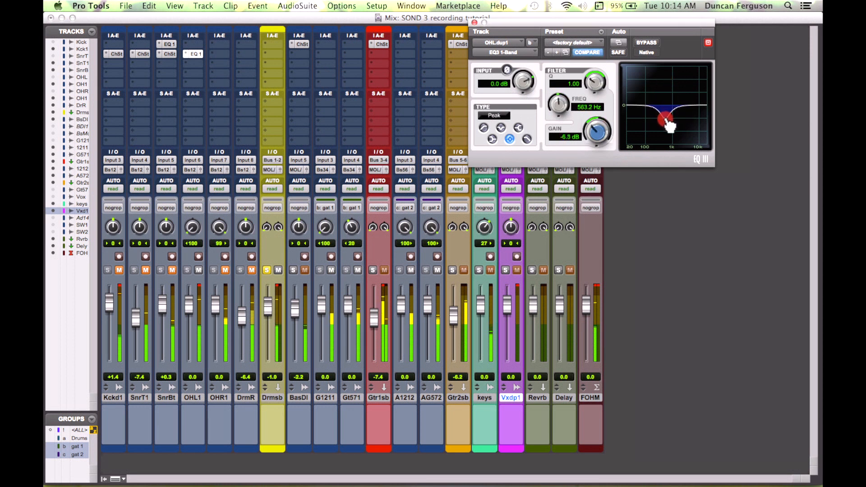
pyautogui.moveTo(668, 125)
pyautogui.mouseDown()
pyautogui.moveTo(667, 89)
pyautogui.moveTo(669, 129)
pyautogui.mouseUp()
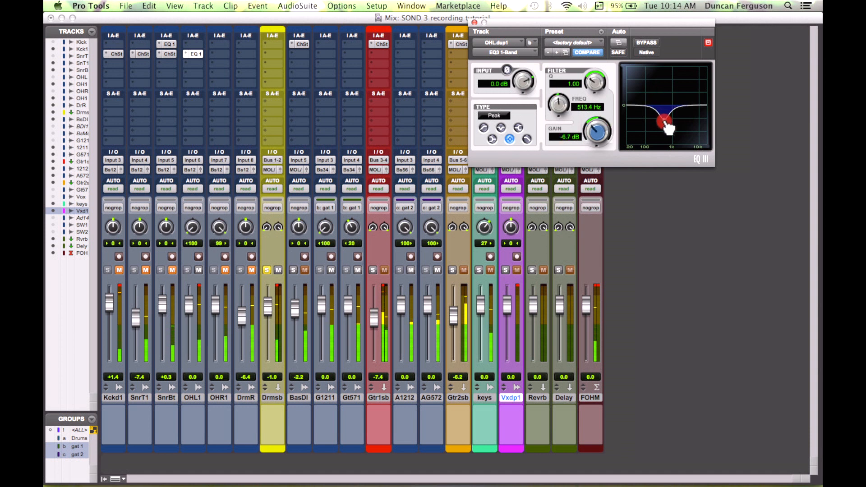
pyautogui.moveTo(595, 82); pyautogui.dragTo(599, 69)
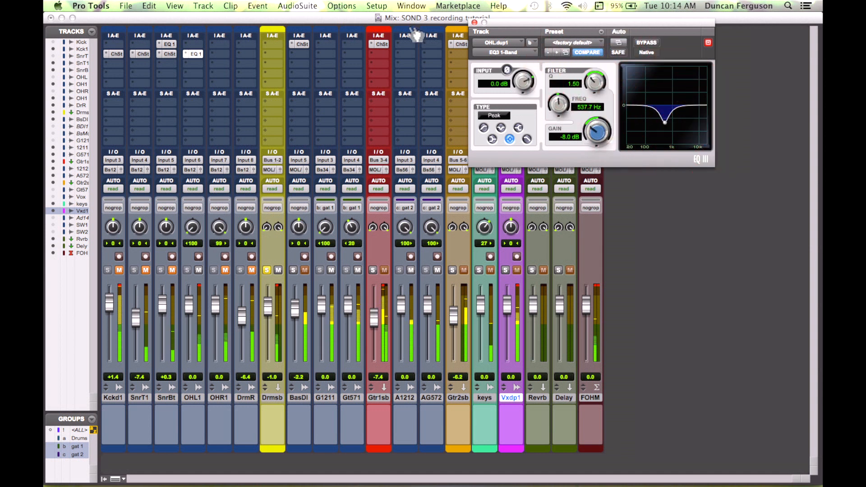
# Step: Move the Channel Strip inserts on the kick and both snare tracks down one insert slot
pyautogui.moveTo(169, 55)
pyautogui.mouseDown()
pyautogui.moveTo(169, 63)
pyautogui.moveTo(118, 64)
pyautogui.mouseUp()
pyautogui.click(143, 54)
pyautogui.click(119, 57)
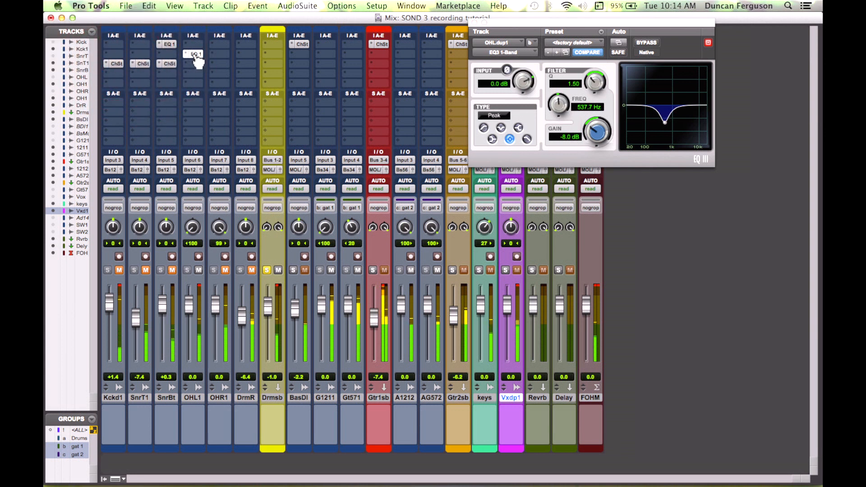
# Step: Copy the EQ3 1-Band insert to the right overhead, both snare tracks and the guitar submix
pyautogui.press('alt')
pyautogui.moveTo(226, 59); pyautogui.dragTo(154, 60)
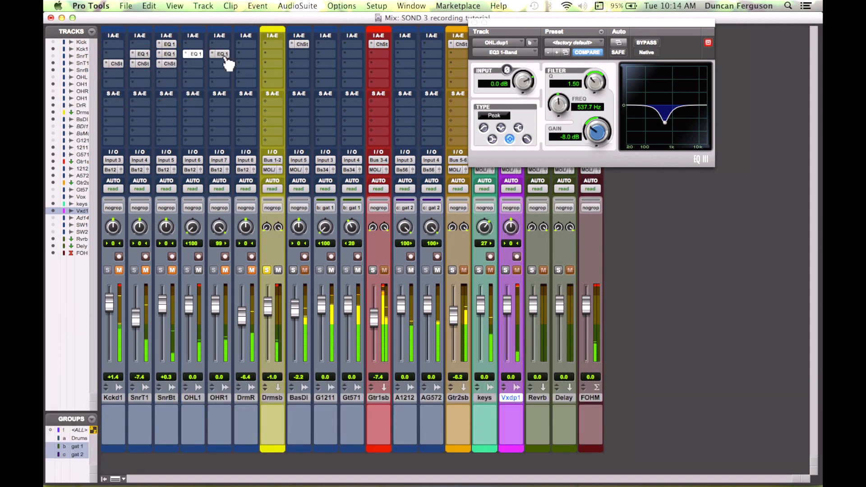
pyautogui.moveTo(226, 59); pyautogui.dragTo(469, 57)
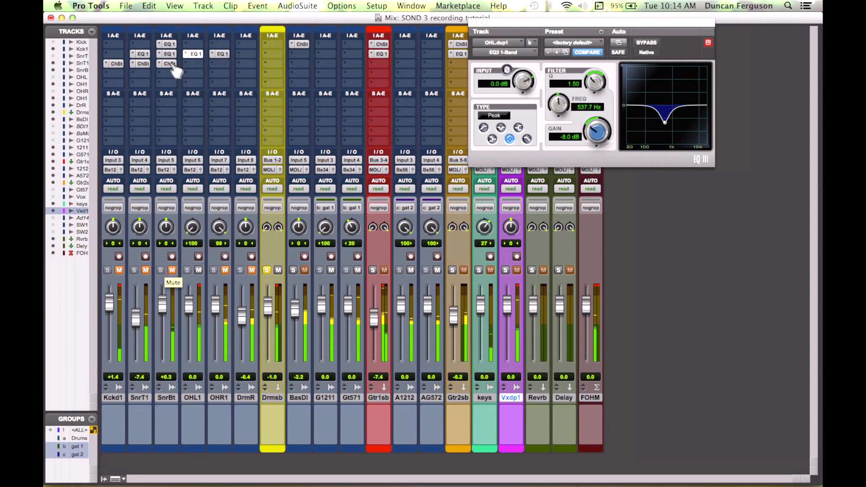
# Step: Unmute the snare bottom, snare top and kick tracks
pyautogui.click(225, 270)
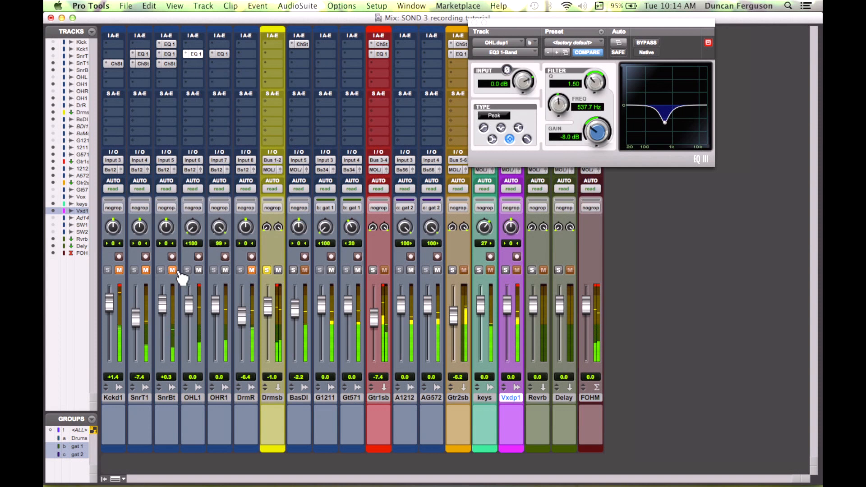
pyautogui.click(145, 270)
pyautogui.click(119, 270)
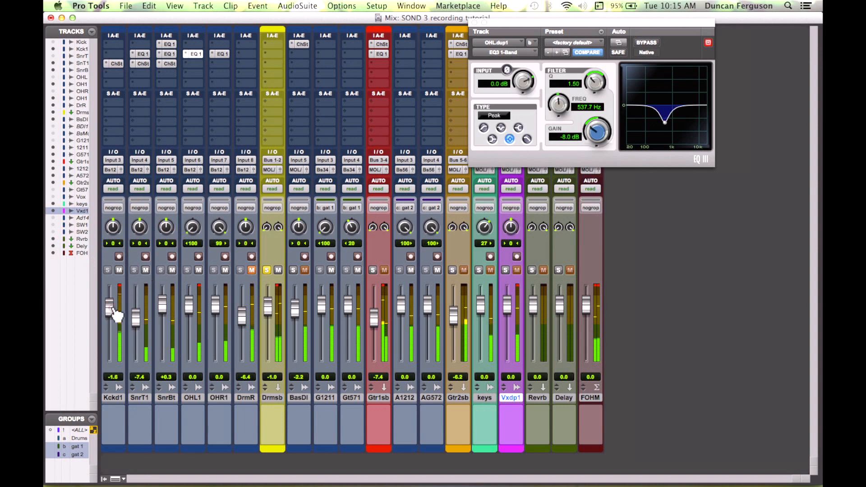
# Step: Mute the kick, both snare, both overhead and drum room tracks
pyautogui.moveTo(214, 272); pyautogui.dragTo(119, 270)
pyautogui.click(251, 271)
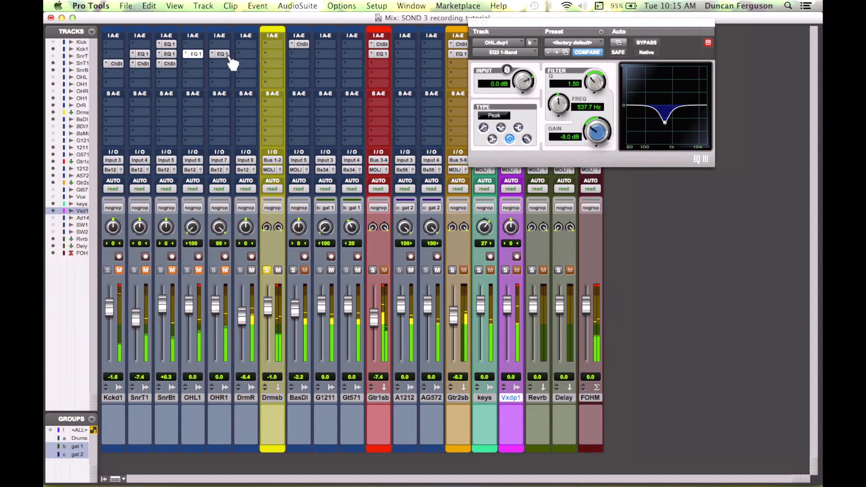
# Step: Copy the overhead EQ3 1-Band insert onto the drum room track and open it
pyautogui.moveTo(224, 54); pyautogui.dragTo(251, 58)
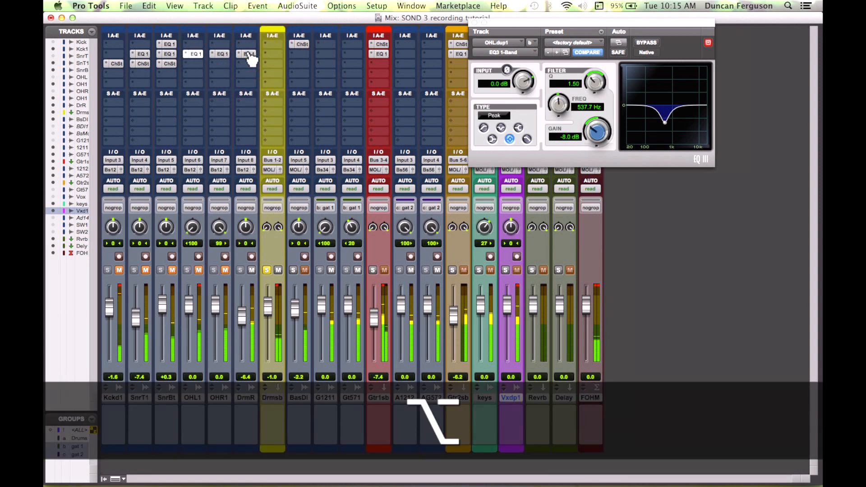
pyautogui.click(252, 55)
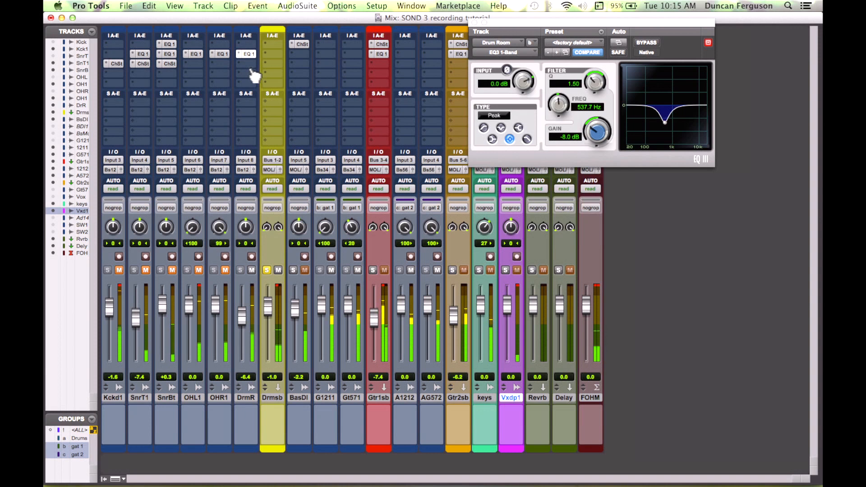
# Step: Insert a mono Channel Strip plug-in in the drum room track's third insert slot
pyautogui.click(241, 65)
pyautogui.moveTo(277, 82)
pyautogui.moveTo(343, 82)
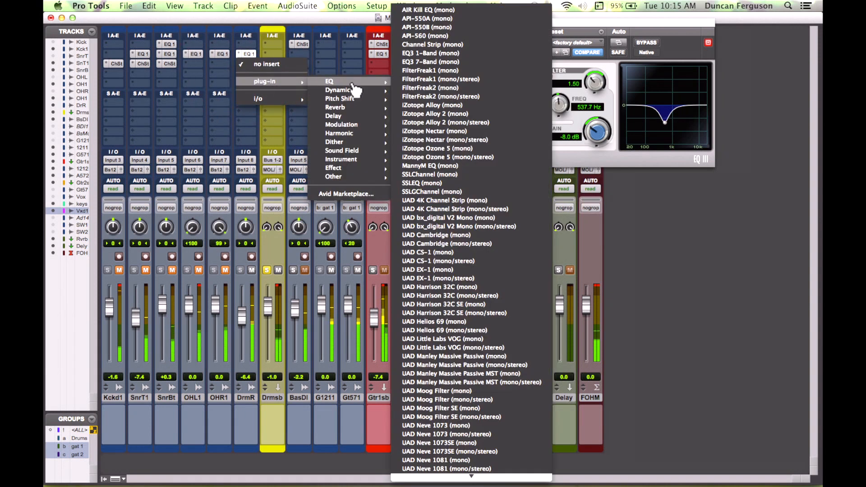
pyautogui.click(433, 44)
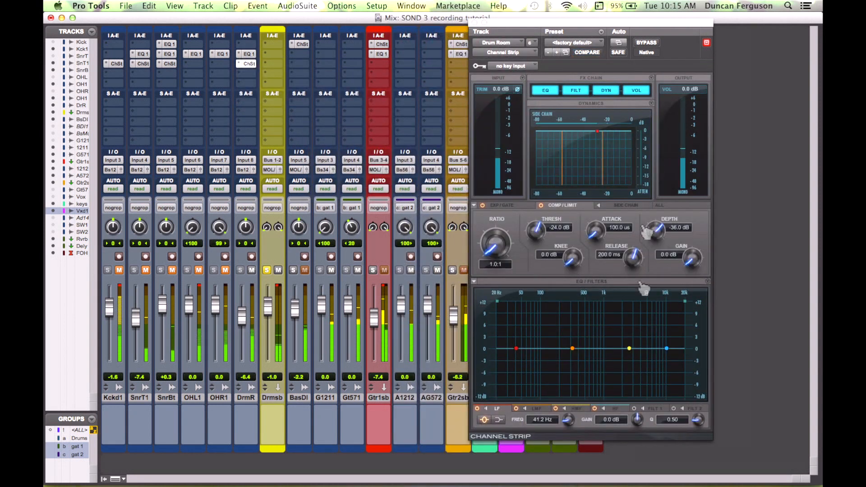
# Step: Shape the drum room Channel Strip high band into a shelf boost of about 2.9 dB at 2.2 kHz
pyautogui.moveTo(669, 350); pyautogui.dragTo(649, 331)
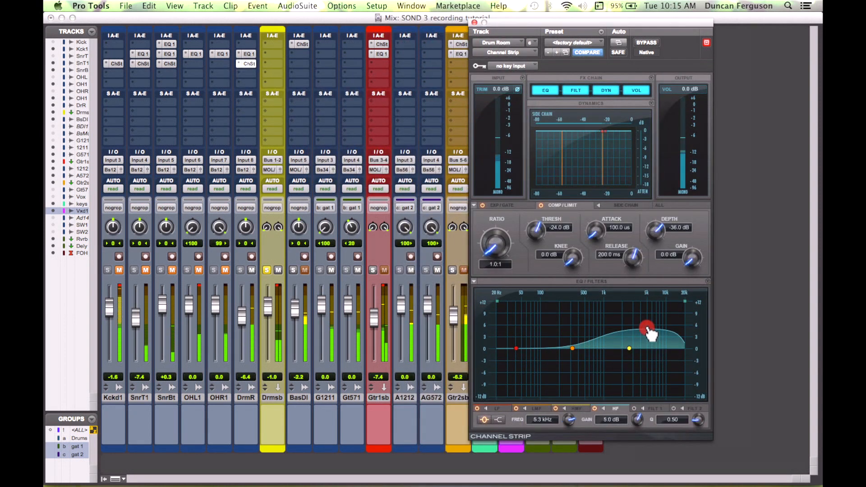
pyautogui.click(499, 420)
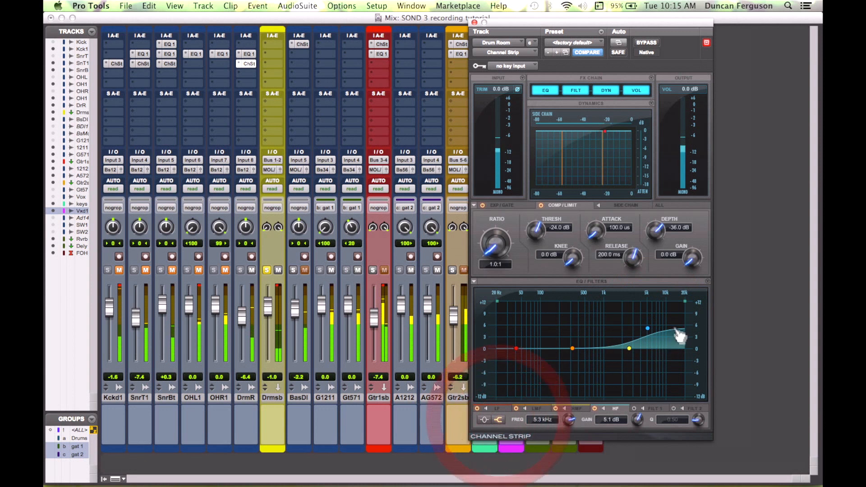
pyautogui.moveTo(647, 329); pyautogui.dragTo(629, 345)
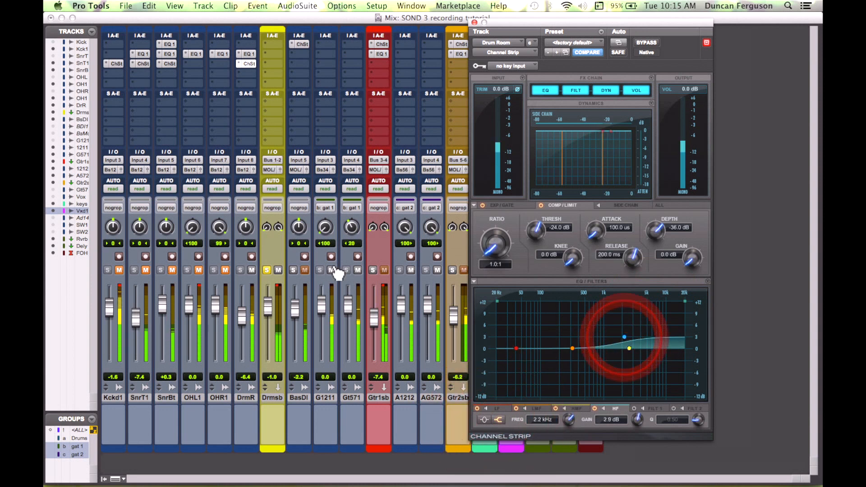
# Step: Unsolo the drum submix and close the Channel Strip window
pyautogui.click(266, 270)
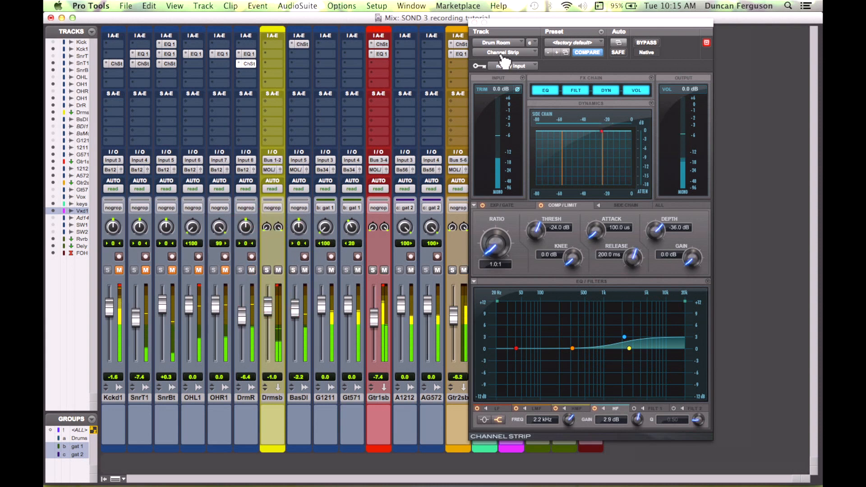
pyautogui.click(475, 23)
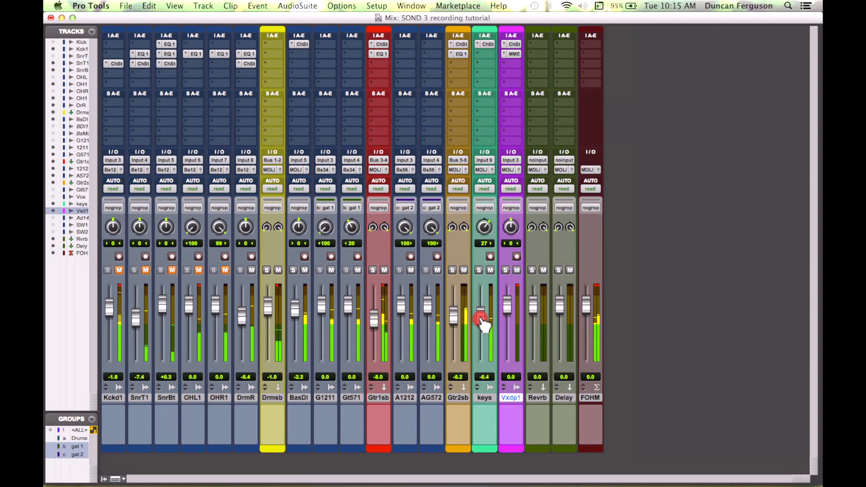
# Step: Set the guitar submix fader to about -9.5 dB and the vocal fader to about -1.0 dB
pyautogui.click(453, 318)
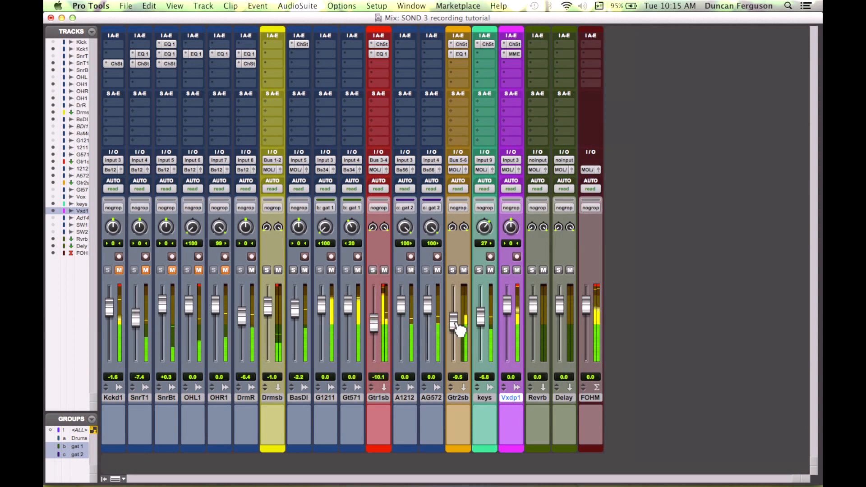
pyautogui.click(509, 310)
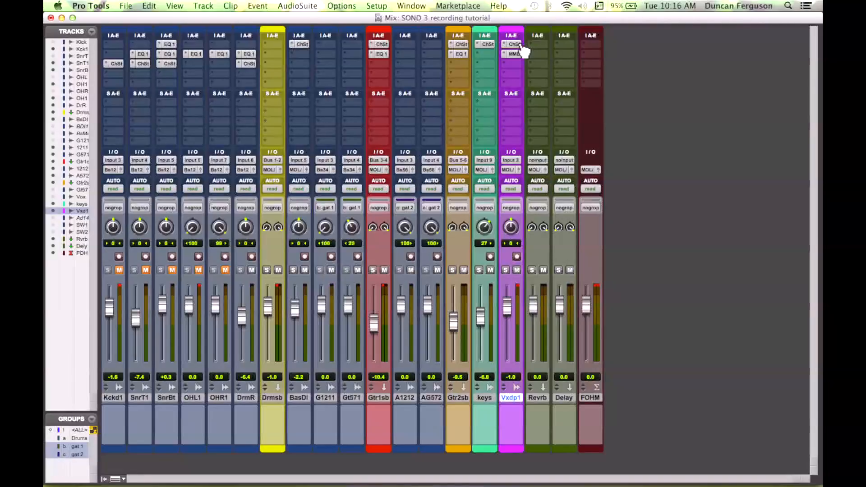
# Step: Open the vocal track's Channel Strip, reposition its window and solo the vocal track
pyautogui.click(519, 45)
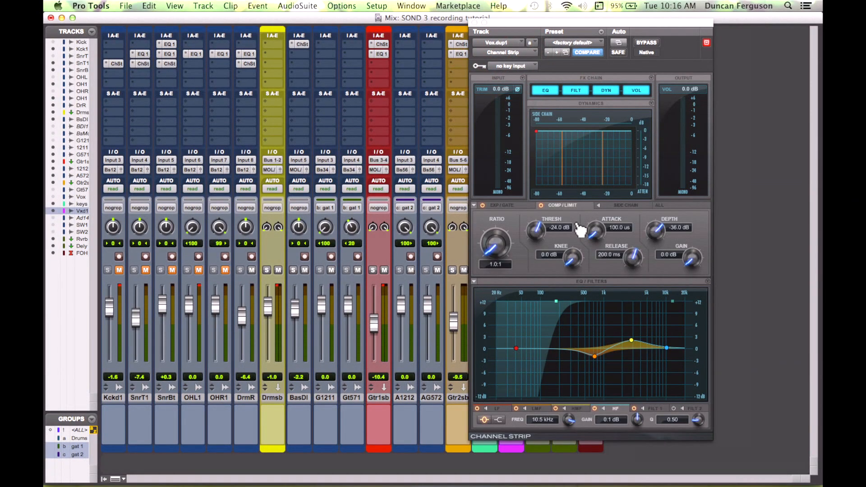
pyautogui.moveTo(526, 21); pyautogui.dragTo(593, 25)
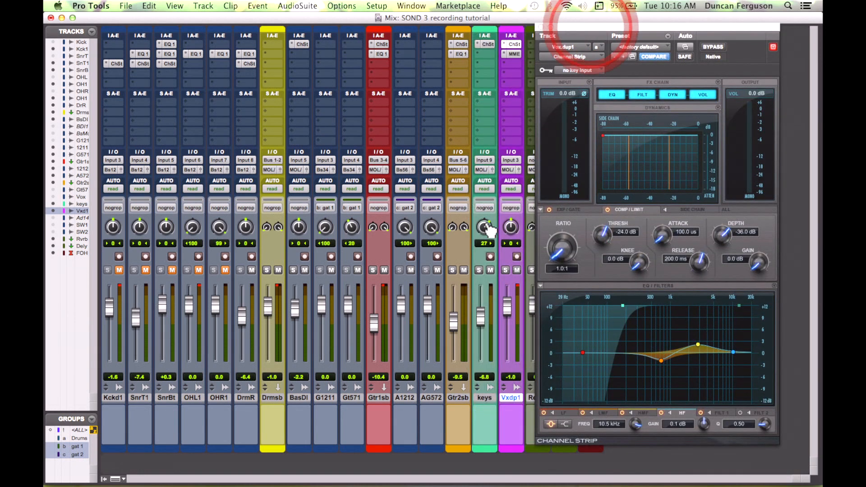
pyautogui.click(505, 270)
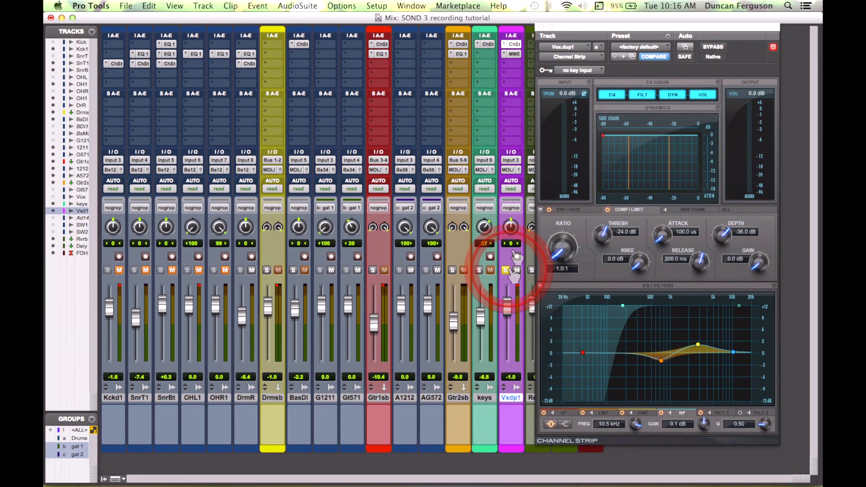
pyautogui.moveTo(639, 32)
pyautogui.mouseDown()
pyautogui.moveTo(356, 31)
pyautogui.moveTo(672, 31)
pyautogui.moveTo(644, 31)
pyautogui.mouseUp()
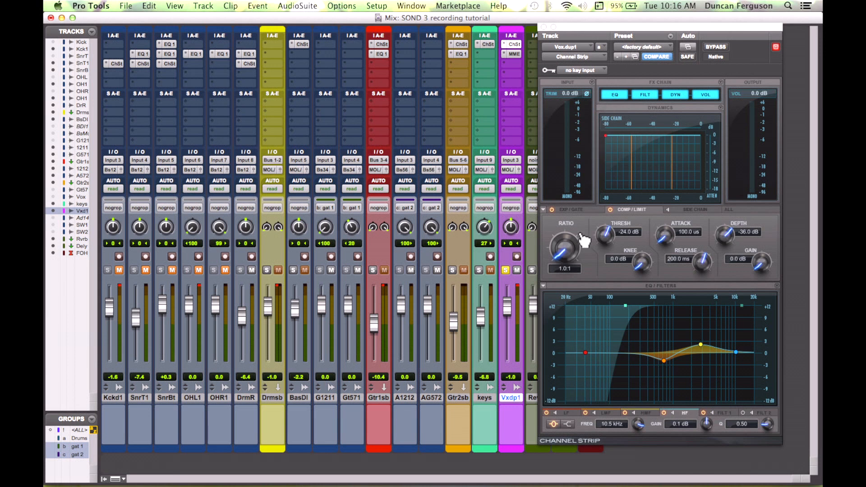
# Step: Set the vocal compressor to ratio 3.0:1, threshold -21.7 dB, attack 1.6 ms, knee 8.0 dB, release 178.3 ms, gain 5.9 dB
pyautogui.moveTo(574, 255); pyautogui.dragTo(569, 227)
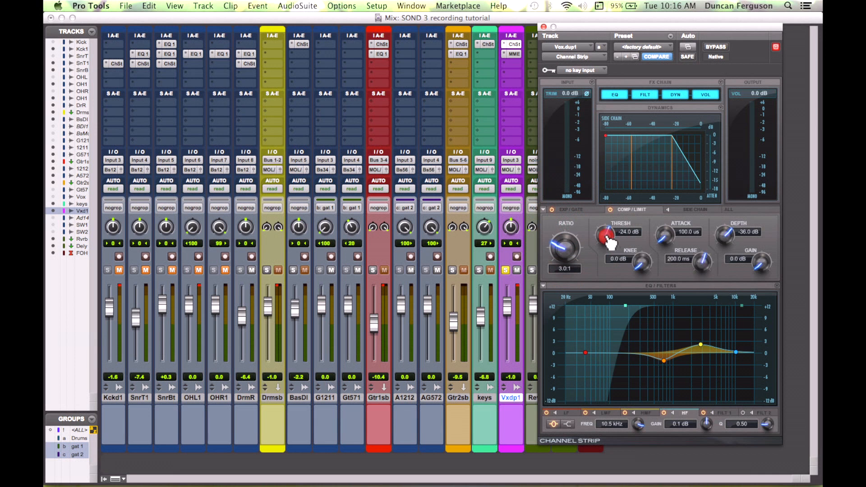
pyautogui.moveTo(608, 238)
pyautogui.mouseDown()
pyautogui.moveTo(608, 266)
pyautogui.moveTo(599, 249)
pyautogui.mouseUp()
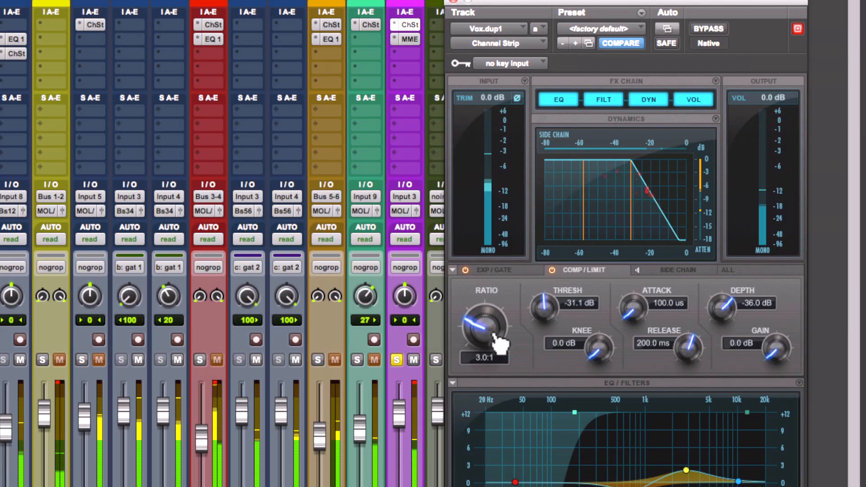
pyautogui.moveTo(632, 307); pyautogui.dragTo(637, 263)
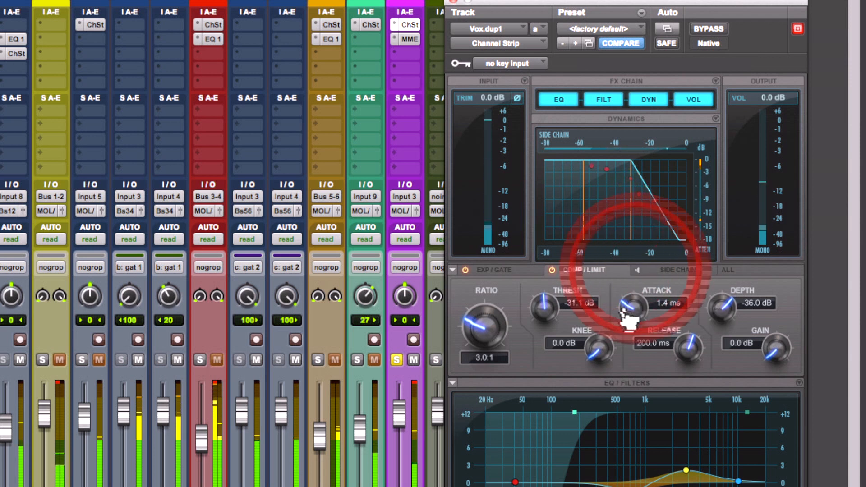
pyautogui.moveTo(600, 348); pyautogui.dragTo(598, 307)
pyautogui.moveTo(687, 349)
pyautogui.mouseDown()
pyautogui.moveTo(690, 371)
pyautogui.moveTo(684, 363)
pyautogui.mouseUp()
pyautogui.moveTo(632, 311); pyautogui.dragTo(638, 303)
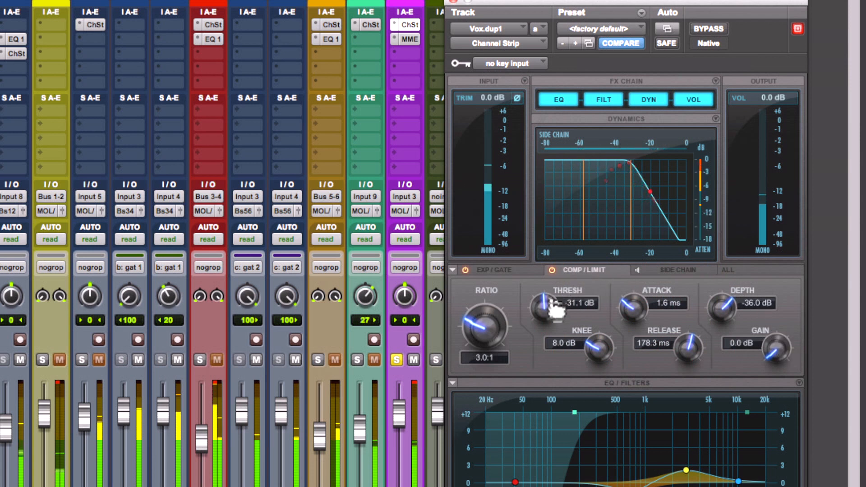
pyautogui.moveTo(546, 316)
pyautogui.mouseDown()
pyautogui.moveTo(547, 329)
pyautogui.moveTo(546, 317)
pyautogui.mouseUp()
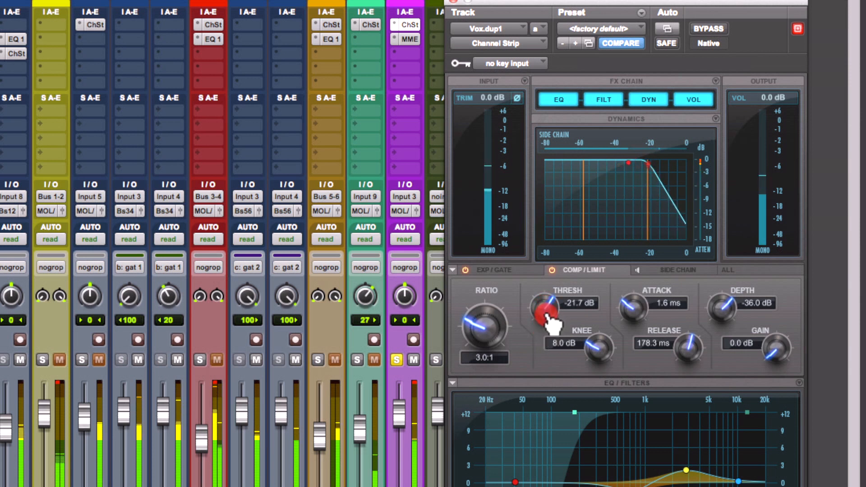
pyautogui.moveTo(773, 354); pyautogui.dragTo(779, 309)
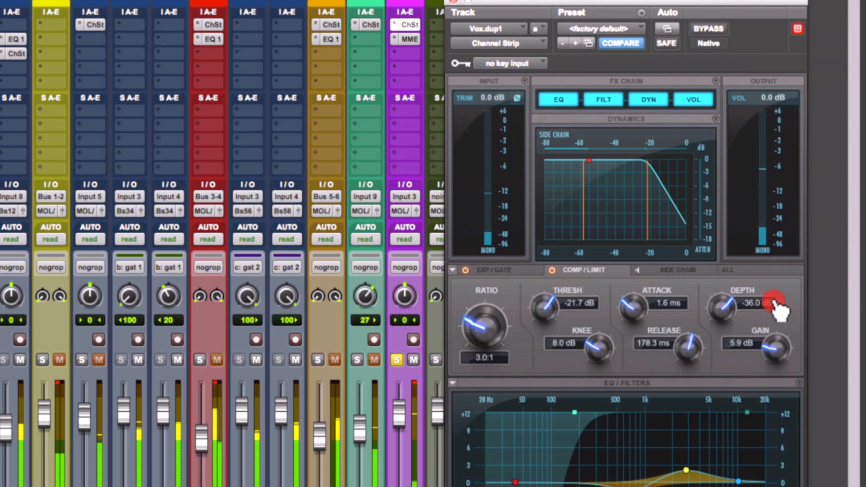
# Step: Toggle the vocal solo and pull the vocal fader down to about -2.8 dB
pyautogui.click(397, 359)
pyautogui.click(397, 359)
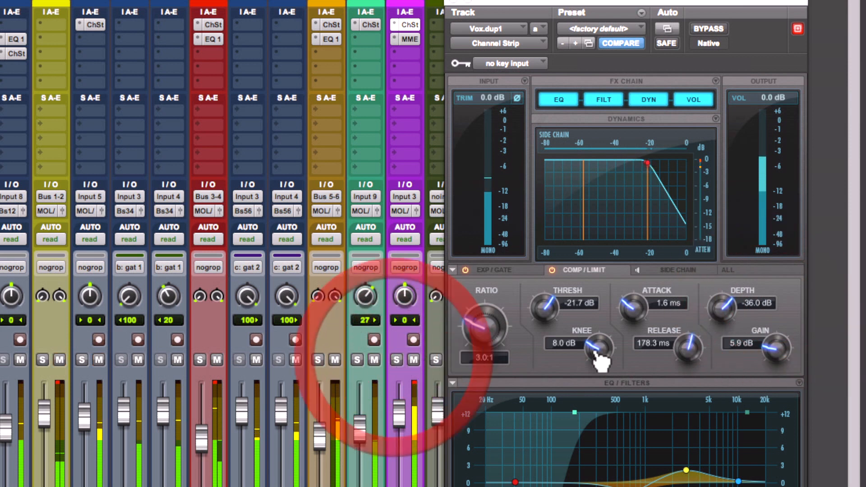
pyautogui.click(781, 350)
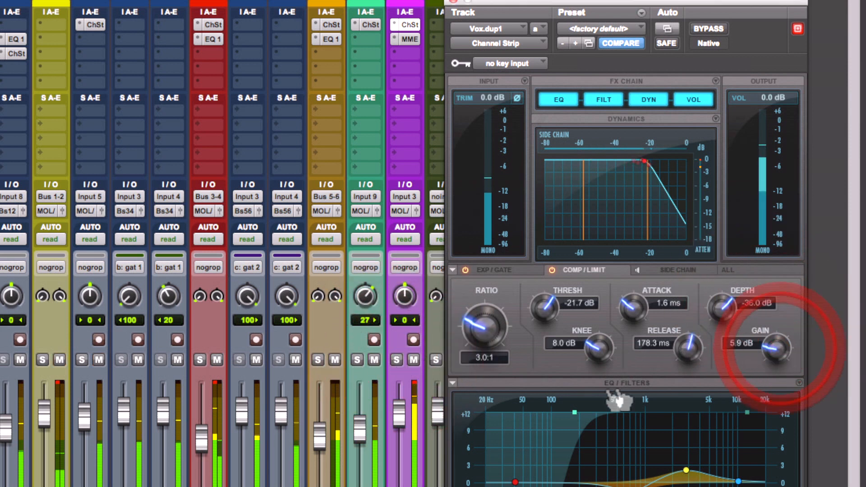
pyautogui.moveTo(405, 419); pyautogui.dragTo(405, 424)
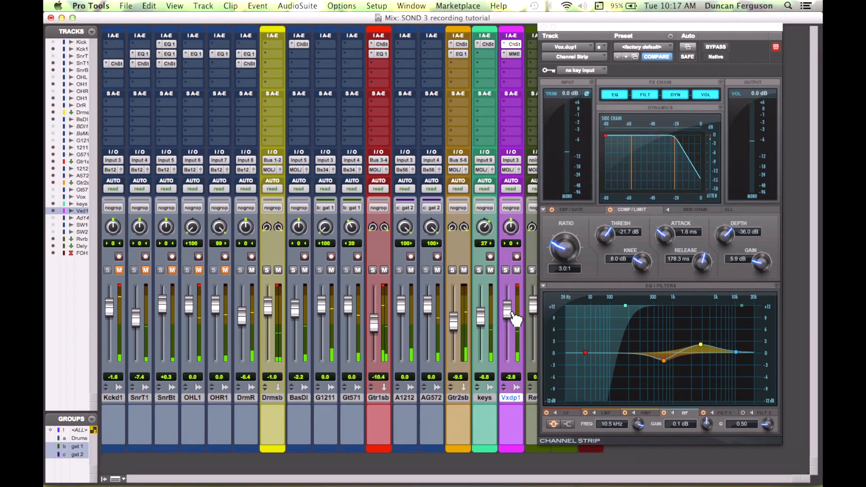
pyautogui.moveTo(512, 315); pyautogui.dragTo(513, 321)
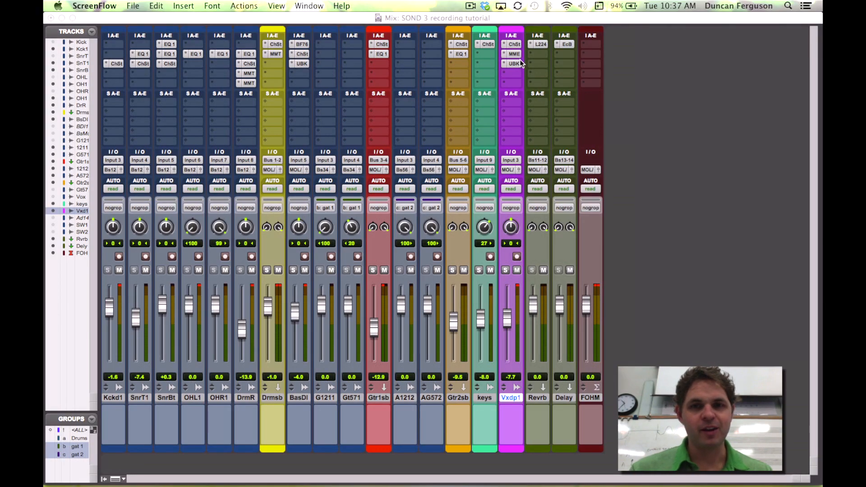
# Step: Solo the vocal and open its Channel Strip, Manny Marroquin EQ and UBK-1 plug-ins to review them
pyautogui.click(515, 45)
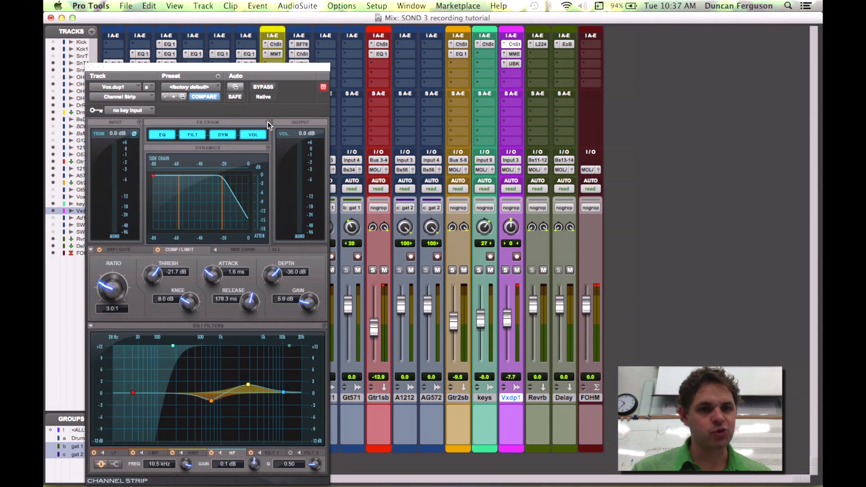
pyautogui.click(506, 270)
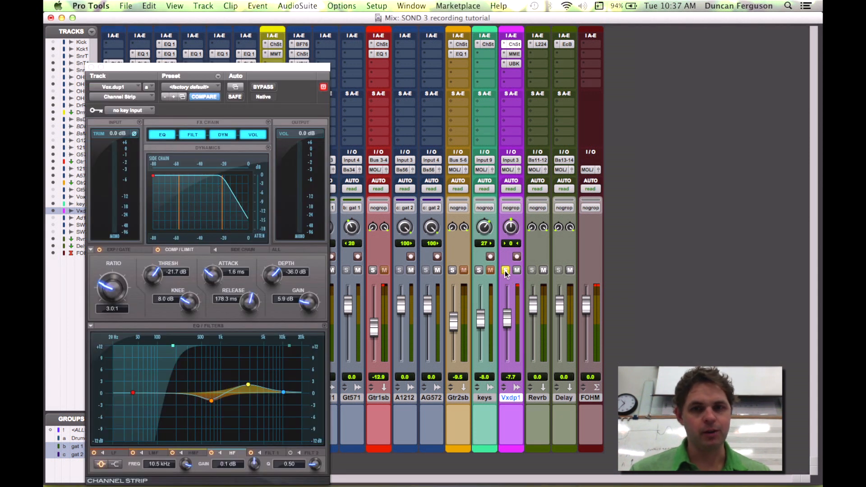
pyautogui.click(515, 54)
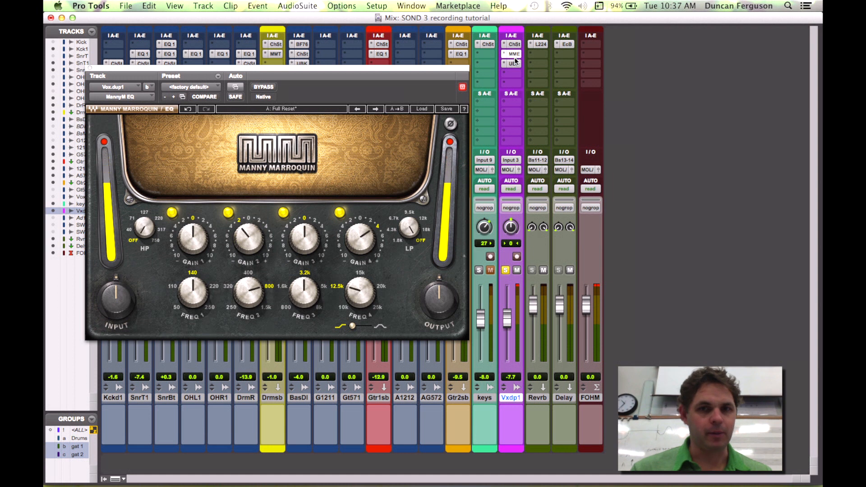
pyautogui.click(514, 62)
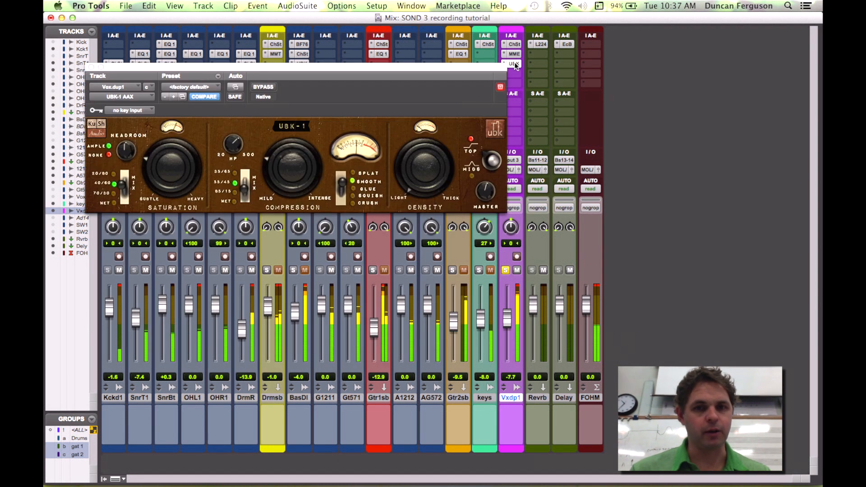
# Step: Compare the vocal UBK-1 by bypassing and re-enabling it, close its window and unsolo the vocal
pyautogui.click(262, 87)
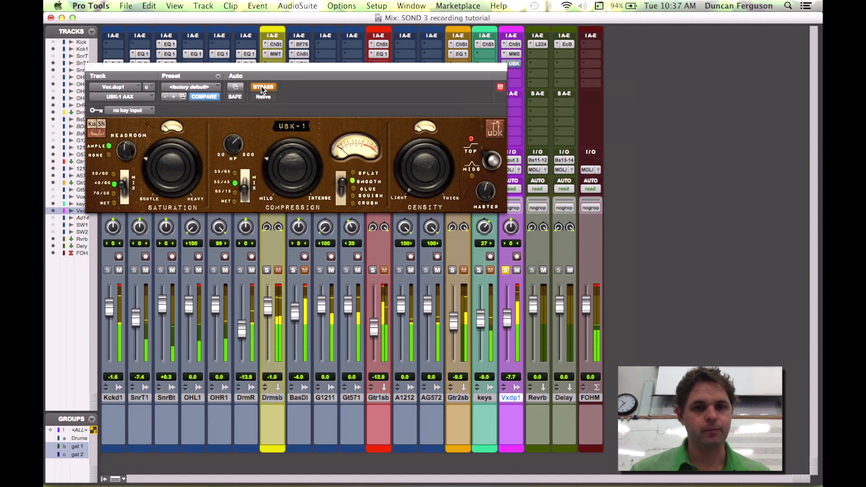
pyautogui.click(261, 87)
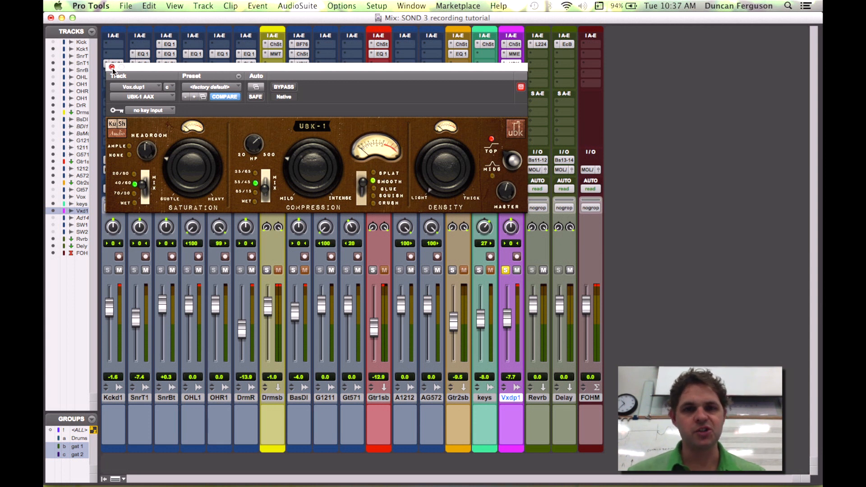
pyautogui.moveTo(132, 70); pyautogui.dragTo(176, 71)
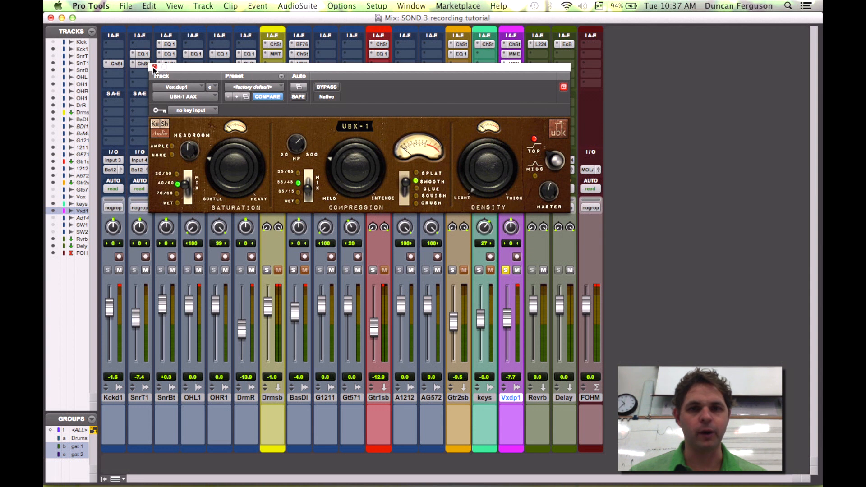
pyautogui.click(154, 68)
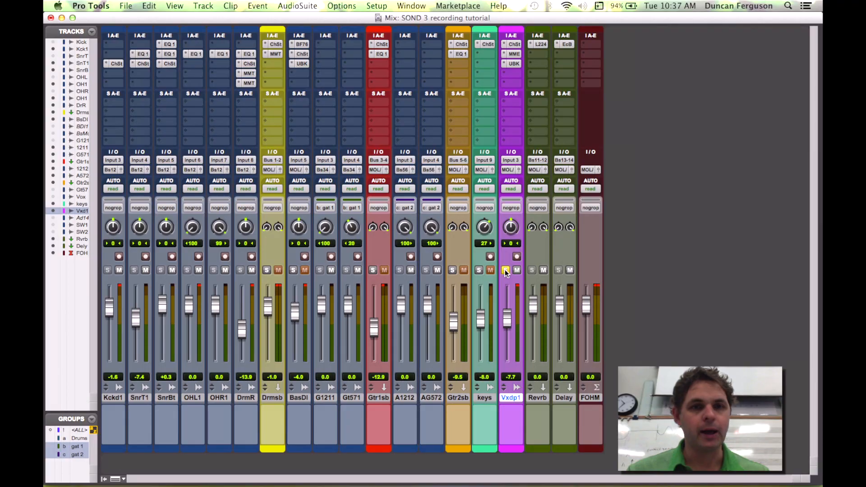
pyautogui.click(505, 269)
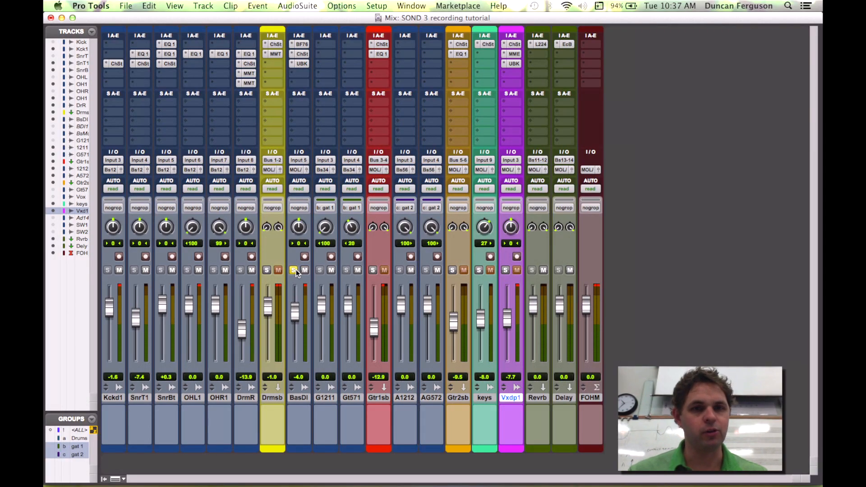
# Step: Start playback, open the bass DI's BF76 limiter and compare it by bypassing and re-enabling it
pyautogui.press('space')
pyautogui.click(304, 47)
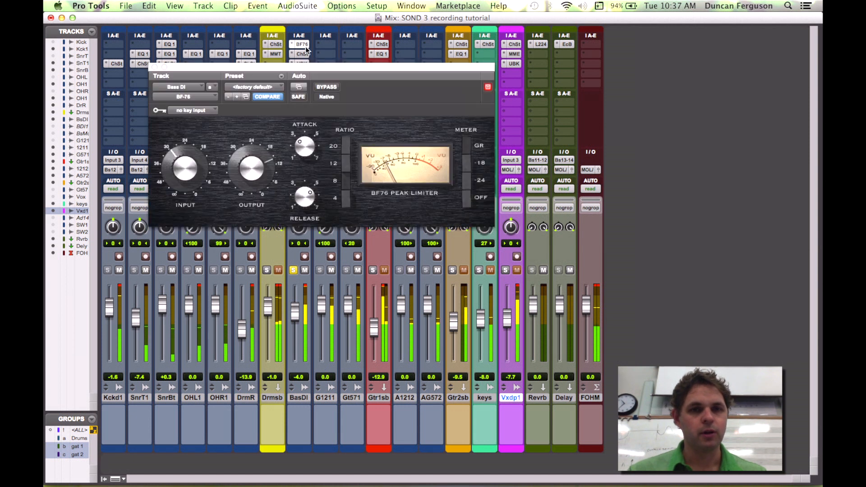
pyautogui.click(325, 87)
pyautogui.click(325, 87)
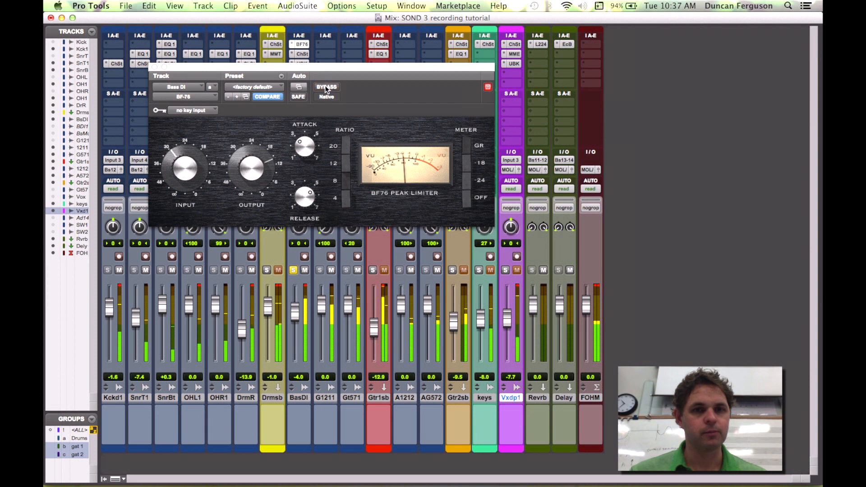
# Step: Open the bass DI's Channel Strip and UBK-1 plug-ins in turn to review their settings, then close the window
pyautogui.click(303, 54)
pyautogui.moveTo(318, 72); pyautogui.dragTo(210, 82)
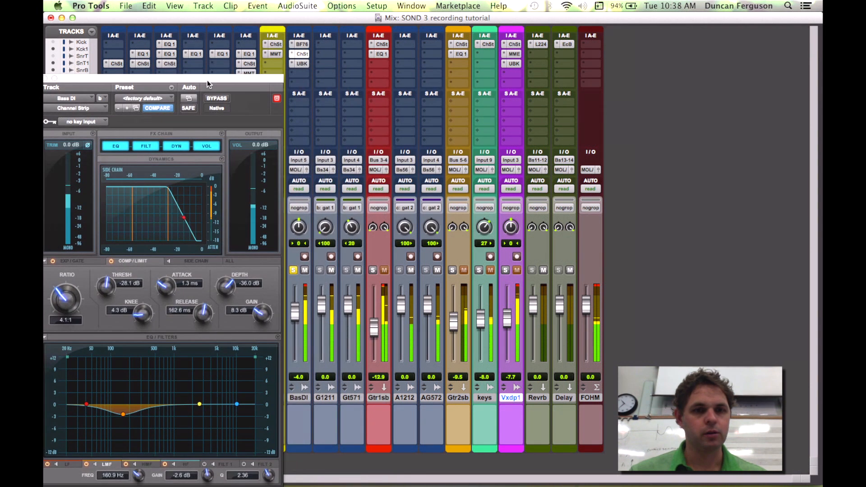
pyautogui.click(300, 63)
pyautogui.moveTo(272, 81); pyautogui.dragTo(374, 80)
pyautogui.keyDown('super'); pyautogui.click(302, 44); pyautogui.keyUp('super')
pyautogui.keyDown('super'); pyautogui.click(302, 54); pyautogui.keyUp('super')
pyautogui.keyDown('super'); pyautogui.click(301, 64); pyautogui.keyUp('super')
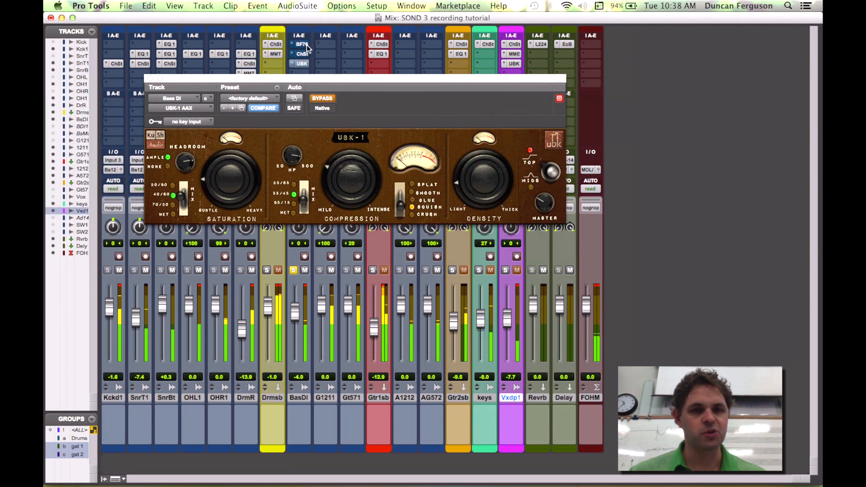
pyautogui.keyDown('super'); pyautogui.click(302, 44); pyautogui.keyUp('super')
pyautogui.keyDown('super'); pyautogui.click(302, 54); pyautogui.keyUp('super')
pyautogui.keyDown('super'); pyautogui.click(307, 63); pyautogui.keyUp('super')
pyautogui.click(150, 78)
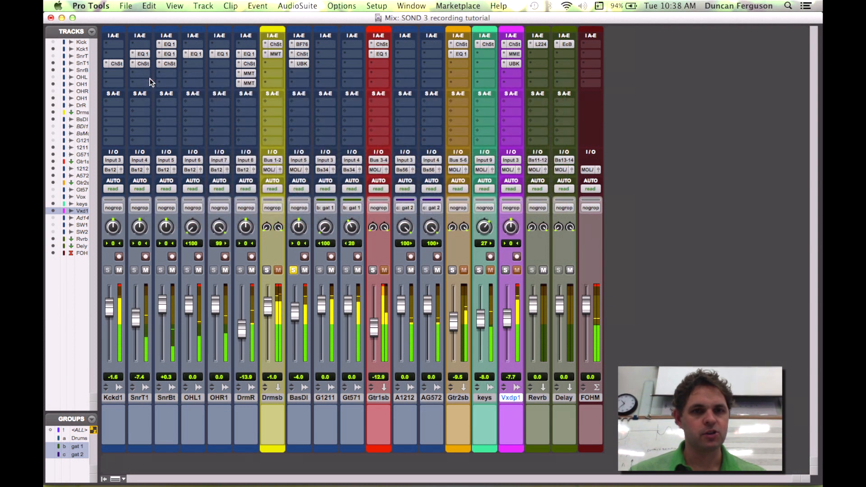
# Step: Solo the drum sub instead of the bass DI, review the Drum Room's Manny Marroquin inserts, then unsolo the drum sub
pyautogui.click(266, 270)
pyautogui.click(293, 269)
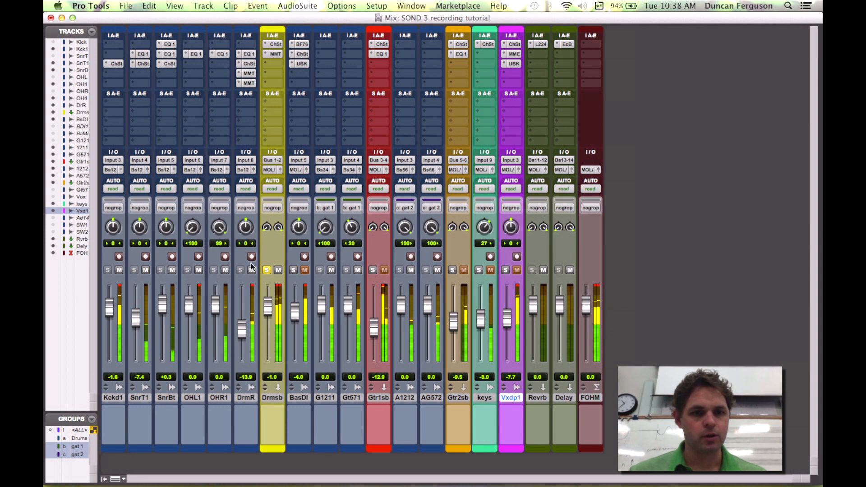
pyautogui.click(252, 81)
pyautogui.click(248, 73)
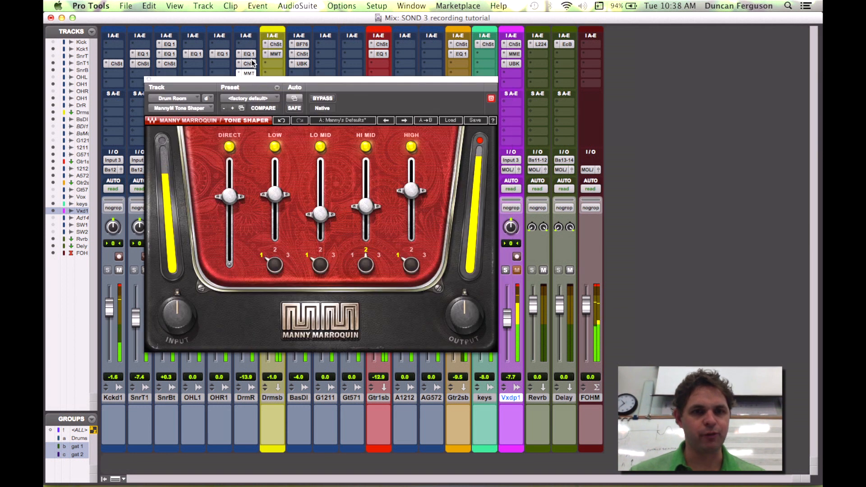
pyautogui.click(249, 63)
pyautogui.click(247, 53)
pyautogui.click(151, 67)
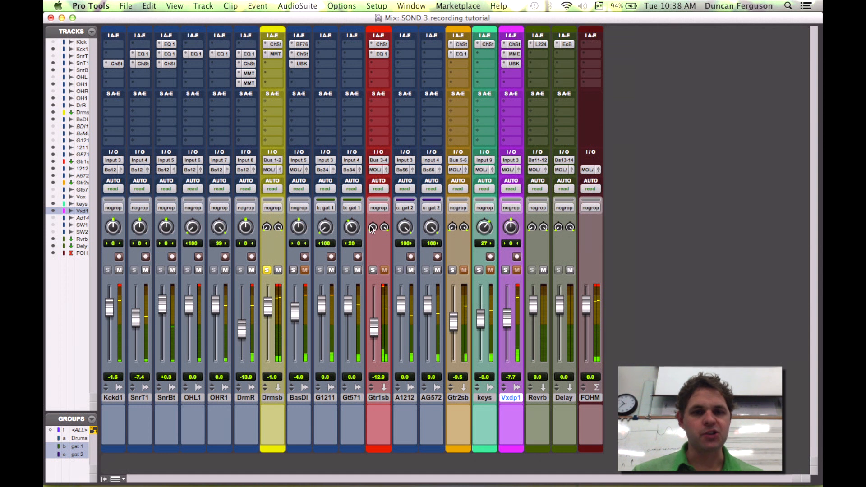
pyautogui.click(267, 270)
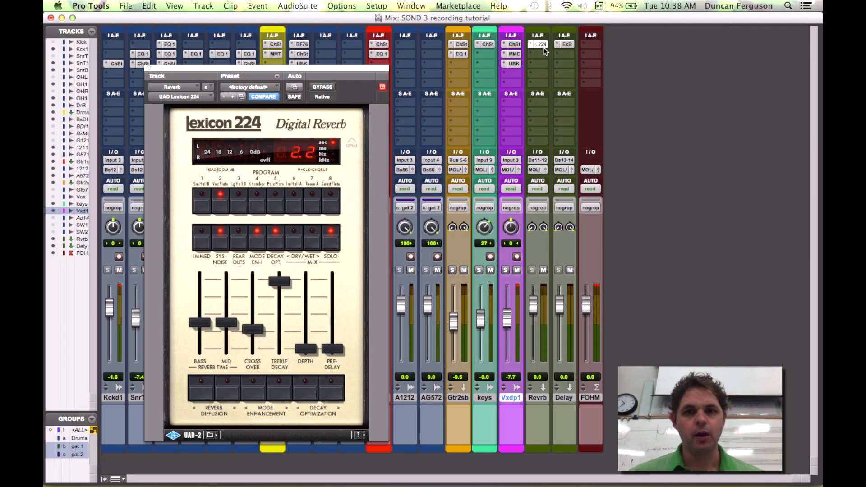
# Step: Review the reverb aux's Lexicon 224 and the delay aux's EchoBoy plug-ins, then close the window
pyautogui.click(148, 67)
pyautogui.click(566, 44)
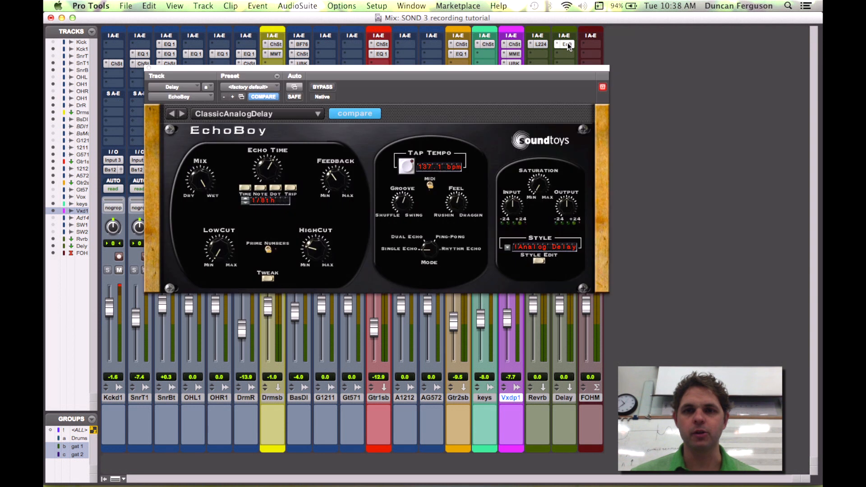
pyautogui.moveTo(457, 68); pyautogui.dragTo(574, 106)
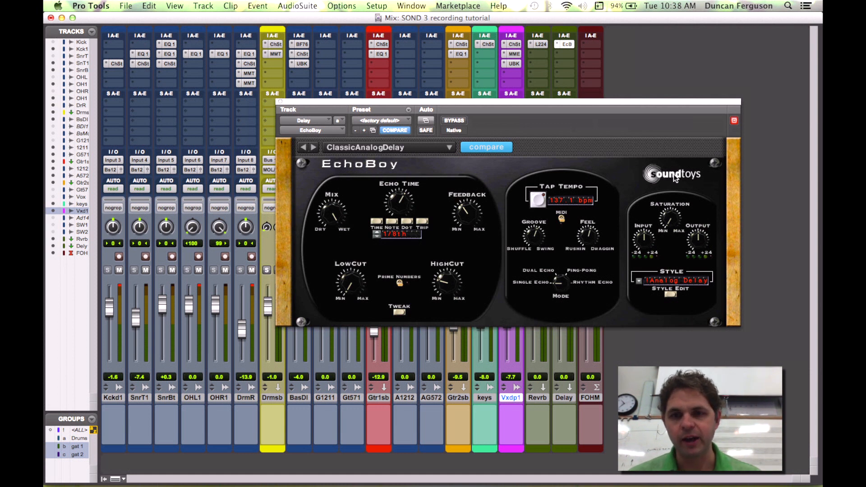
pyautogui.click(280, 102)
pyautogui.click(539, 44)
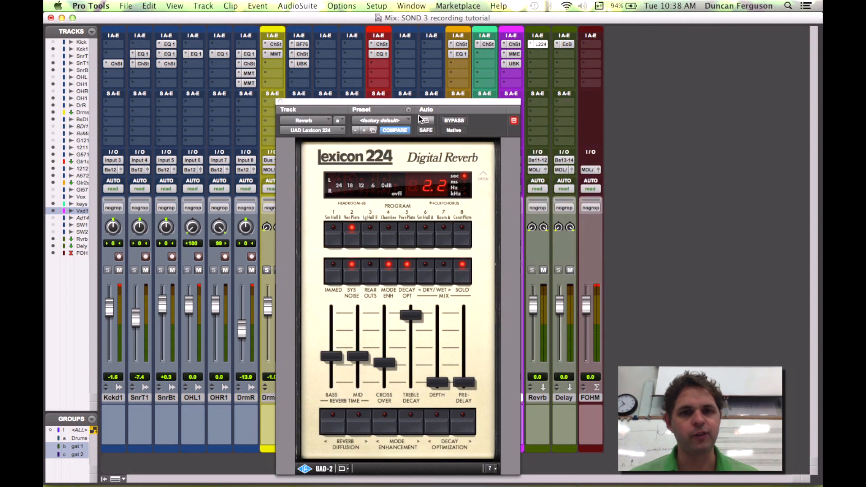
pyautogui.moveTo(408, 100); pyautogui.dragTo(397, 55)
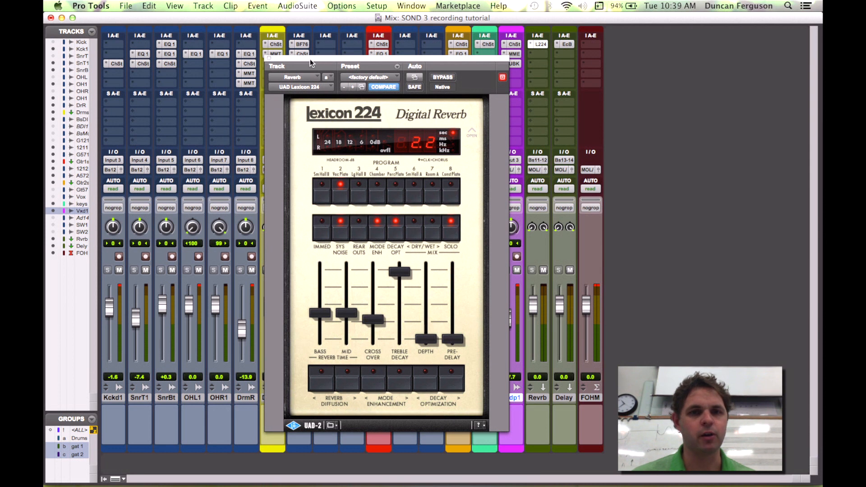
pyautogui.click(269, 58)
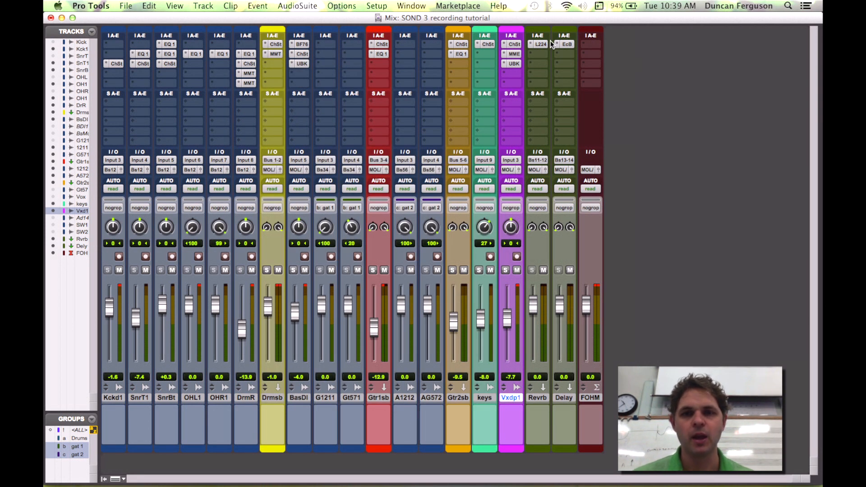
# Step: Check the input bus assignments of the reverb and delay aux tracks
pyautogui.click(540, 160)
pyautogui.moveTo(560, 161)
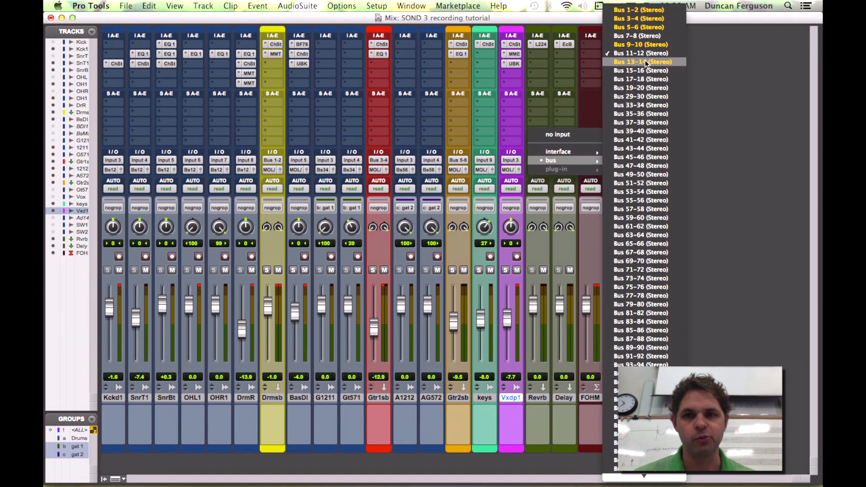
pyautogui.click(681, 62)
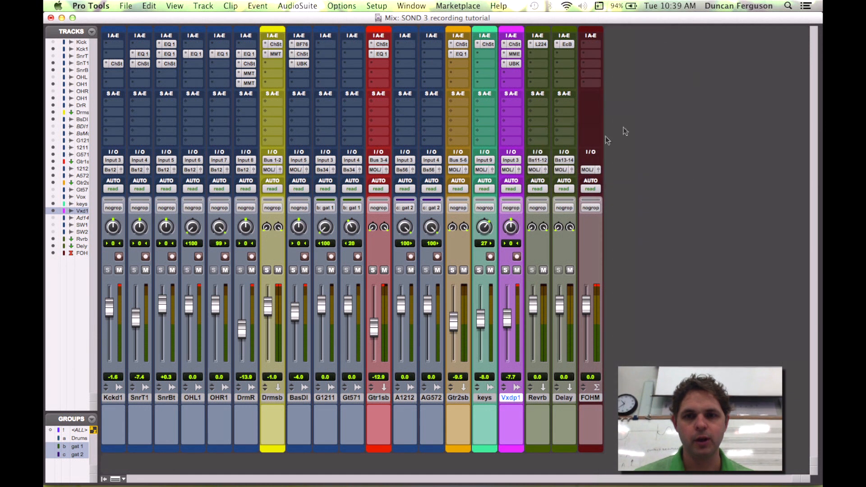
pyautogui.click(569, 161)
pyautogui.moveTo(600, 161)
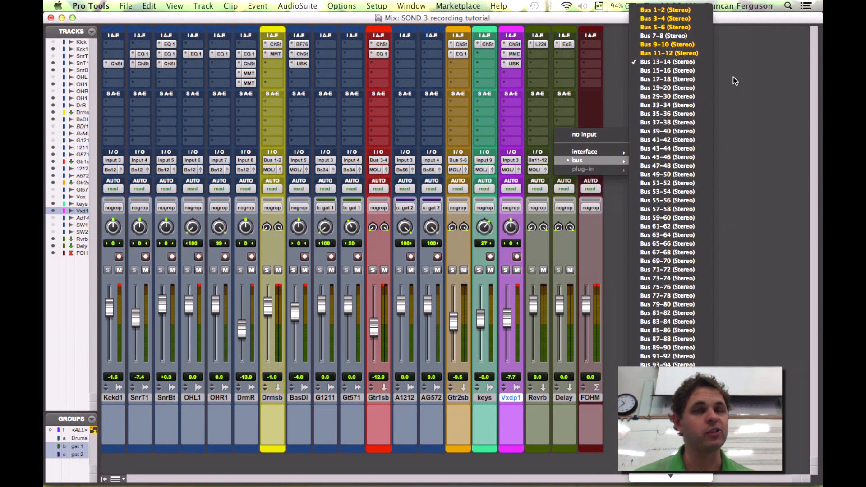
pyautogui.click(759, 93)
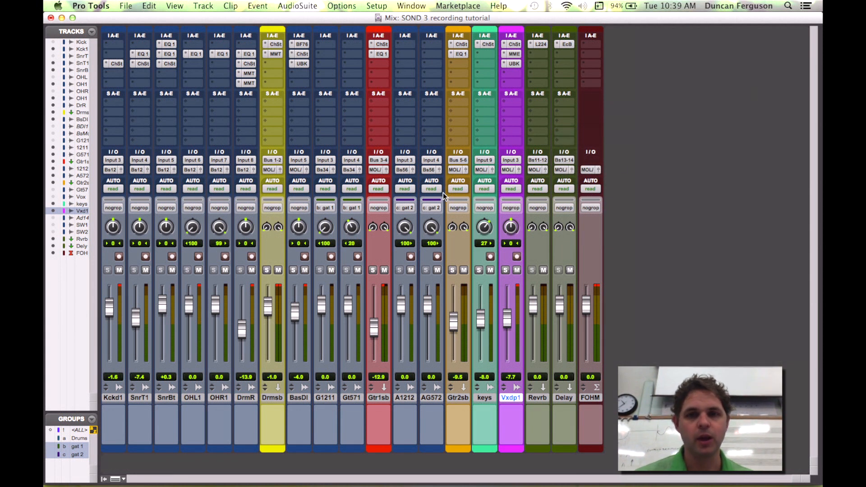
# Step: Solo the vocal and add a send from it to Bus 11-12
pyautogui.click(505, 271)
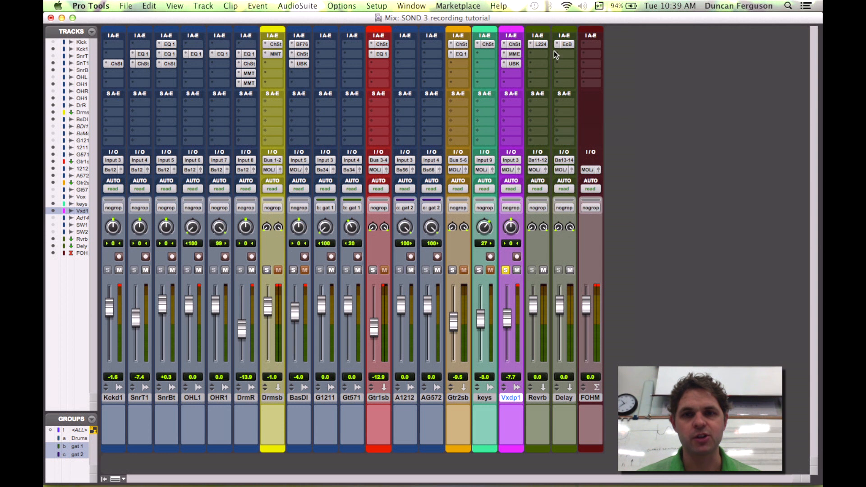
pyautogui.click(500, 103)
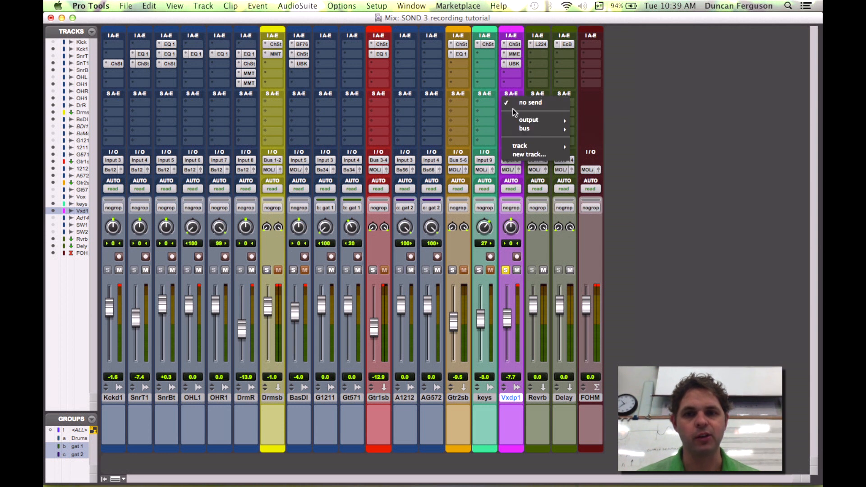
pyautogui.moveTo(540, 131)
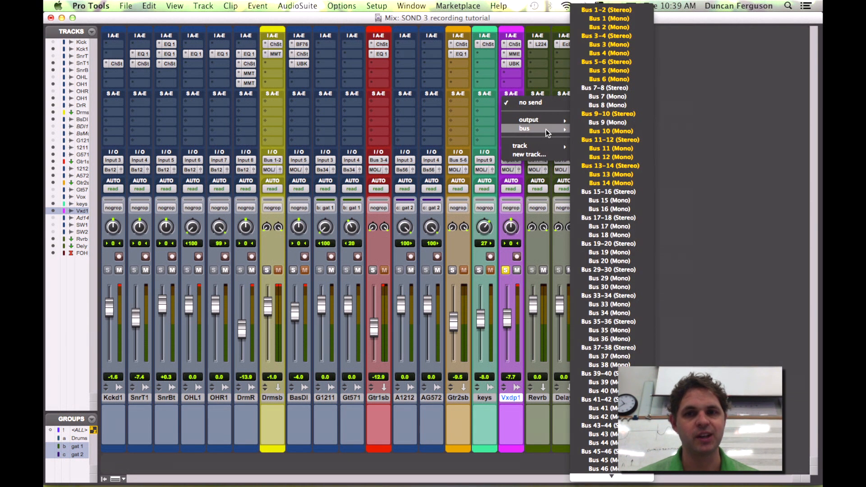
pyautogui.click(610, 139)
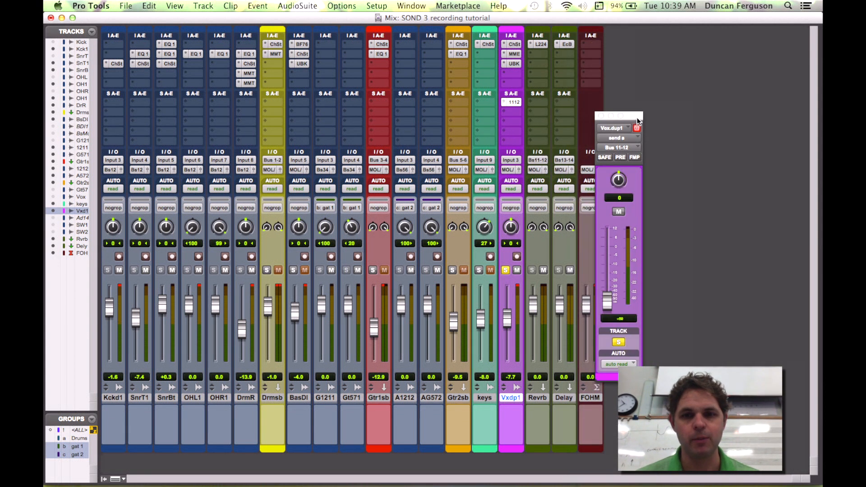
# Step: Set the vocal's Bus 11-12 send level to about -7.7 dB
pyautogui.moveTo(607, 303); pyautogui.dragTo(605, 260)
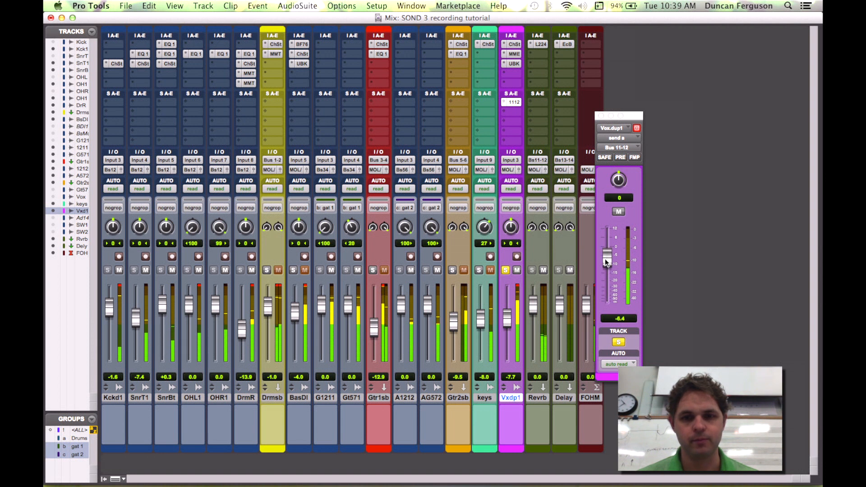
pyautogui.moveTo(604, 262); pyautogui.dragTo(606, 274)
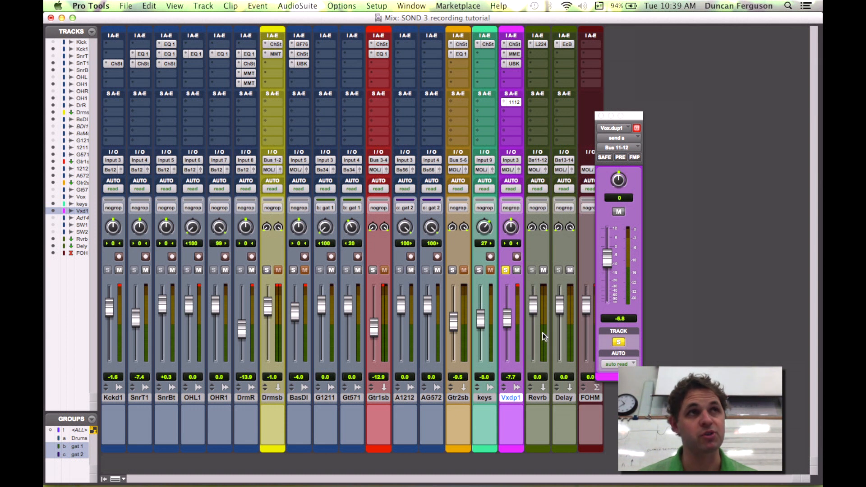
pyautogui.moveTo(607, 258)
pyautogui.mouseDown()
pyautogui.moveTo(612, 312)
pyautogui.moveTo(609, 258)
pyautogui.mouseUp()
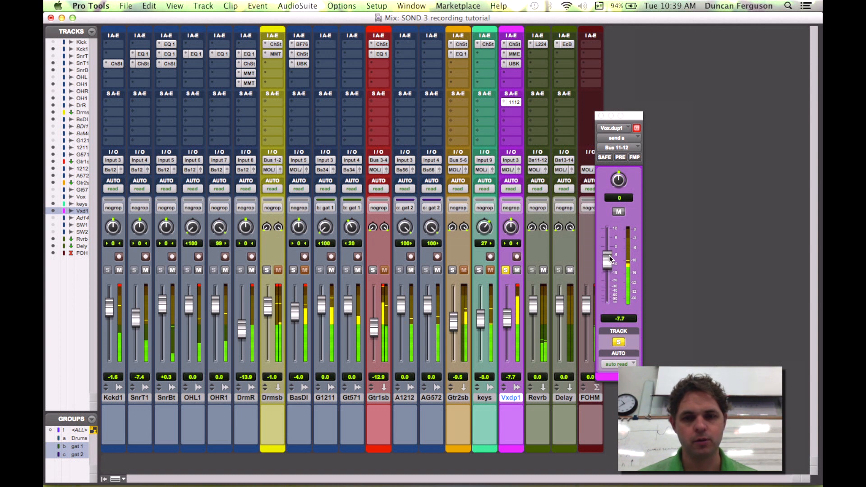
# Step: Add a second vocal send to Bus 13-14, restart playback and set its level to about -5.5 dB
pyautogui.click(506, 111)
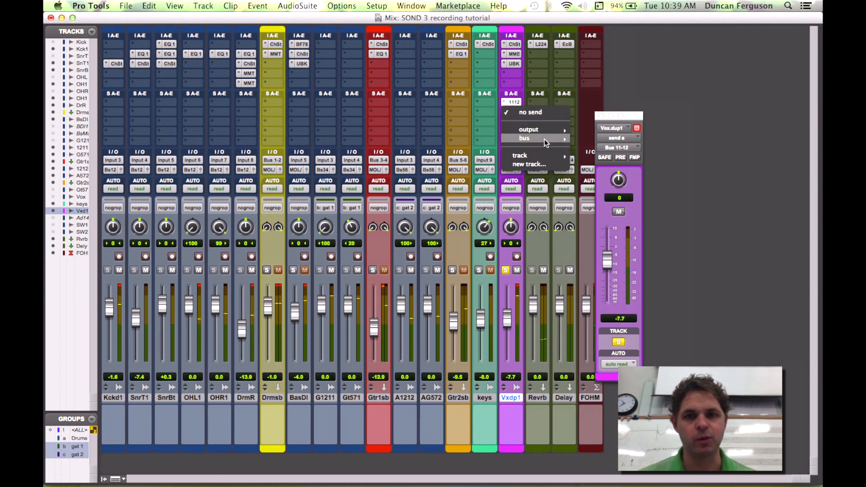
pyautogui.moveTo(546, 139)
pyautogui.click(605, 163)
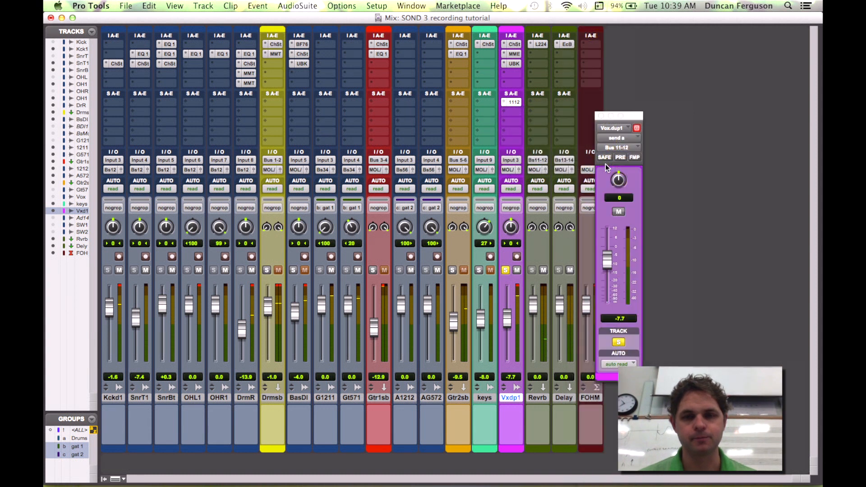
pyautogui.press('space')
pyautogui.moveTo(609, 303); pyautogui.dragTo(611, 259)
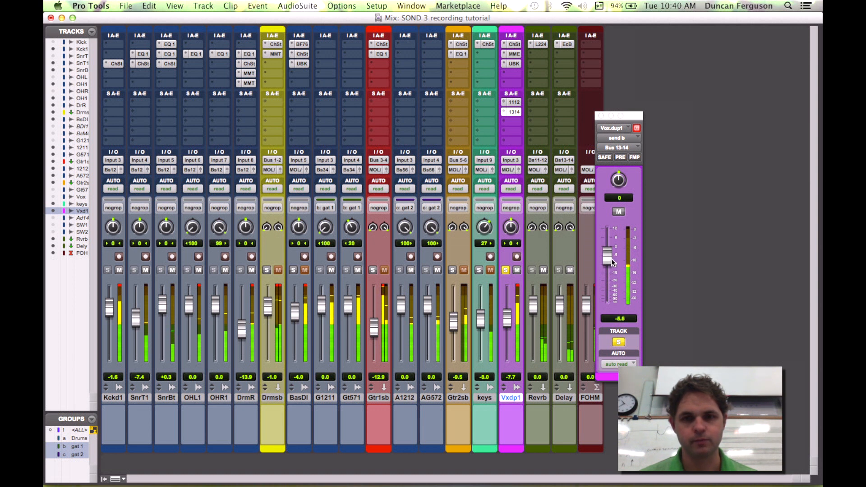
# Step: Compare the vocal sends by muting and unmuting them, then unsolo the vocal
pyautogui.keyDown('super'); pyautogui.click(518, 104); pyautogui.keyUp('super')
pyautogui.keyDown('super'); pyautogui.click(518, 112); pyautogui.keyUp('super')
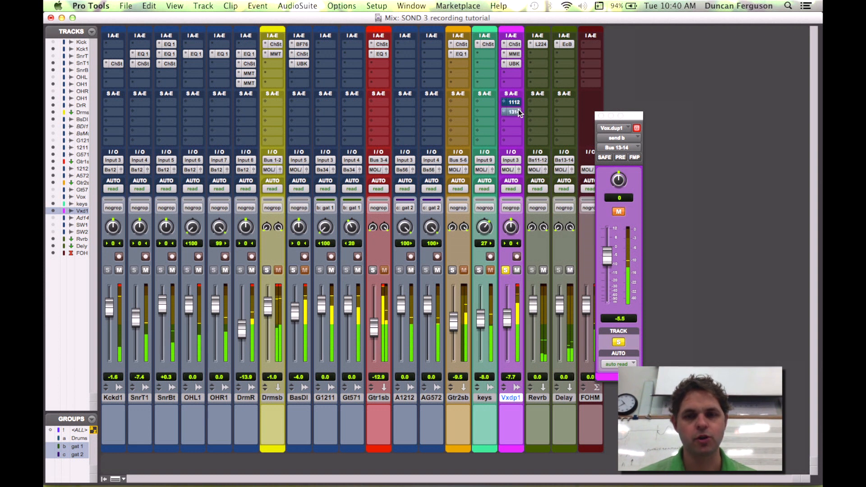
pyautogui.keyDown('super'); pyautogui.click(517, 103); pyautogui.keyUp('super')
pyautogui.keyDown('super'); pyautogui.click(517, 112); pyautogui.keyUp('super')
pyautogui.click(505, 270)
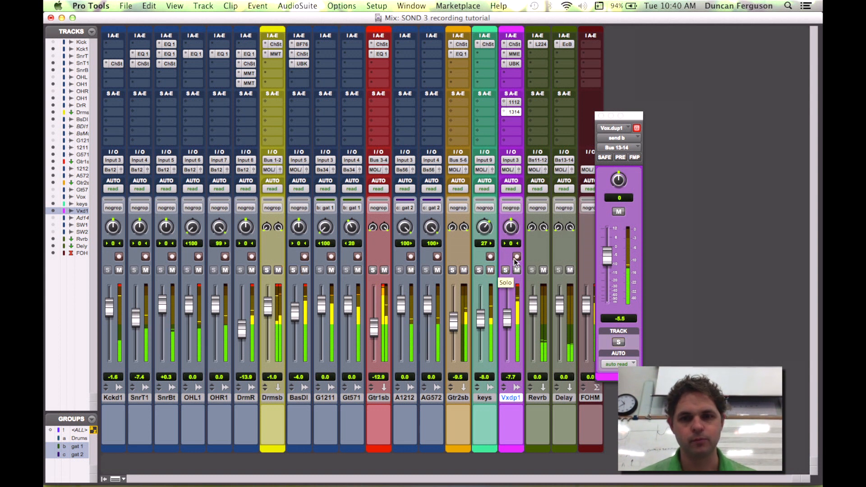
# Step: Nudge the vocal's send level slightly and set the vocal fader to about -6.2 dB
pyautogui.click(515, 101)
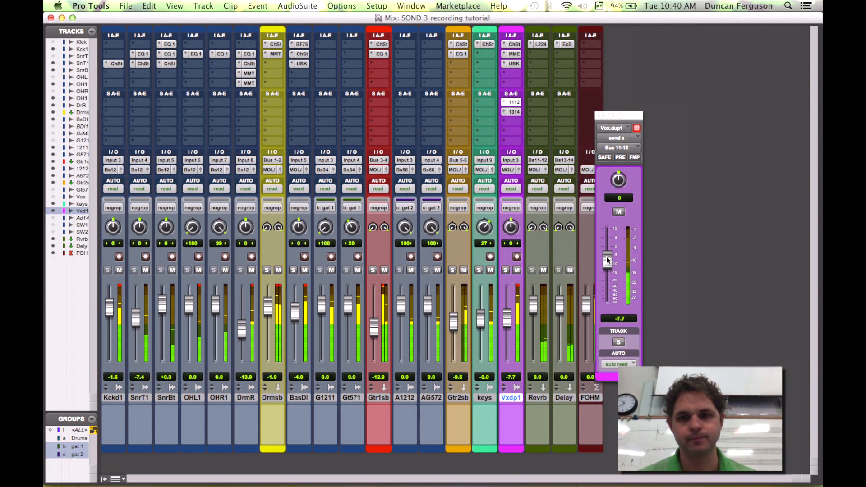
pyautogui.moveTo(605, 260); pyautogui.dragTo(606, 265)
pyautogui.click(513, 113)
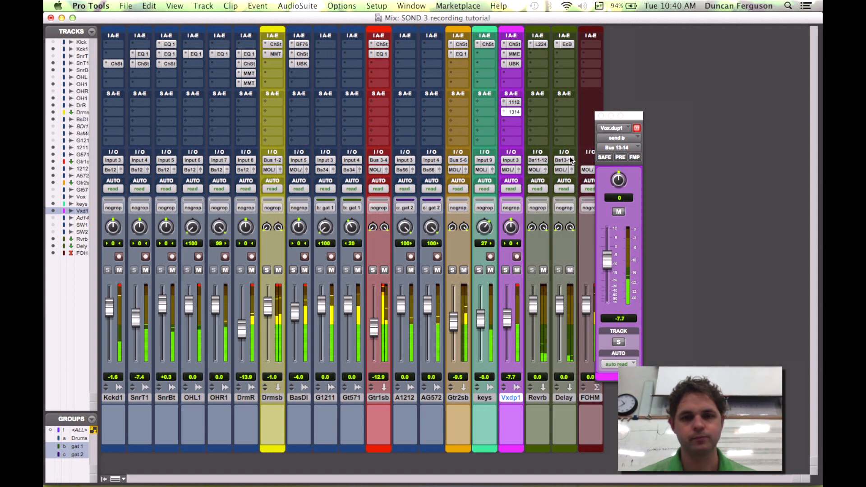
pyautogui.moveTo(512, 312); pyautogui.dragTo(510, 314)
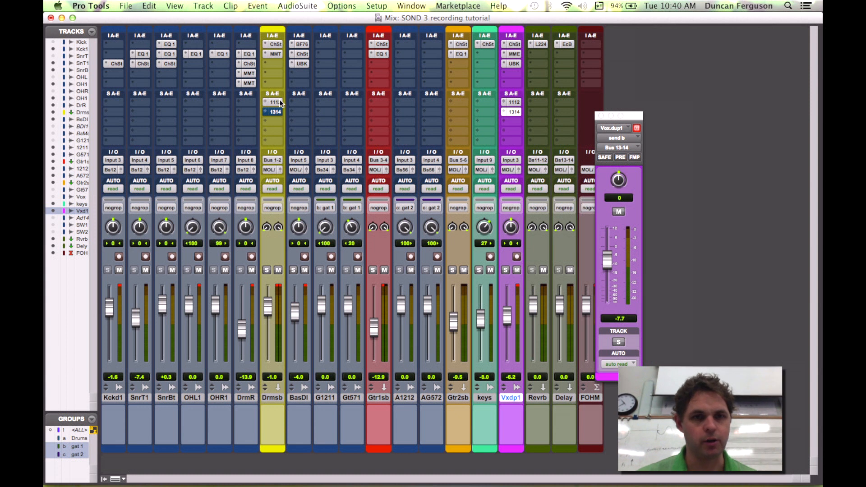
# Step: Pull the drum sub's Bus 11-12 send fully down and solo the drum sub
pyautogui.click(280, 102)
pyautogui.moveTo(608, 284); pyautogui.dragTo(607, 323)
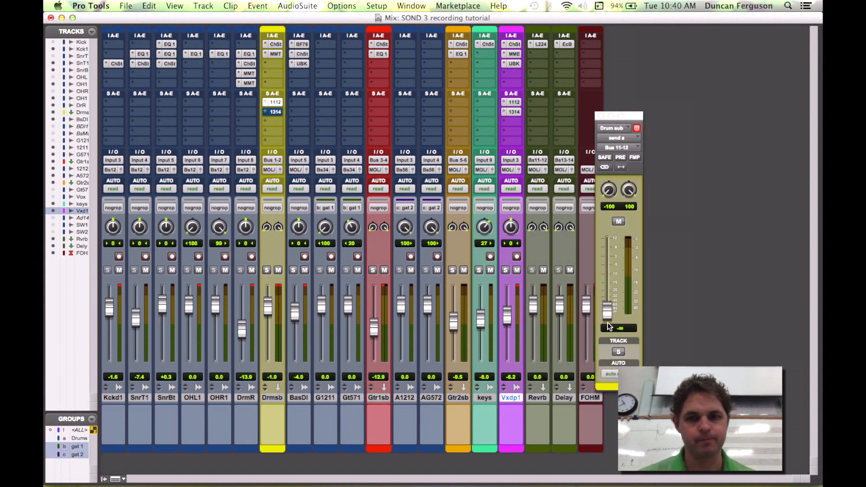
pyautogui.click(266, 270)
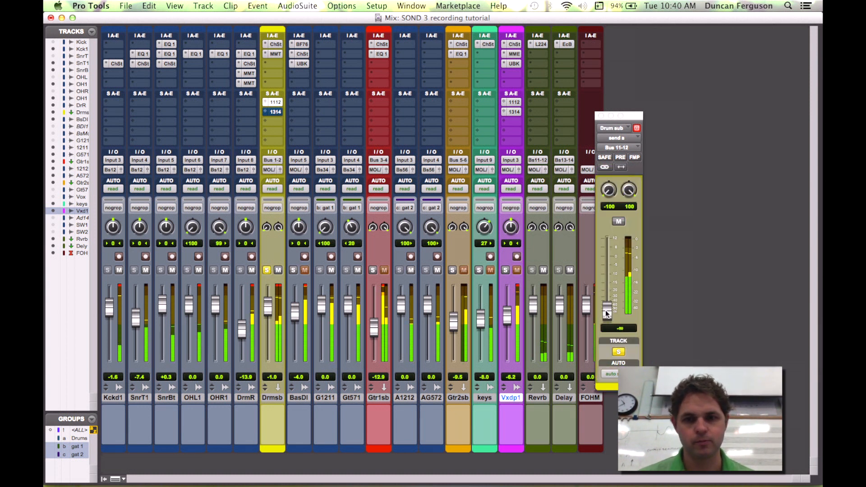
# Step: Set the drum sub's Bus 11-12 send to about -12 dB and unsolo the drum sub
pyautogui.moveTo(607, 310); pyautogui.dragTo(611, 291)
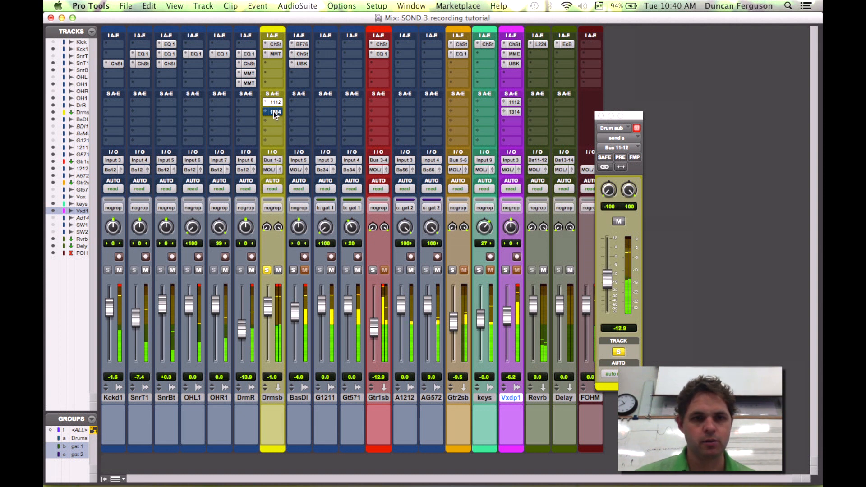
pyautogui.click(267, 270)
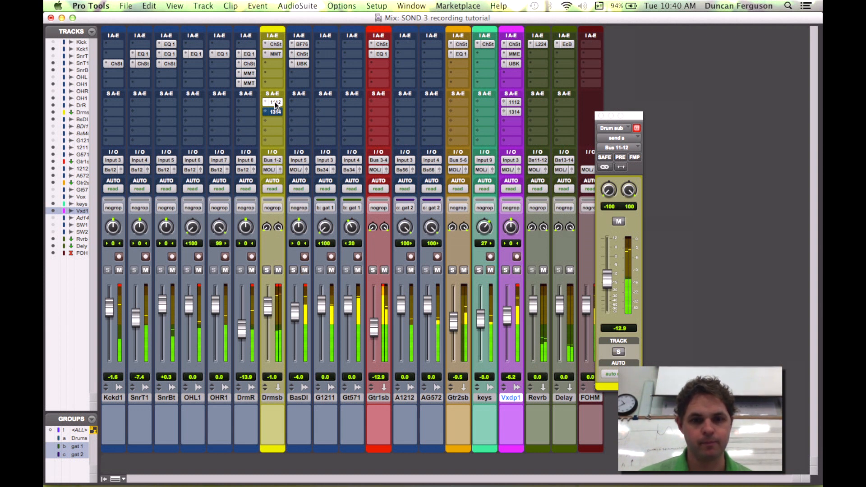
# Step: Add a Bass DI send to Bus 11-12 and set its level to about -18.5 dB while soloing the bass
pyautogui.moveTo(296, 101); pyautogui.dragTo(298, 102)
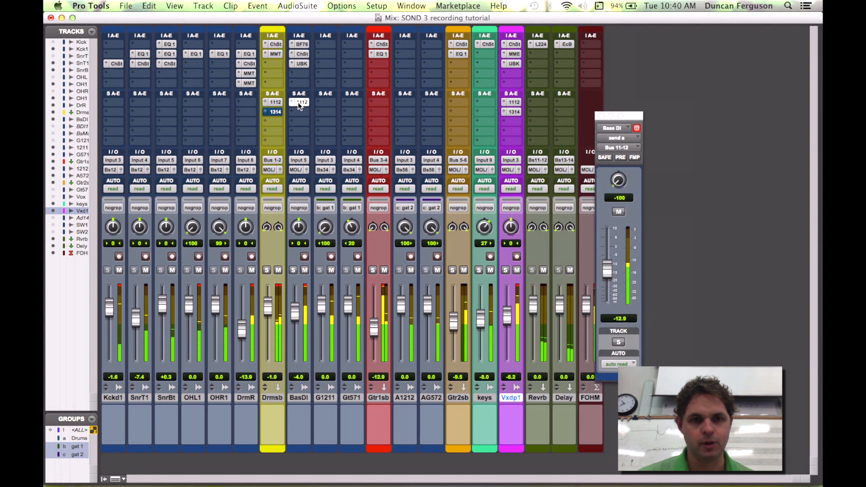
pyautogui.moveTo(609, 272); pyautogui.dragTo(608, 293)
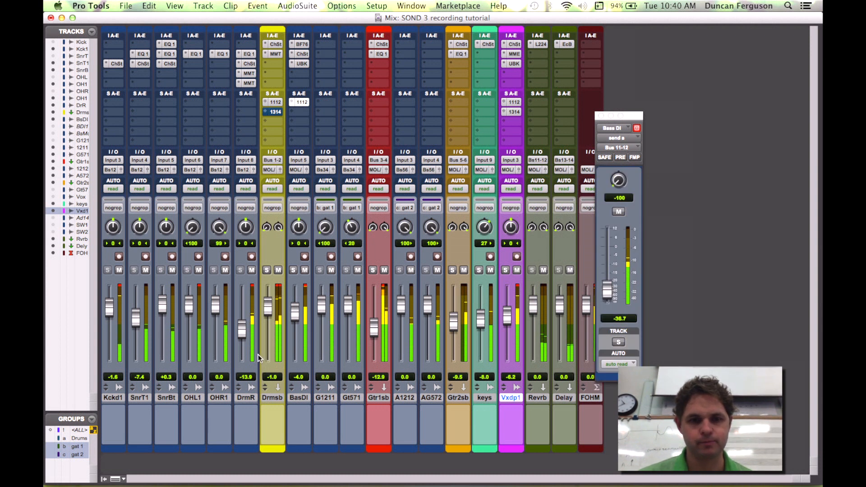
pyautogui.click(293, 270)
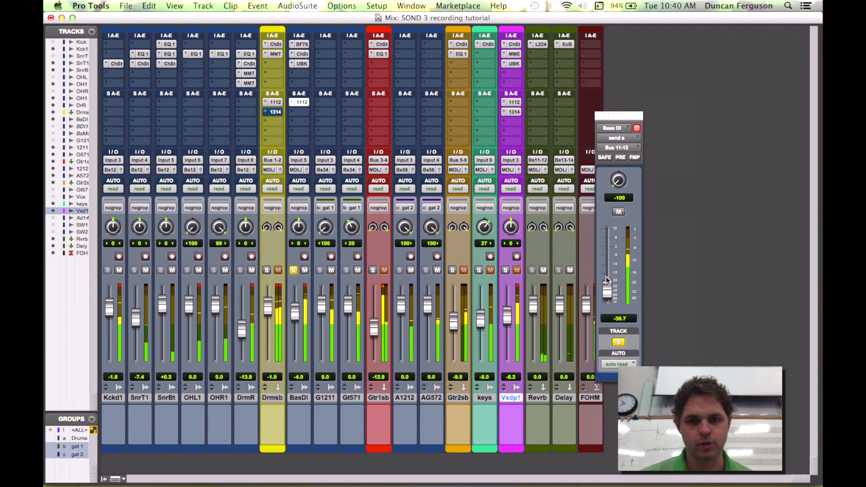
pyautogui.moveTo(607, 249); pyautogui.dragTo(605, 276)
pyautogui.click(293, 269)
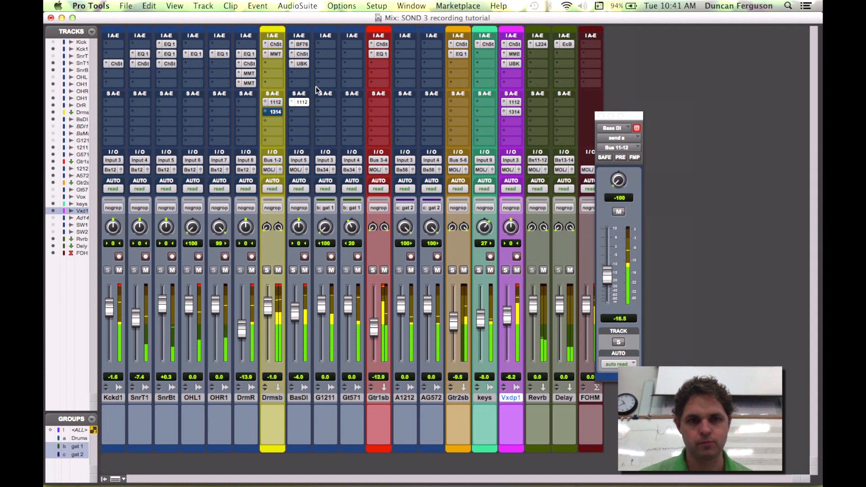
# Step: Add Bus 11-12 and Bus 13-14 sends on both guitar subs, keeping their levels around -8 dB
pyautogui.click(380, 102)
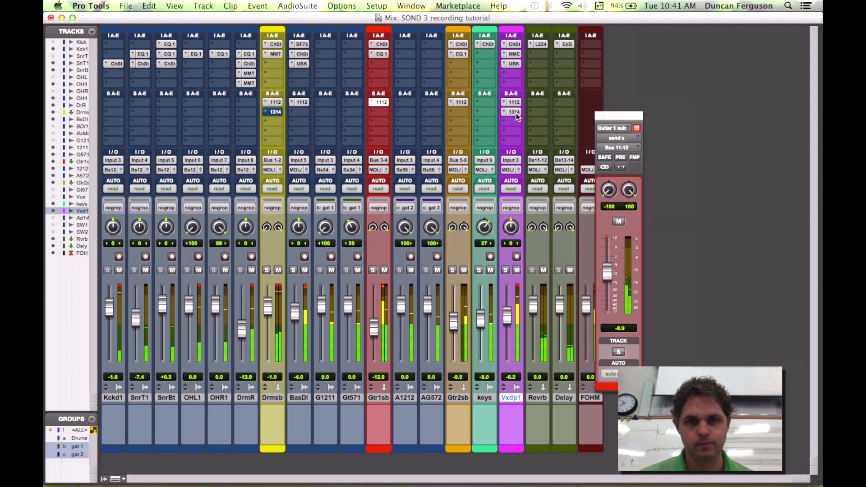
pyautogui.click(385, 113)
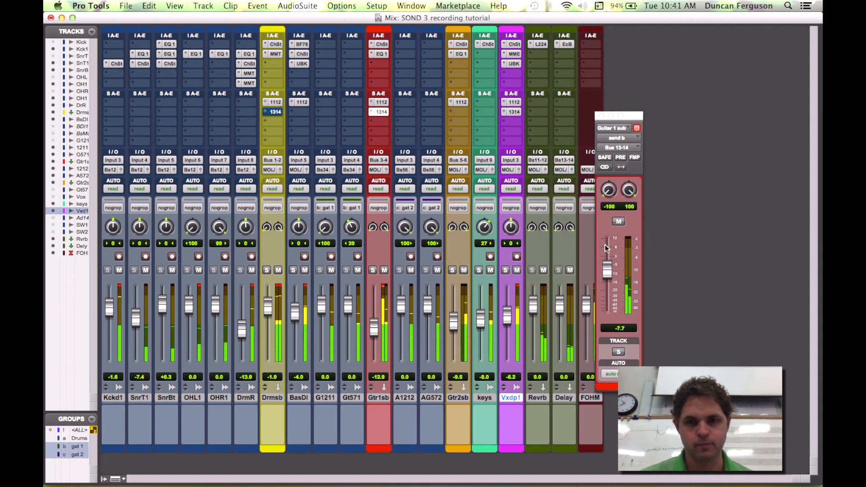
pyautogui.moveTo(606, 273); pyautogui.dragTo(605, 277)
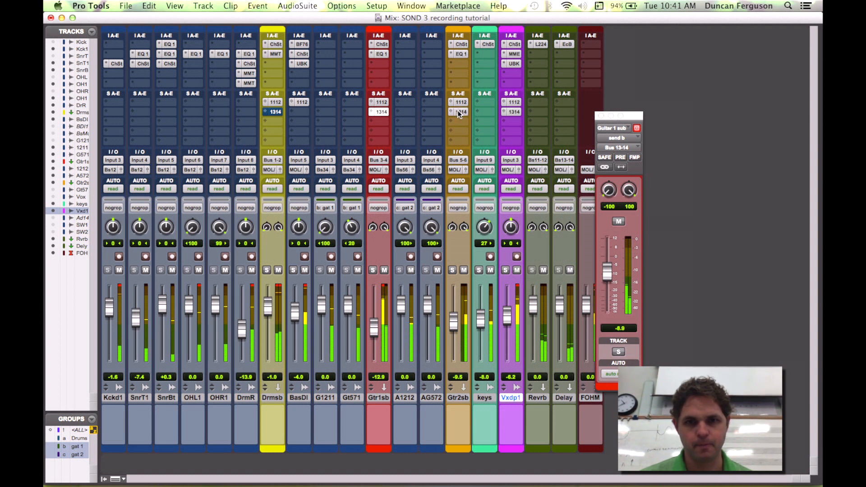
pyautogui.click(457, 110)
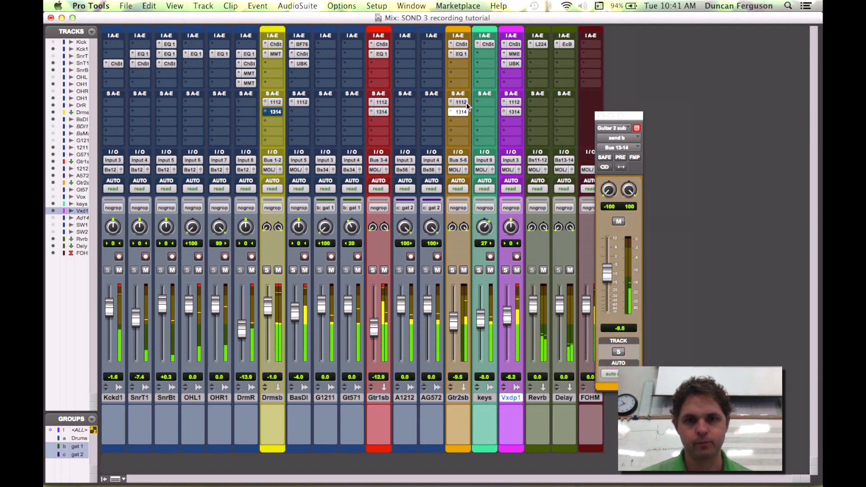
pyautogui.moveTo(462, 104); pyautogui.dragTo(483, 110)
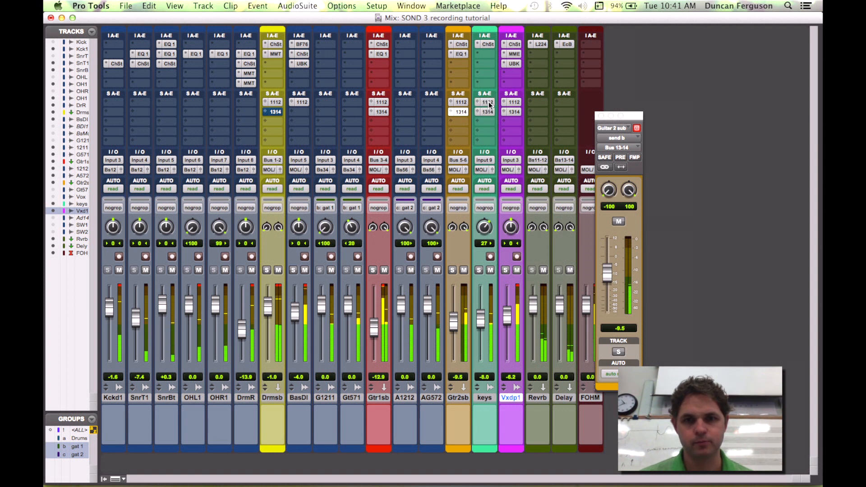
# Step: Set the keys' Bus 11-12 send to about -8.6 dB and its Bus 13-14 send to about -7 dB
pyautogui.click(486, 102)
pyautogui.moveTo(607, 268); pyautogui.dragTo(607, 265)
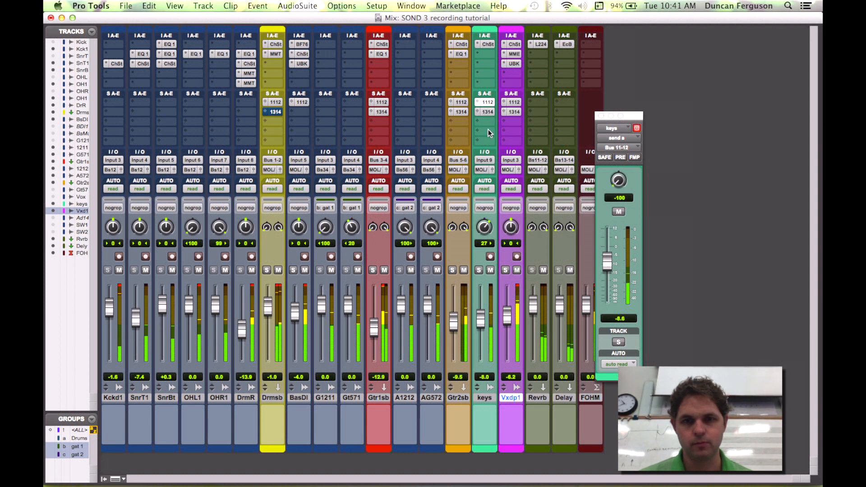
pyautogui.click(486, 112)
pyautogui.moveTo(605, 262); pyautogui.dragTo(605, 259)
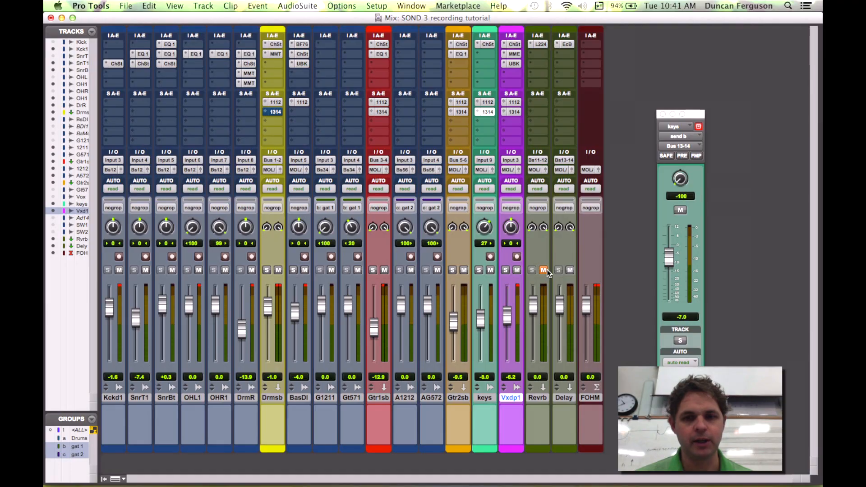
# Step: Play the mix and compare it with the reverb and delay returns muted and unmuted
pyautogui.press('space')
pyautogui.click(570, 271)
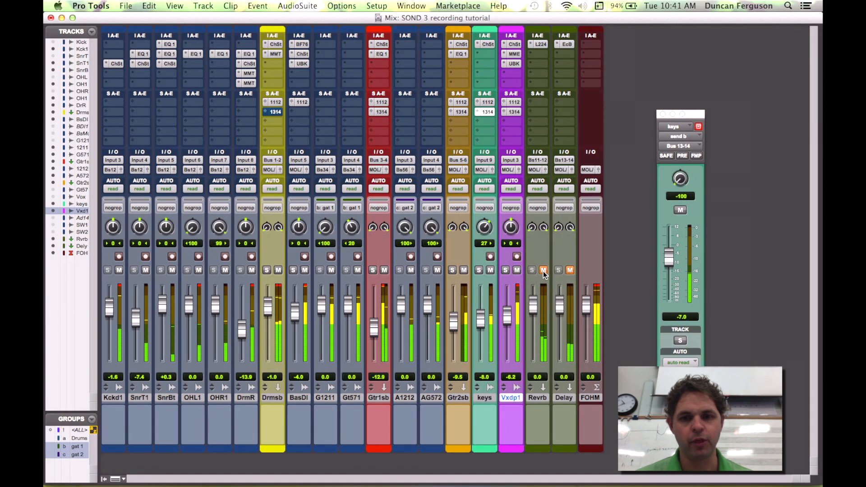
pyautogui.click(544, 270)
pyautogui.click(569, 270)
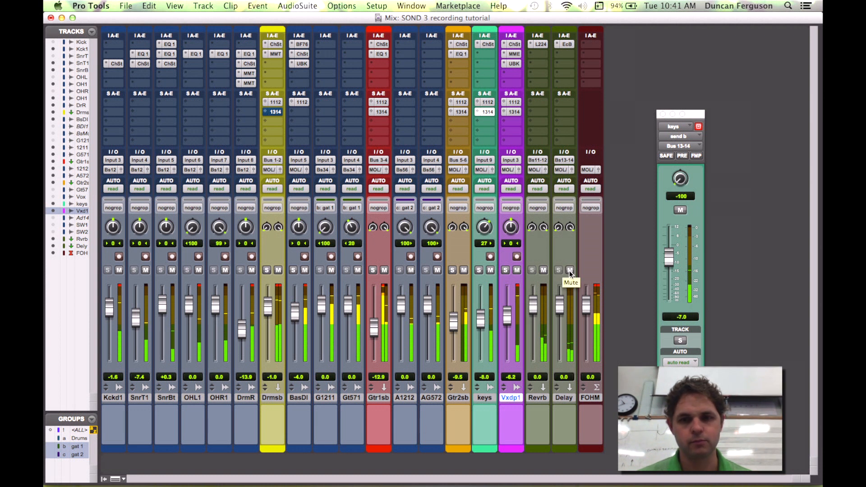
pyautogui.click(569, 271)
pyautogui.click(543, 270)
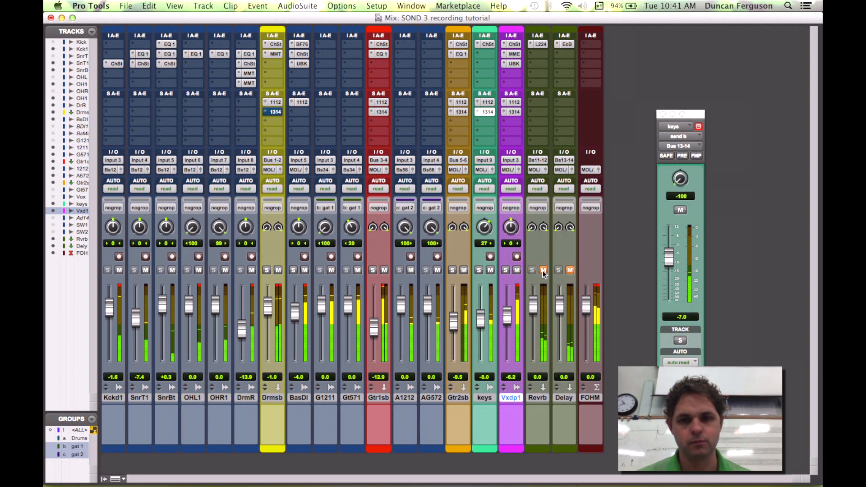
pyautogui.click(543, 270)
pyautogui.click(569, 270)
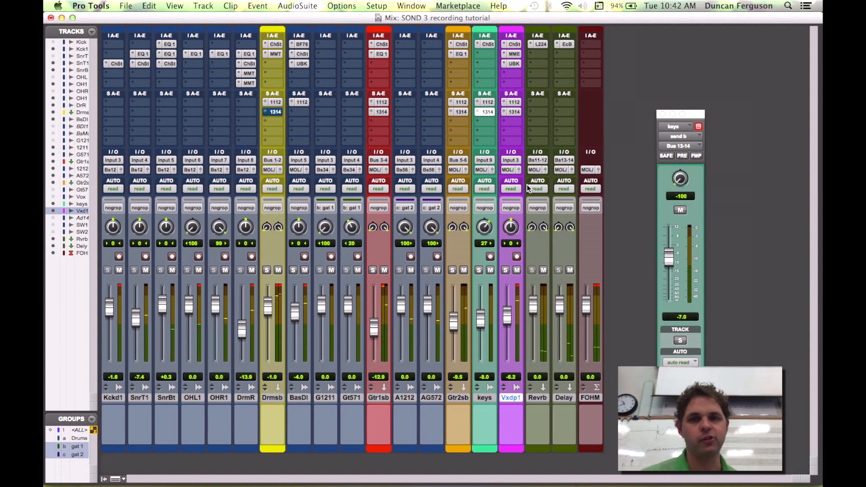
# Step: Insert iZotope Ozone 5 on the FOH master track and open its window
pyautogui.moveTo(692, 112); pyautogui.dragTo(679, 93)
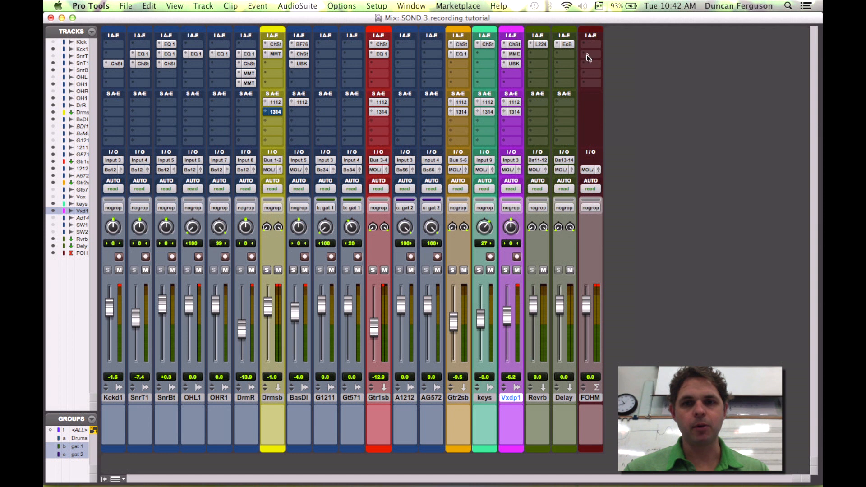
pyautogui.click(586, 55)
pyautogui.moveTo(608, 72)
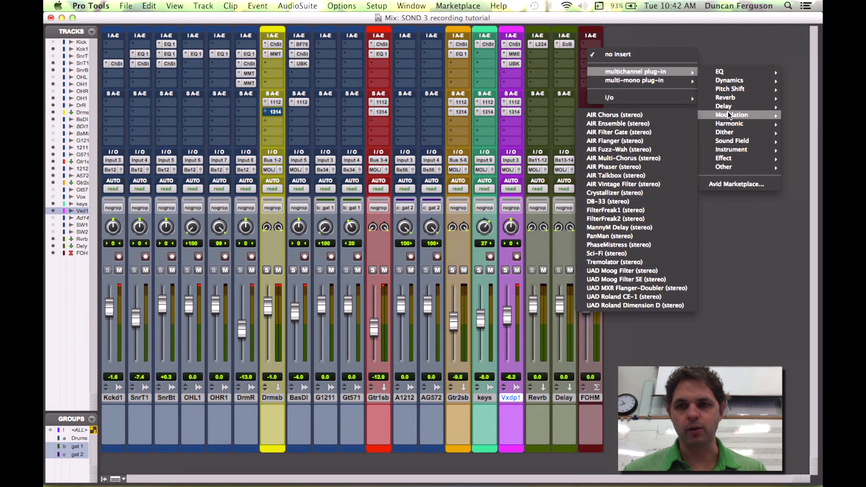
pyautogui.moveTo(733, 83)
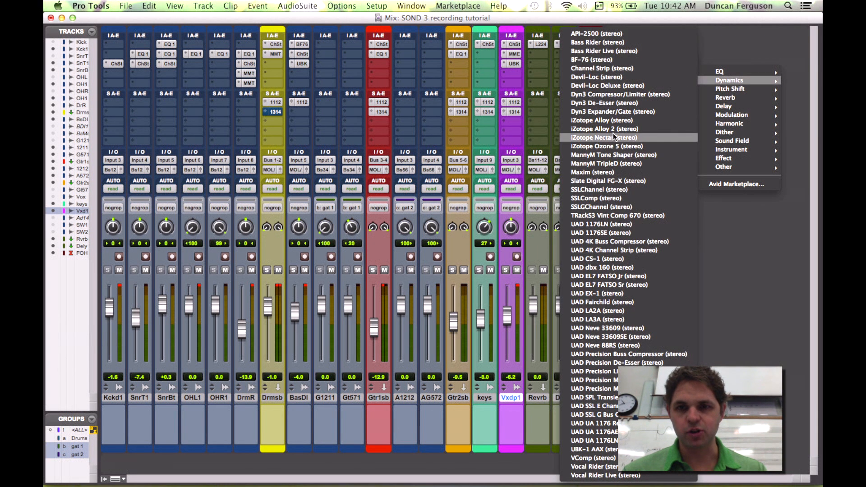
pyautogui.click(624, 147)
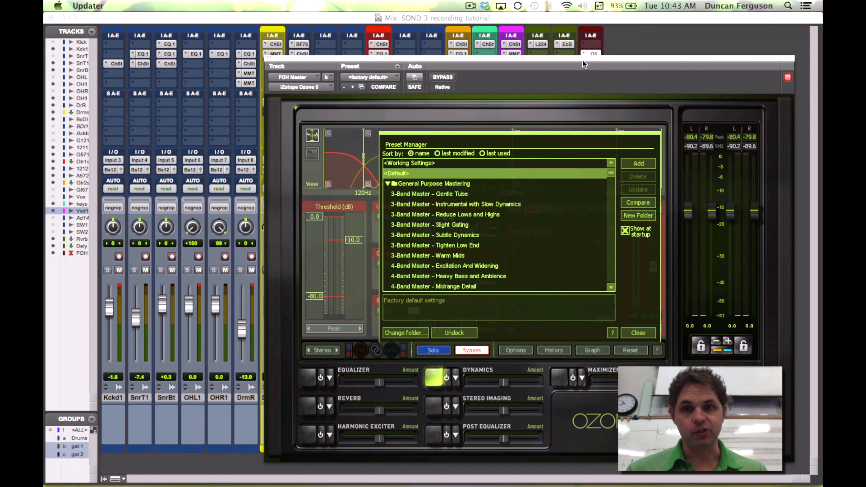
pyautogui.moveTo(582, 61); pyautogui.dragTo(526, 47)
# Step: Adjust the hardware buffer size in the Playback Engine settings
pyautogui.click(376, 6)
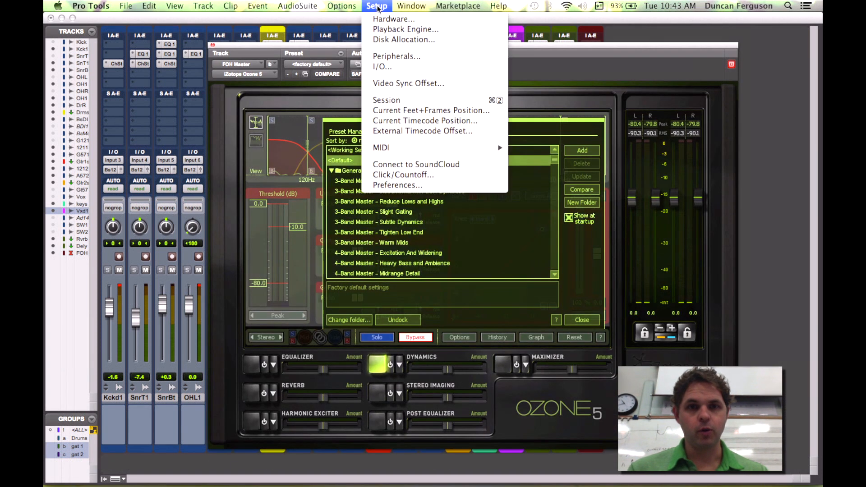
pyautogui.click(396, 29)
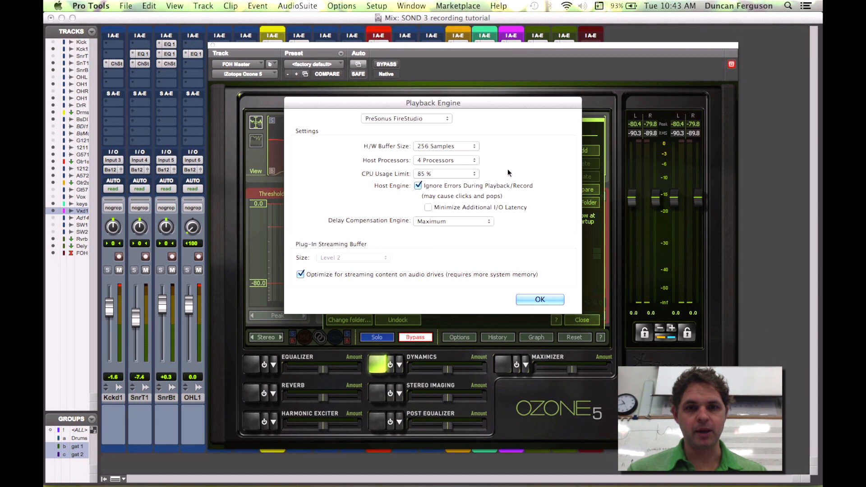
pyautogui.click(455, 148)
pyautogui.click(445, 165)
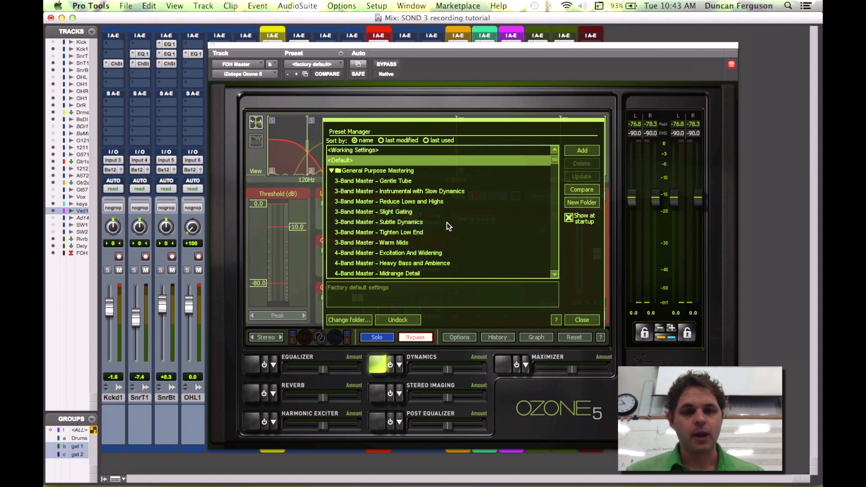
# Step: Audition Ozone's 3-Band Master presets and load "3-Band Master - Gentle Tube"
pyautogui.click(405, 180)
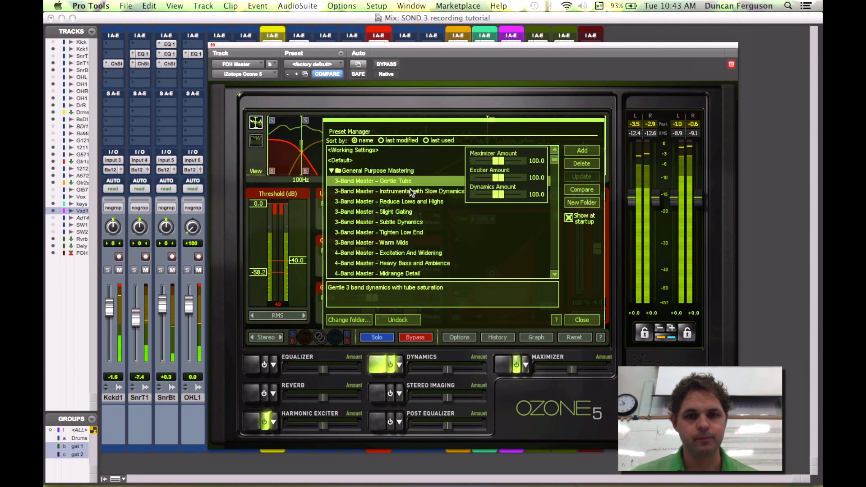
pyautogui.click(410, 190)
pyautogui.click(411, 202)
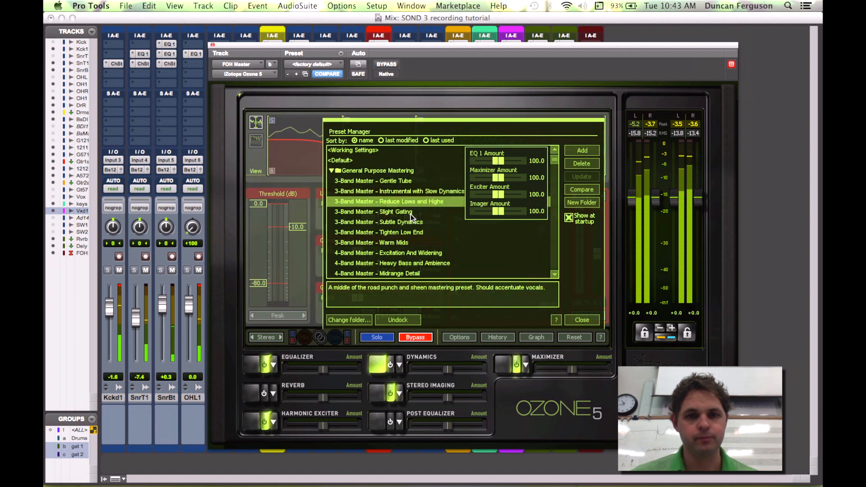
pyautogui.click(410, 214)
pyautogui.click(410, 222)
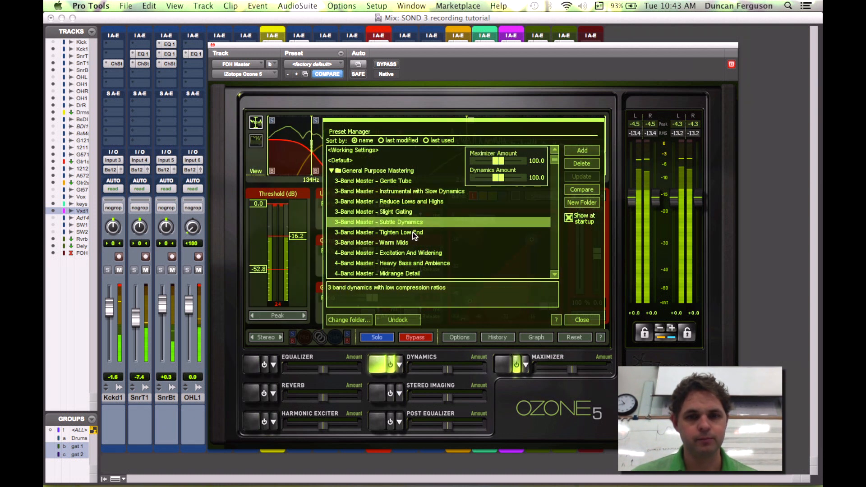
pyautogui.click(412, 232)
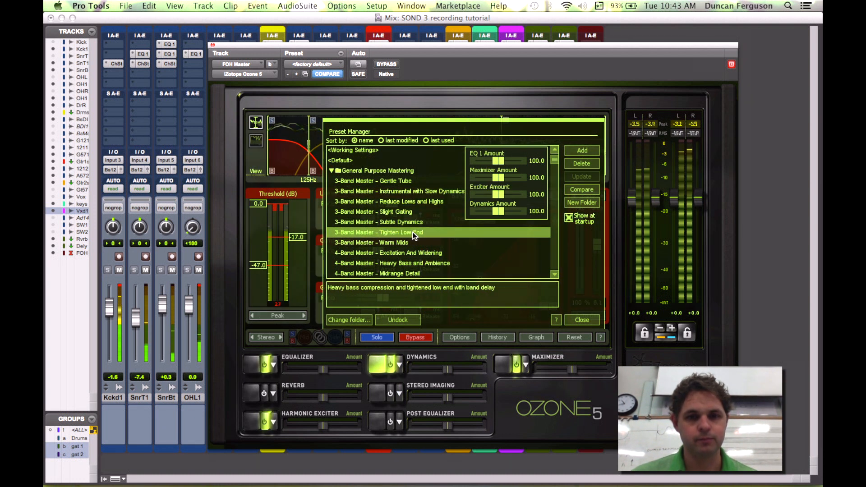
pyautogui.click(407, 181)
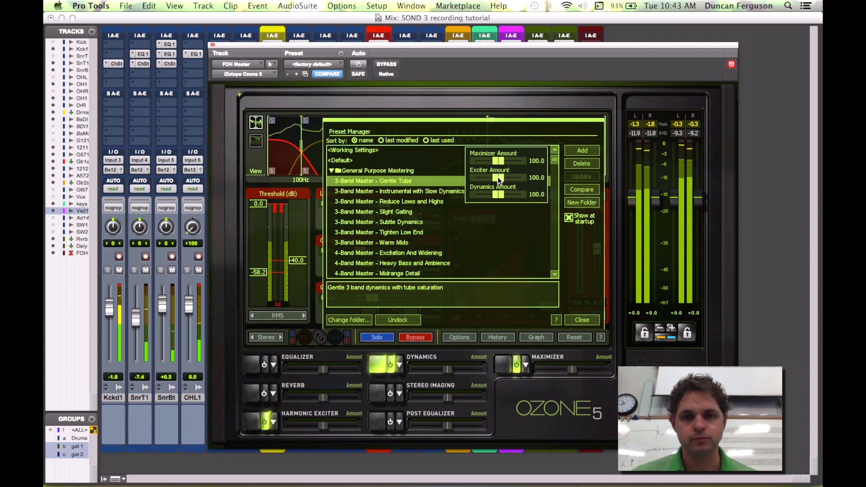
# Step: Set the preset's Maximizer Amount to 76.2 and close the preset manager
pyautogui.moveTo(497, 158); pyautogui.dragTo(491, 158)
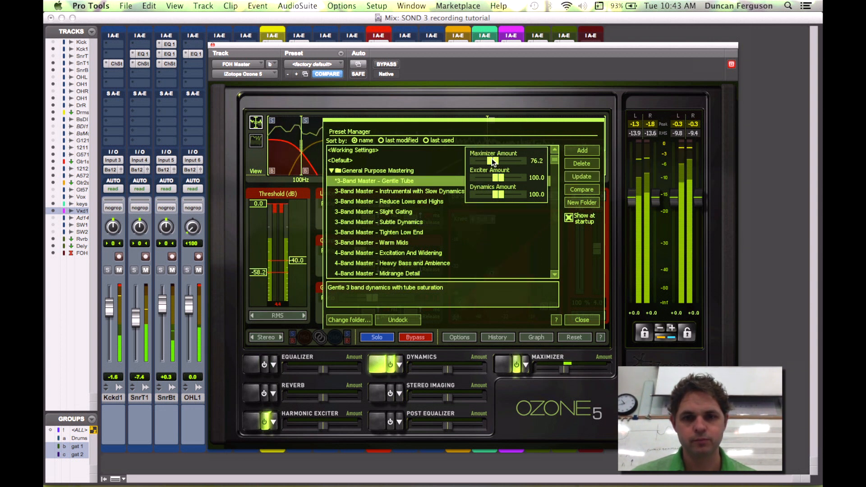
pyautogui.click(582, 319)
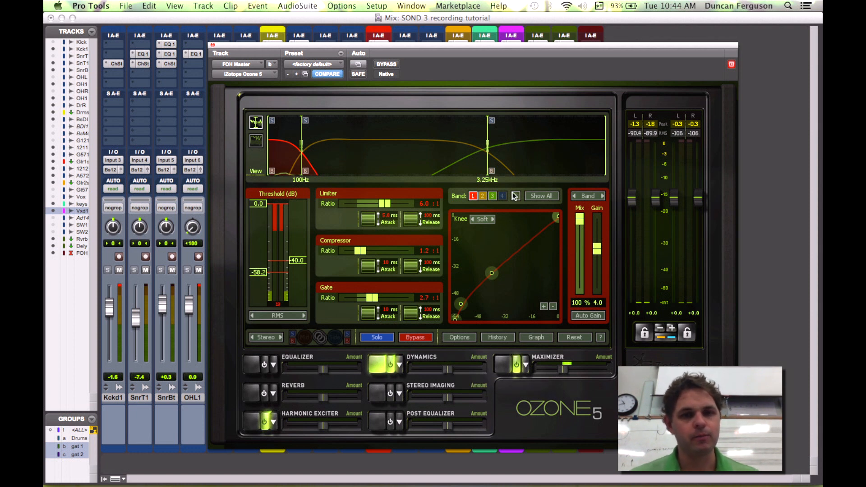
# Step: Start playback and A/B the Dynamics module by switching it off and on
pyautogui.press('space')
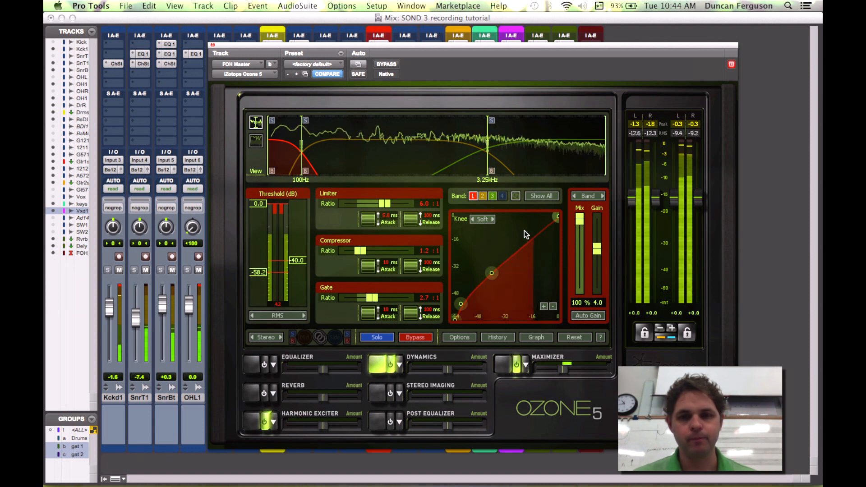
pyautogui.click(391, 365)
pyautogui.click(390, 365)
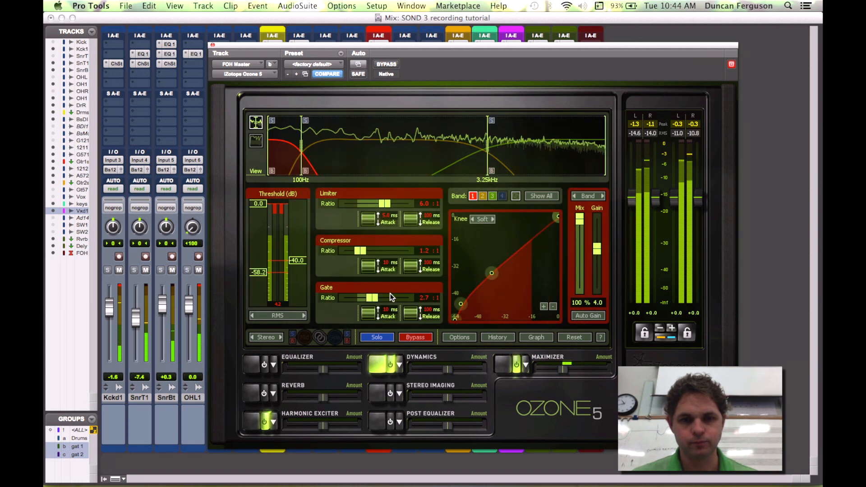
# Step: Set band 1's gate ratio to 4.4 and its dynamics mix to 79.7%
pyautogui.moveTo(372, 300); pyautogui.dragTo(381, 304)
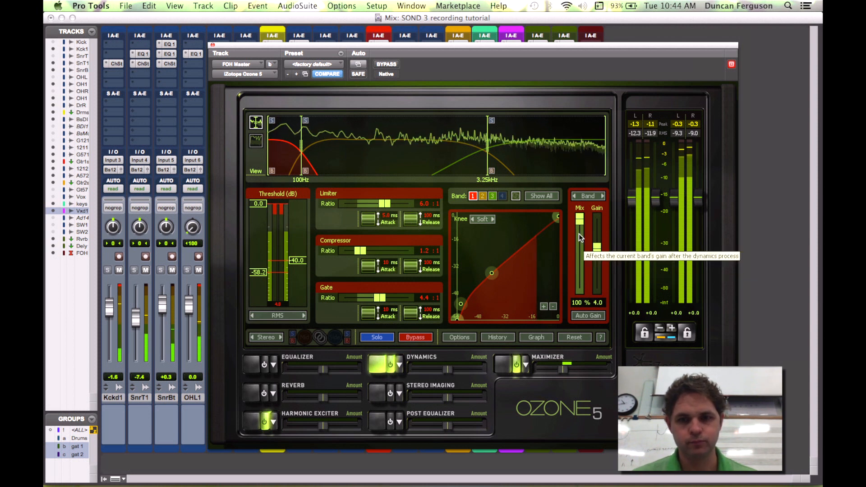
pyautogui.moveTo(578, 222); pyautogui.dragTo(579, 235)
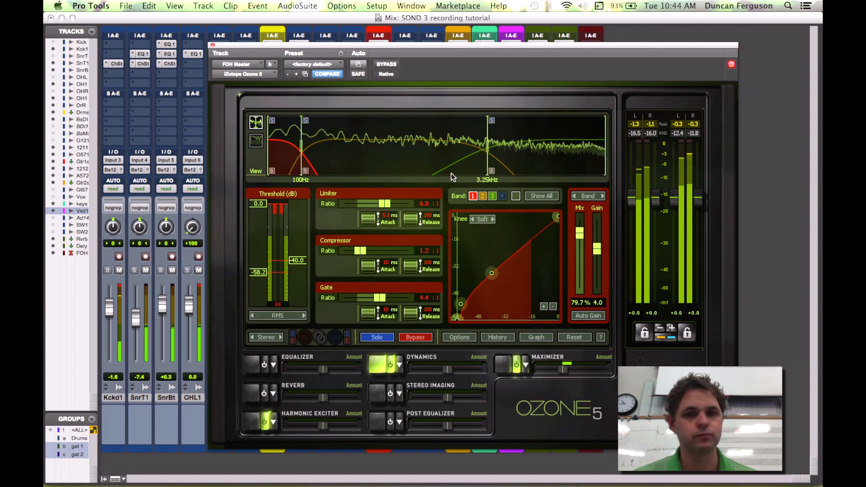
# Step: Close Ozone and insert the Slate Digital Virtual Mix Buss plug-in on the FOH master
pyautogui.click(212, 45)
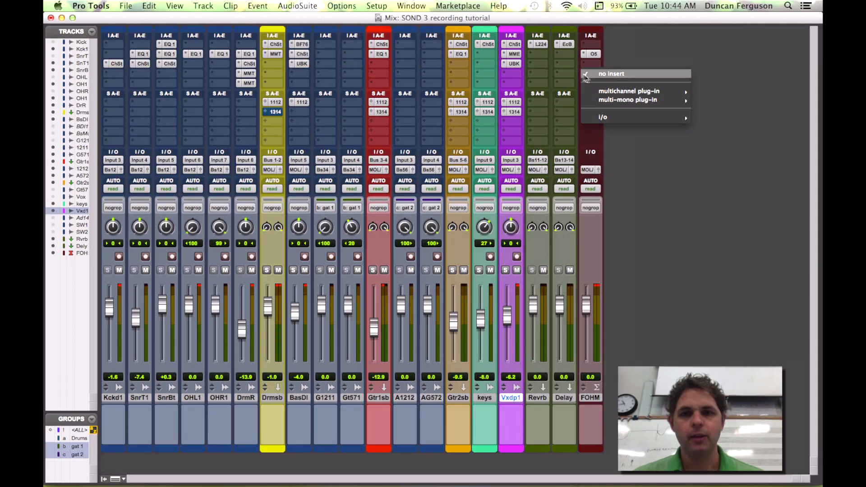
pyautogui.moveTo(612, 94)
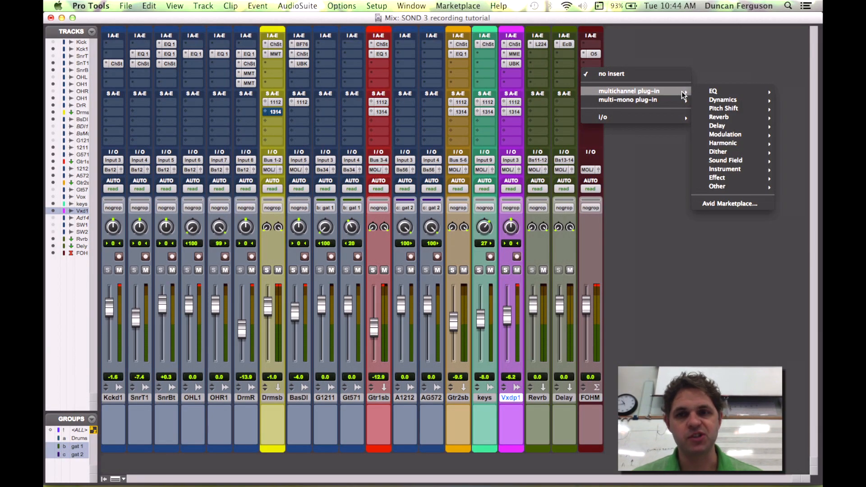
pyautogui.moveTo(717, 188)
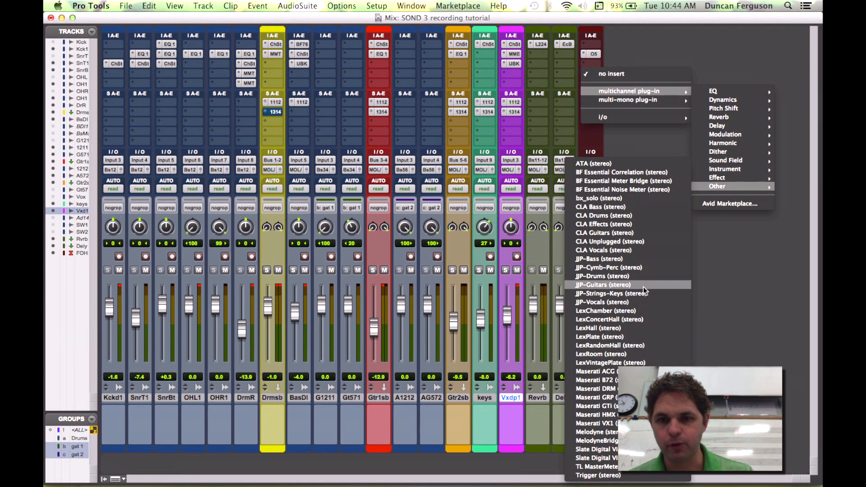
pyautogui.click(590, 458)
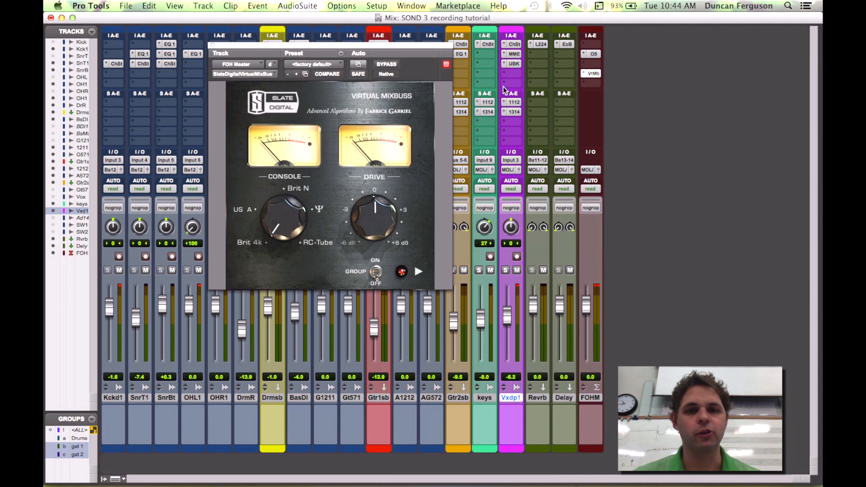
# Step: Move the Virtual Mix Buss insert to the first slot, above Ozone 5
pyautogui.click(594, 45)
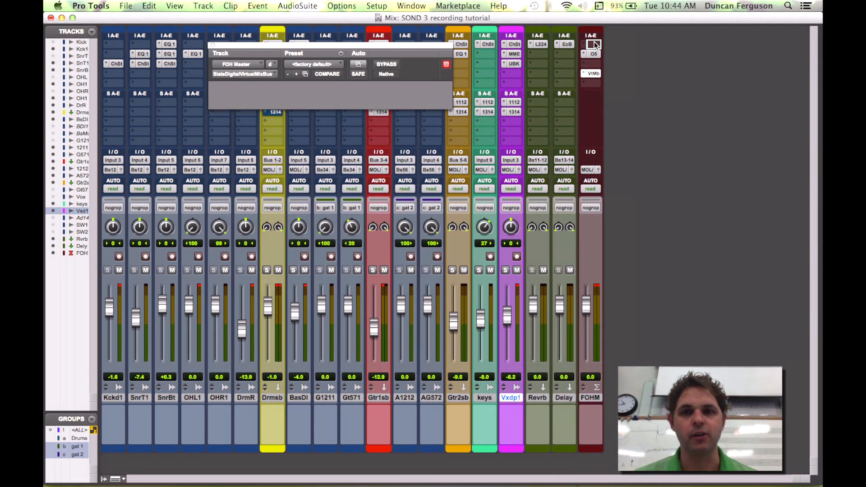
pyautogui.moveTo(595, 42); pyautogui.dragTo(594, 42)
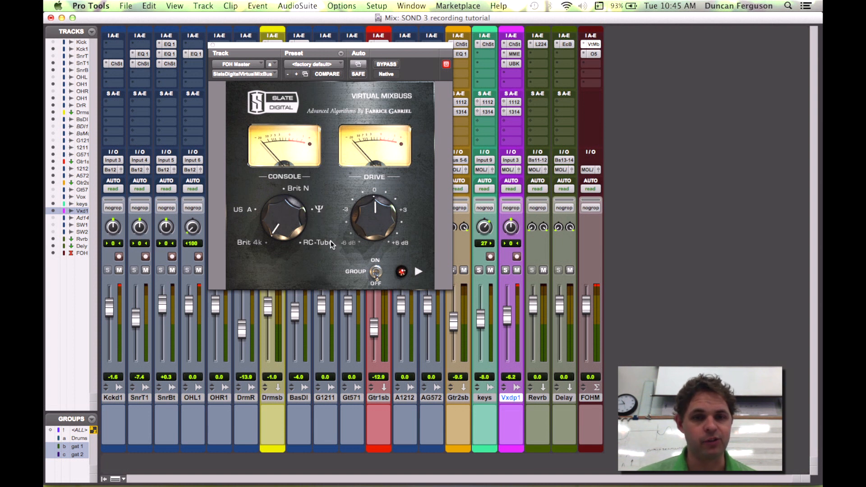
# Step: Set the Virtual Mix Buss console to Brit N and, during playback, the drive to 1.6 dB
pyautogui.moveTo(283, 207); pyautogui.dragTo(301, 204)
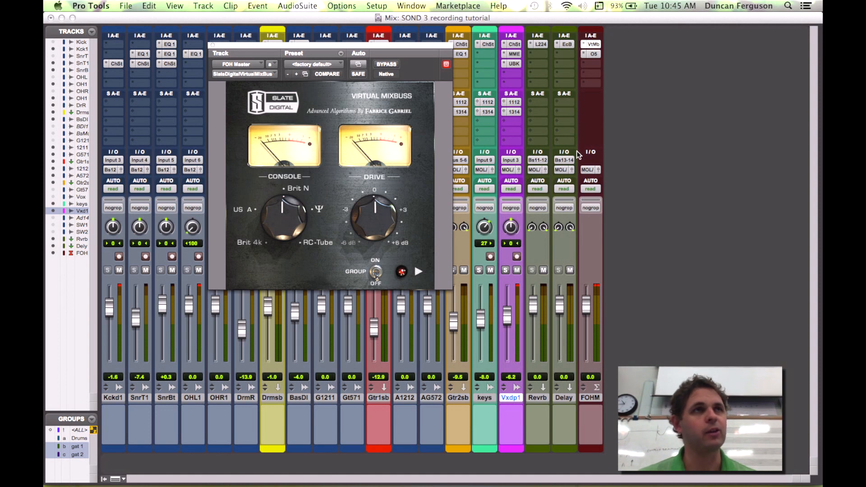
pyautogui.press('space')
pyautogui.moveTo(363, 212)
pyautogui.mouseDown()
pyautogui.moveTo(372, 196)
pyautogui.moveTo(372, 203)
pyautogui.mouseUp()
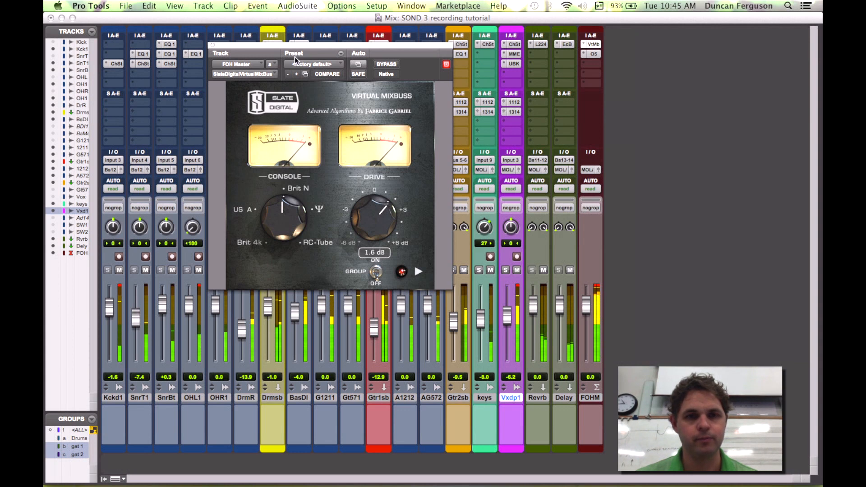
# Step: A/B the Virtual Mix Buss by toggling its bypass off and on, then close the plug-in window
pyautogui.click(384, 64)
pyautogui.click(383, 64)
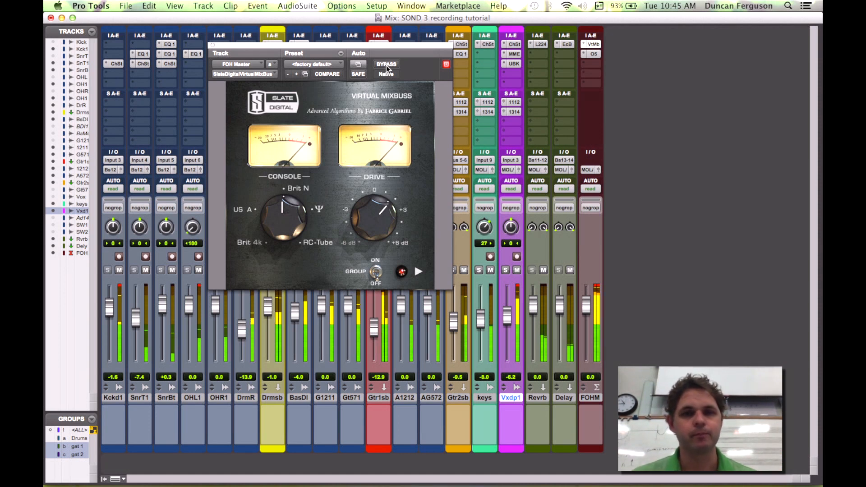
pyautogui.click(386, 65)
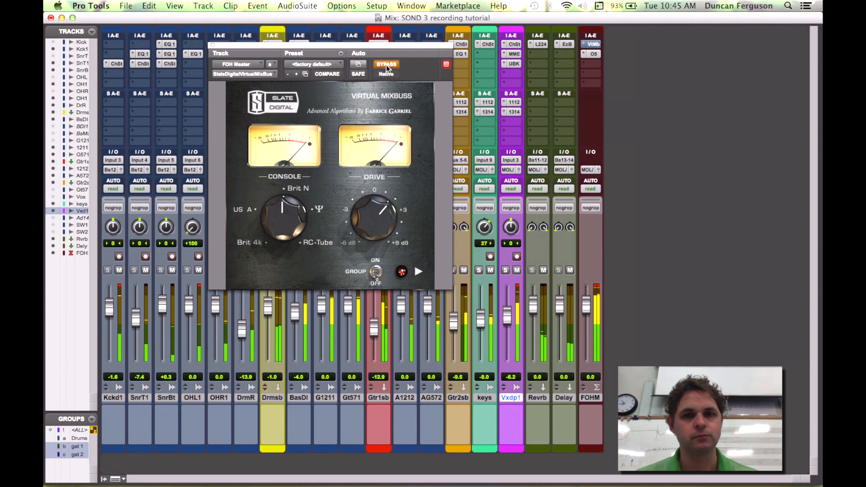
pyautogui.click(386, 65)
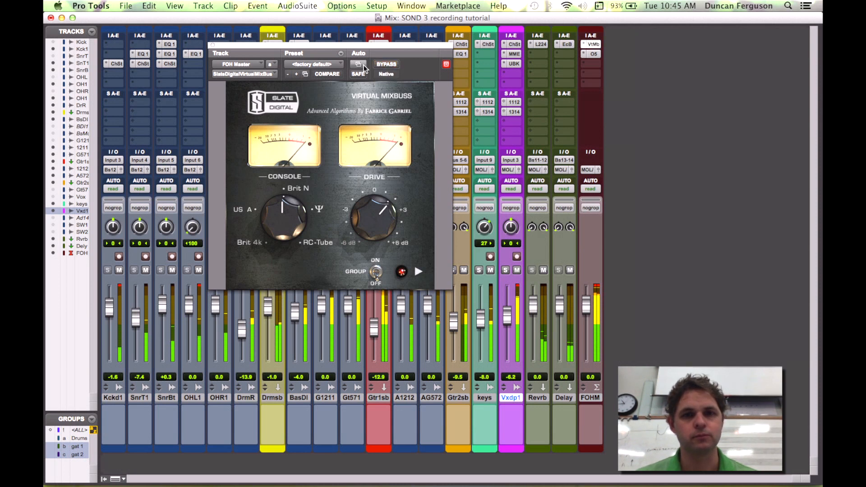
pyautogui.click(212, 44)
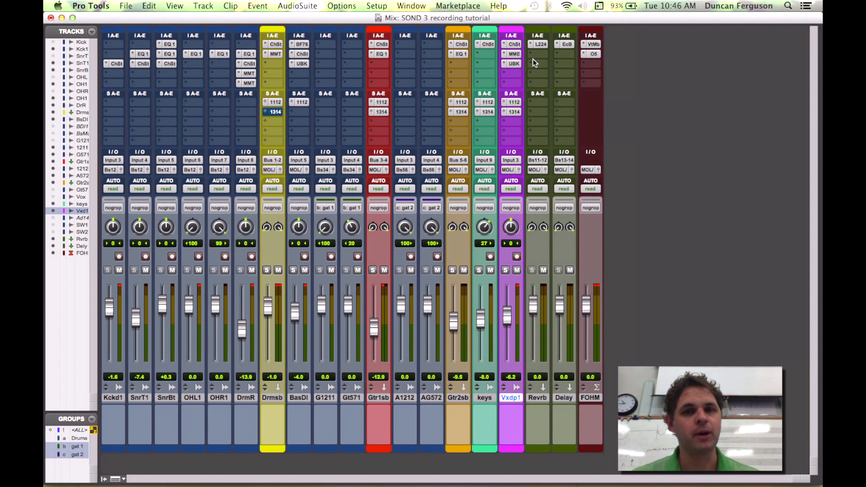
# Step: Insert the Slate Virtual Tape Machines plug-in on the FOH master
pyautogui.click(587, 85)
pyautogui.moveTo(604, 101)
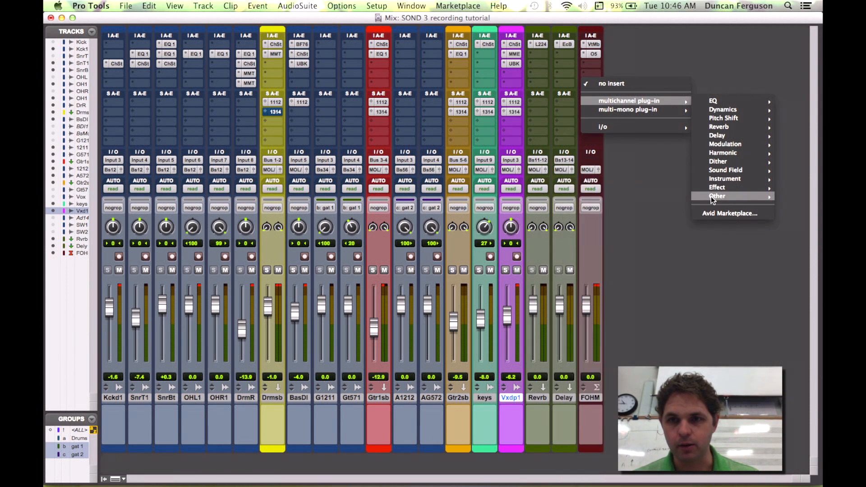
pyautogui.moveTo(724, 153)
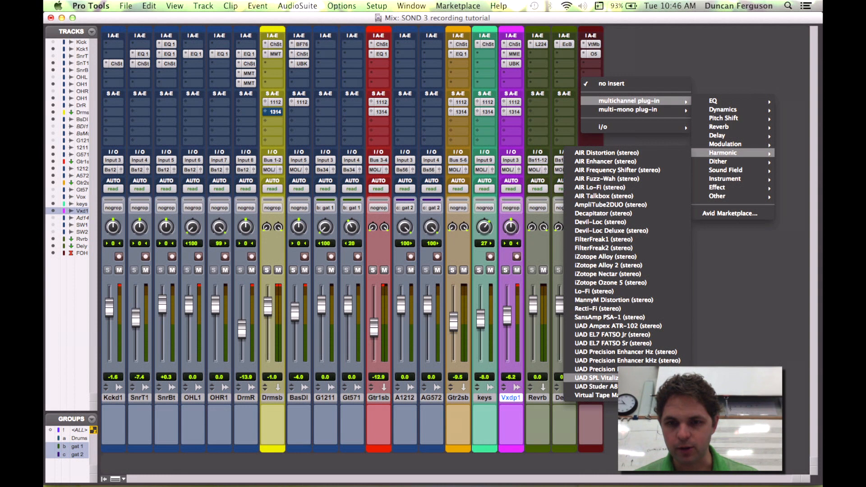
pyautogui.click(628, 395)
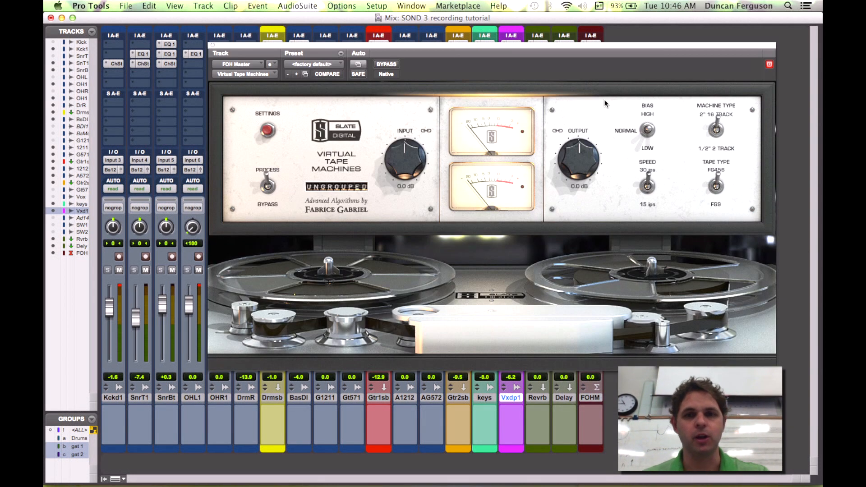
pyautogui.moveTo(579, 47); pyautogui.dragTo(526, 37)
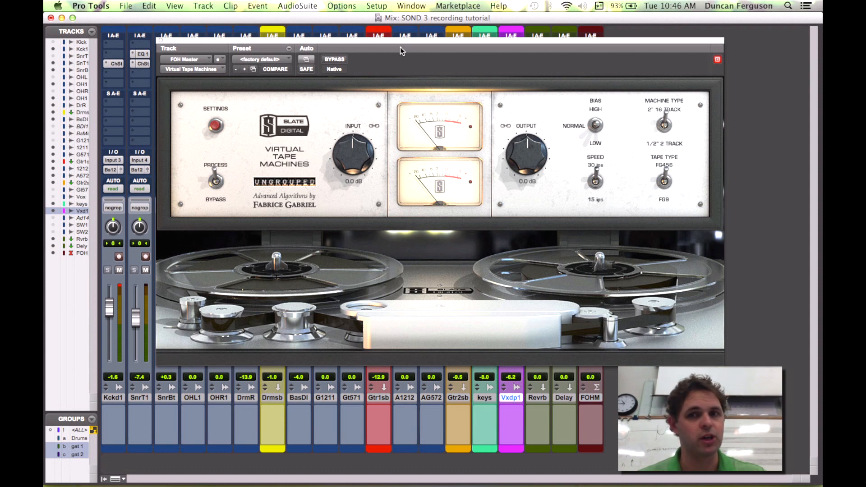
# Step: Set the tape machine's input to about -4.4 dB while playing back, then close the plug-in window
pyautogui.click(666, 130)
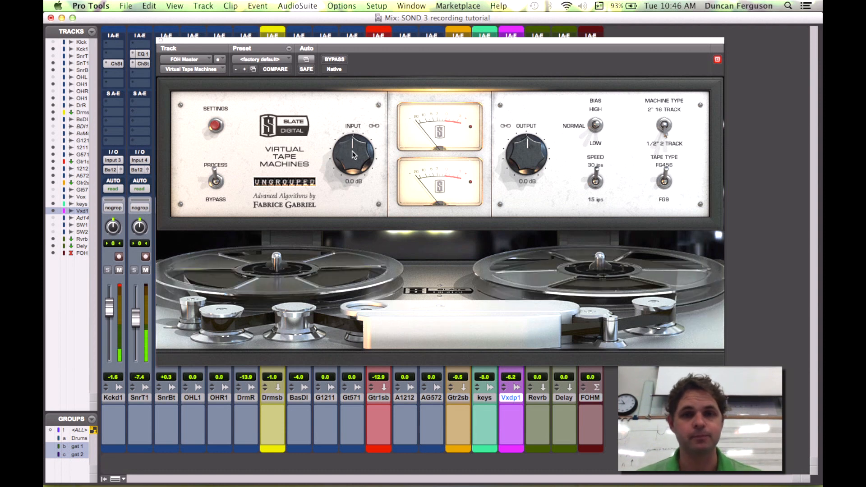
pyautogui.moveTo(352, 150)
pyautogui.mouseDown()
pyautogui.moveTo(351, 136)
pyautogui.moveTo(355, 164)
pyautogui.mouseUp()
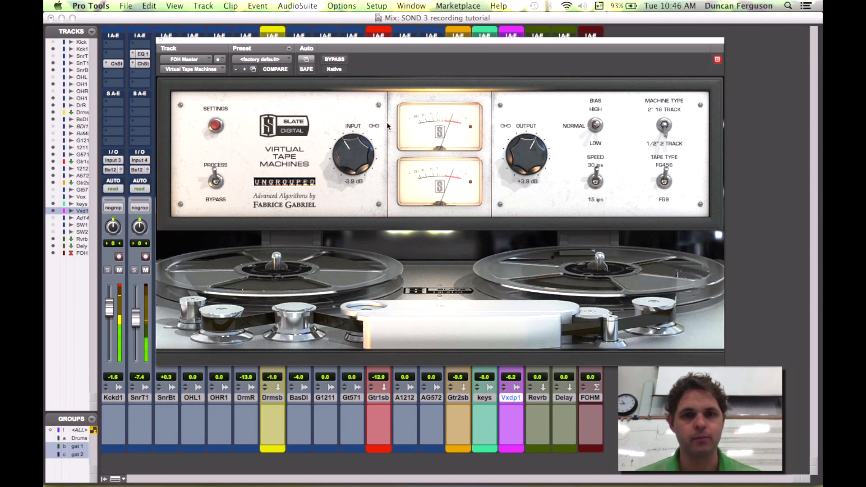
pyautogui.moveTo(454, 41); pyautogui.dragTo(438, 46)
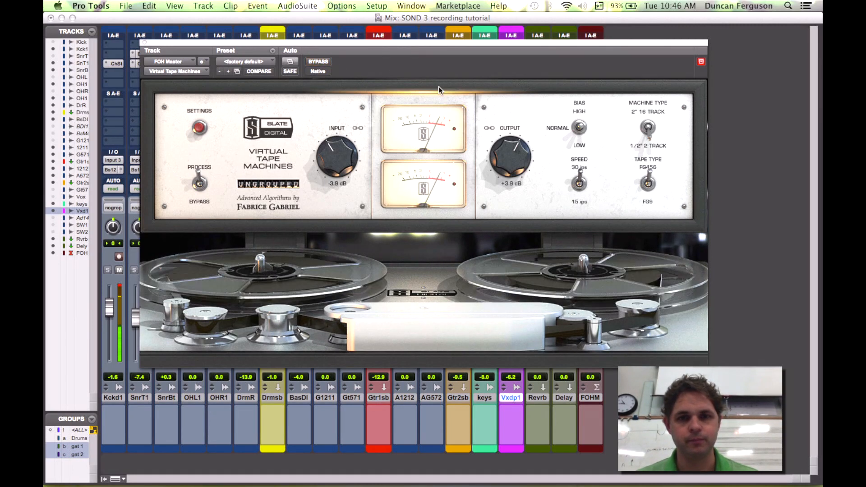
pyautogui.moveTo(332, 159); pyautogui.dragTo(343, 143)
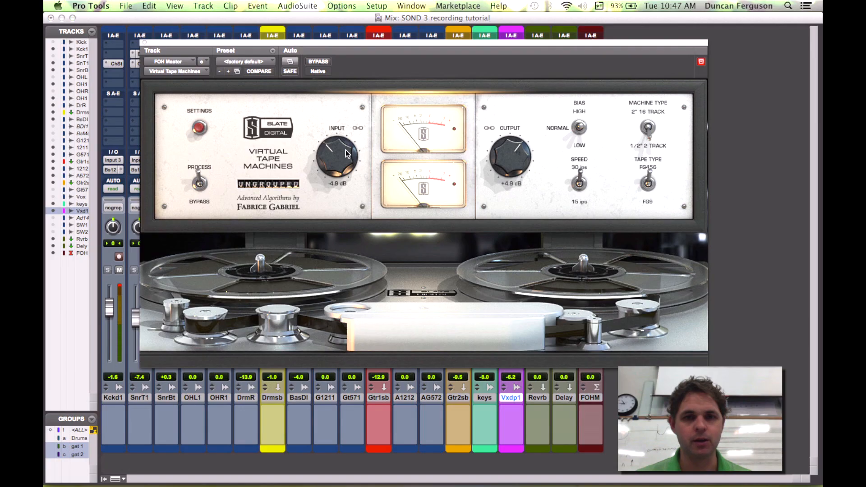
pyautogui.press('space')
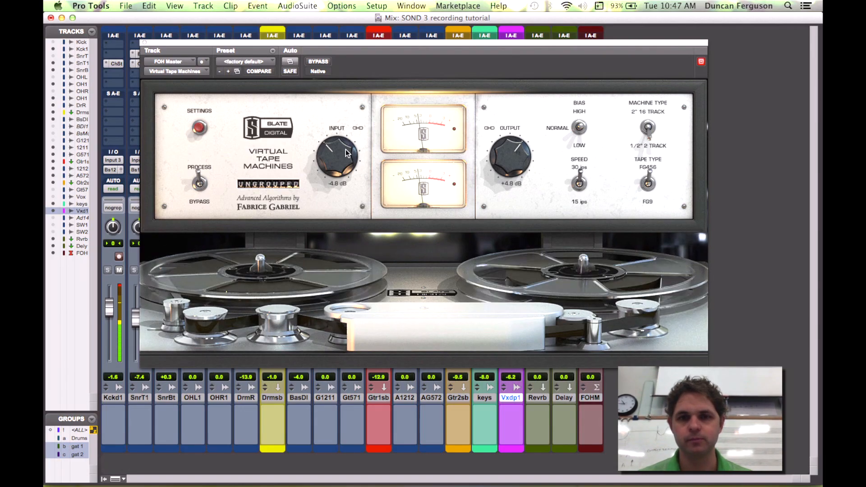
pyautogui.moveTo(345, 151); pyautogui.dragTo(346, 148)
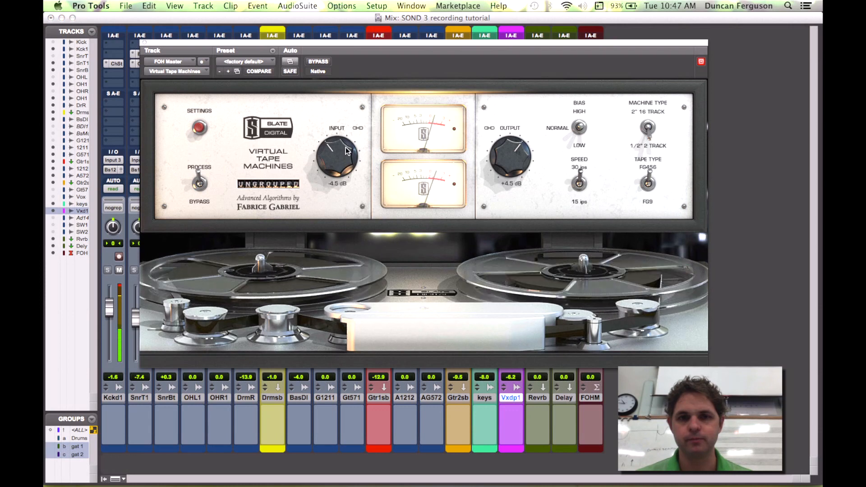
pyautogui.click(143, 43)
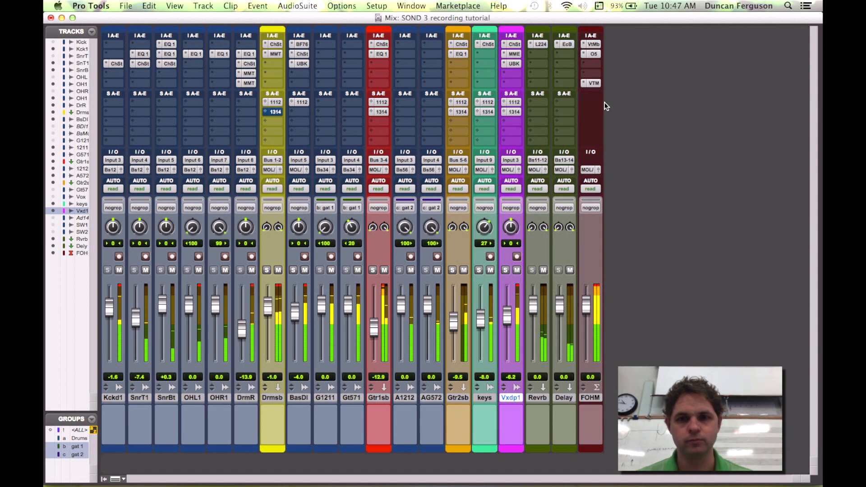
# Step: Move Virtual Tape Machines up one slot and insert Slate Digital FG-X below it on the FOH master
pyautogui.moveTo(592, 82); pyautogui.dragTo(592, 73)
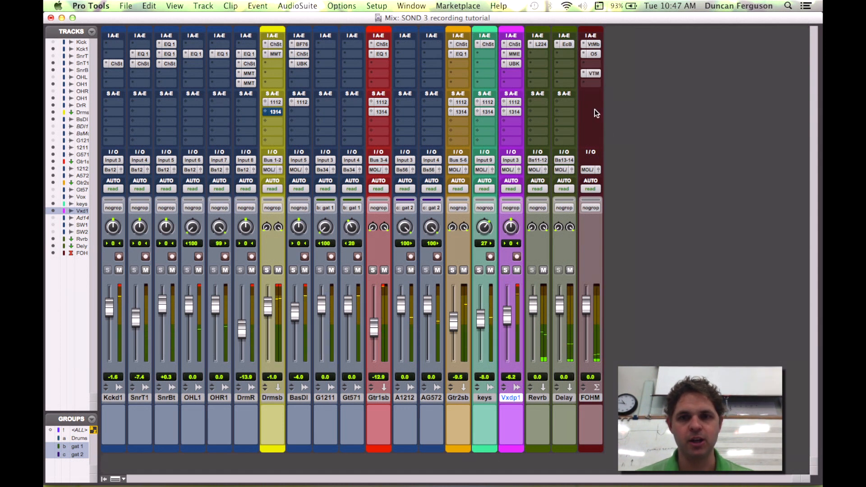
pyautogui.click(586, 83)
pyautogui.moveTo(612, 101)
pyautogui.moveTo(727, 110)
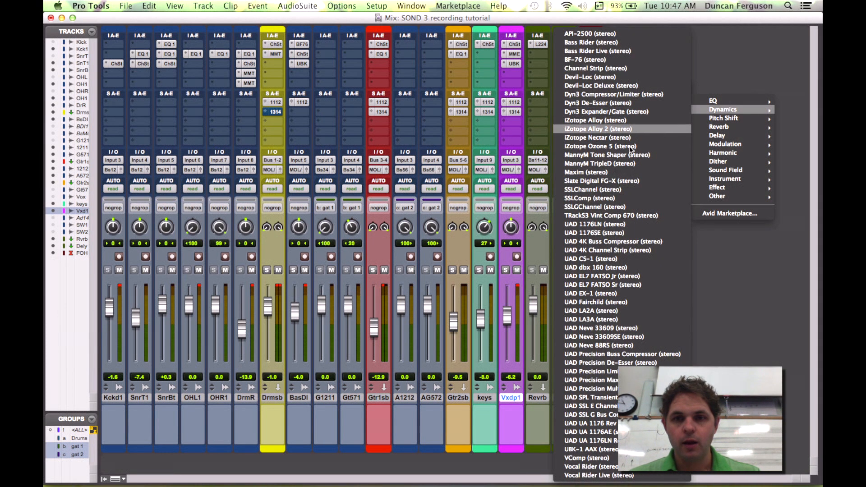
pyautogui.click(619, 178)
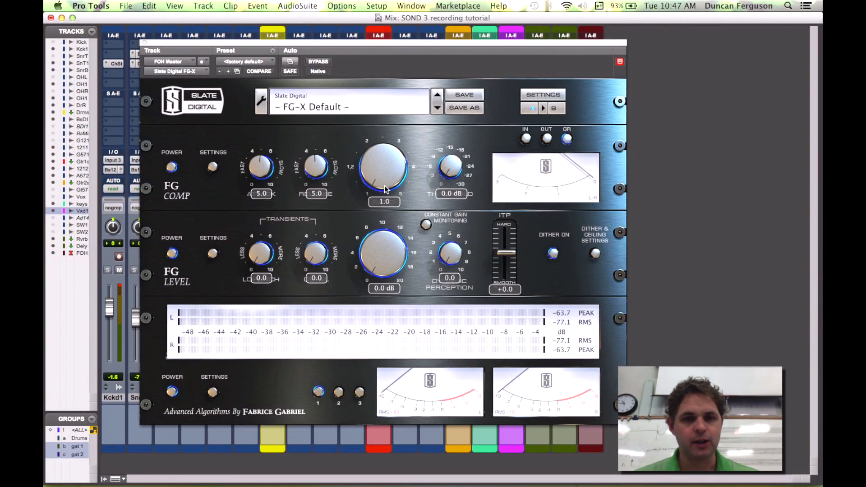
# Step: During playback, adjust the FG-X compressor ratio, set its threshold to -2.8 dB, and adjust the level gain
pyautogui.press('space')
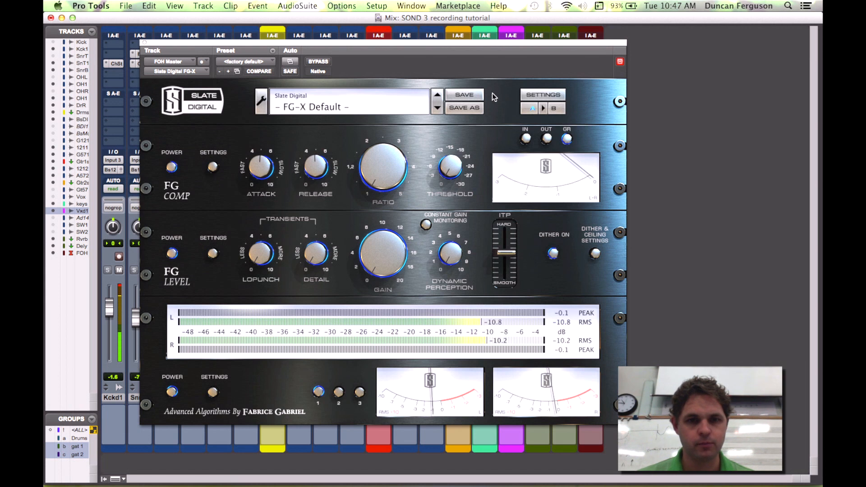
pyautogui.moveTo(428, 42); pyautogui.dragTo(417, 36)
pyautogui.moveTo(368, 160); pyautogui.dragTo(364, 134)
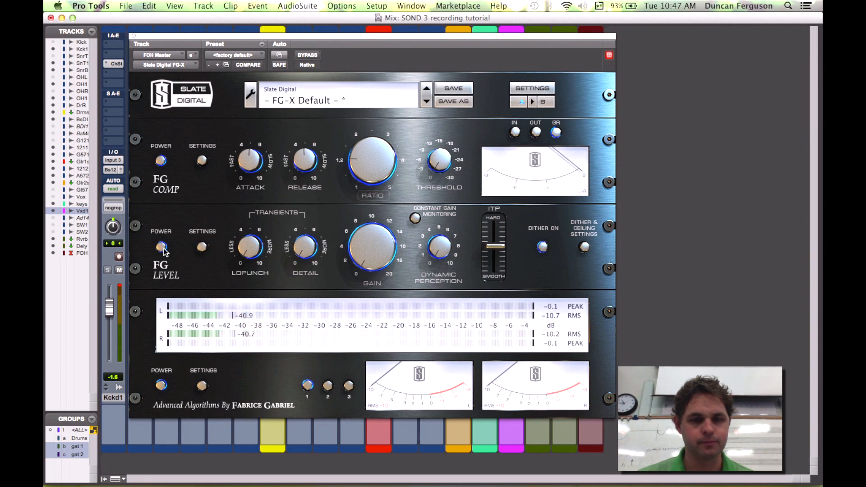
pyautogui.moveTo(378, 164); pyautogui.dragTo(378, 168)
pyautogui.moveTo(443, 161); pyautogui.dragTo(442, 152)
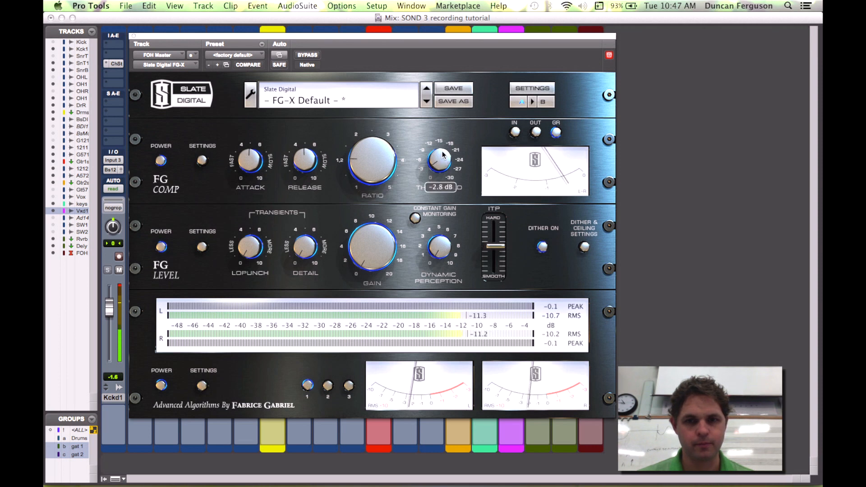
pyautogui.moveTo(505, 45); pyautogui.dragTo(452, 40)
pyautogui.moveTo(318, 247); pyautogui.dragTo(316, 232)
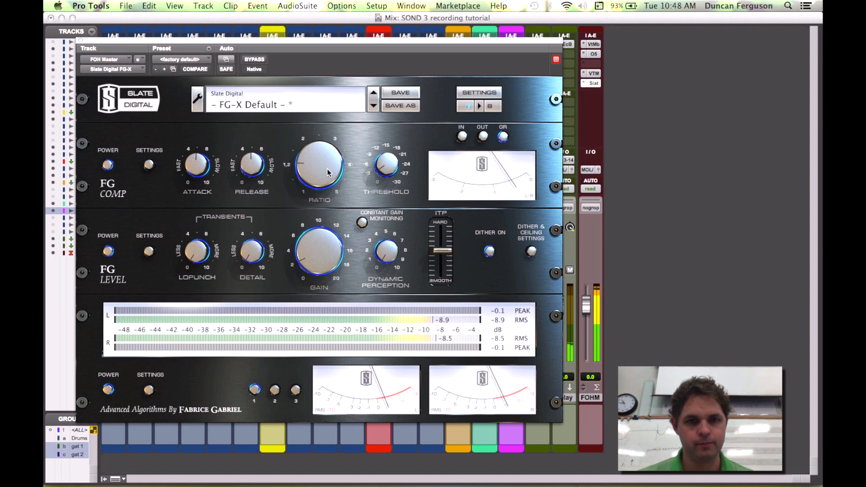
pyautogui.moveTo(324, 167); pyautogui.dragTo(324, 172)
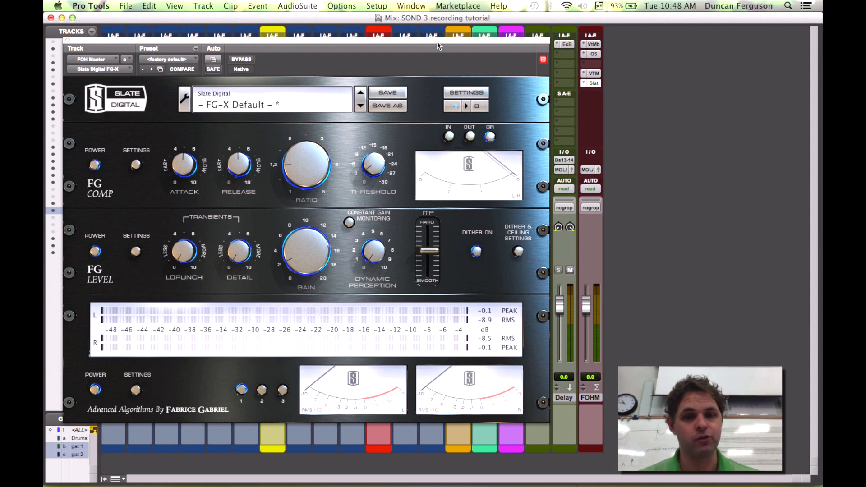
# Step: Switch between the Mix and Edit windows and play the session back from around the one-minute mark
pyautogui.press('super+equal')
pyautogui.moveTo(437, 42); pyautogui.dragTo(721, 88)
pyautogui.press('Return')
pyautogui.click(327, 101)
pyautogui.press('space')
pyautogui.moveTo(368, 85); pyautogui.dragTo(251, 75)
pyautogui.click(236, 76)
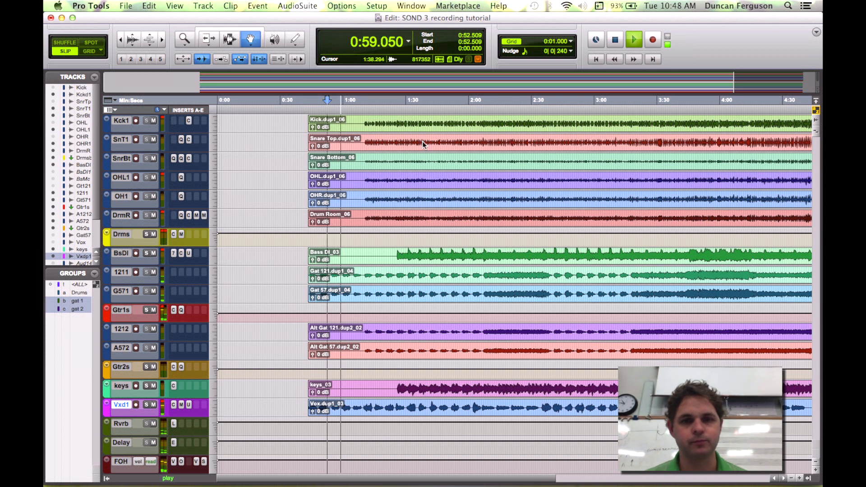
pyautogui.hscroll(5, 422, 142)
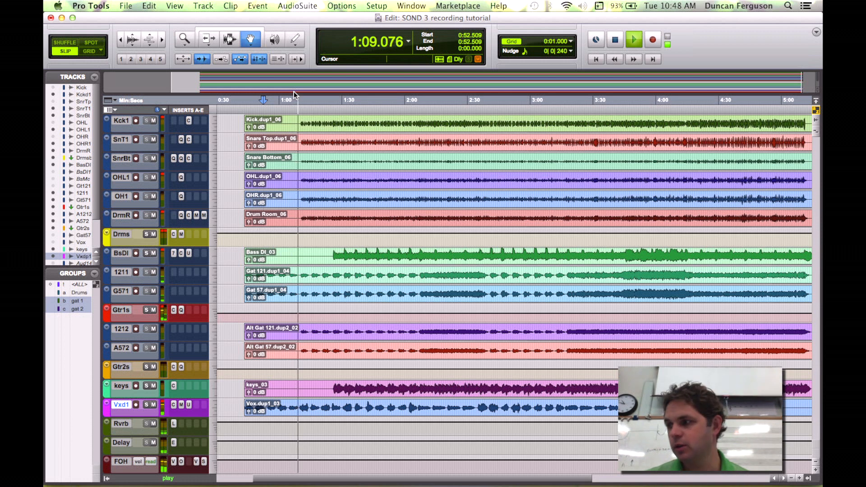
pyautogui.press('super+equal')
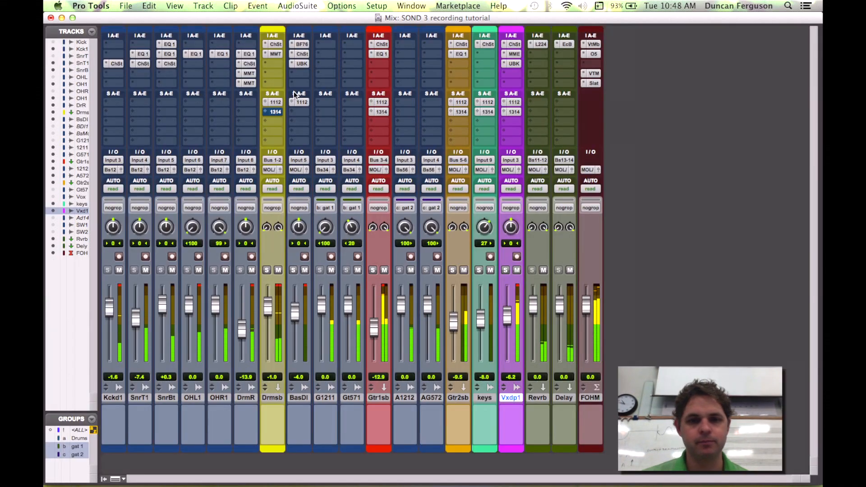
pyautogui.press('super+equal')
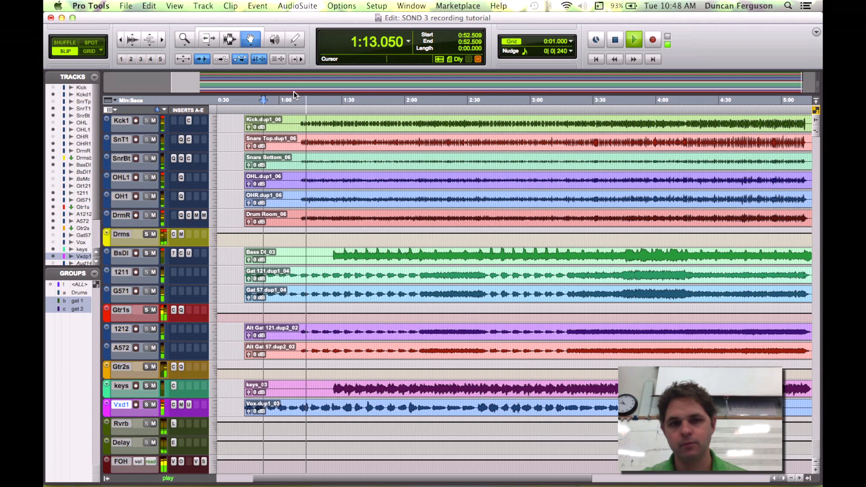
# Step: Enlarge the Guitar 1 sub track and switch its automation lane to pan, stopping playback
pyautogui.press('super+equal')
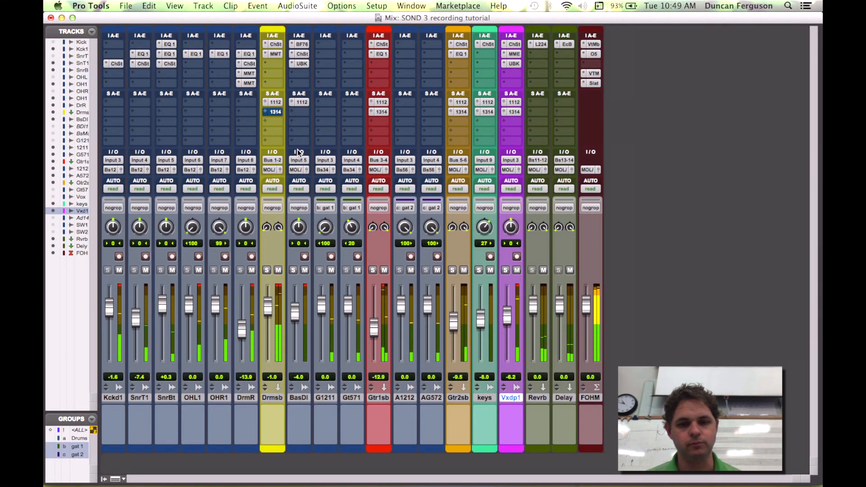
pyautogui.press('super+equal')
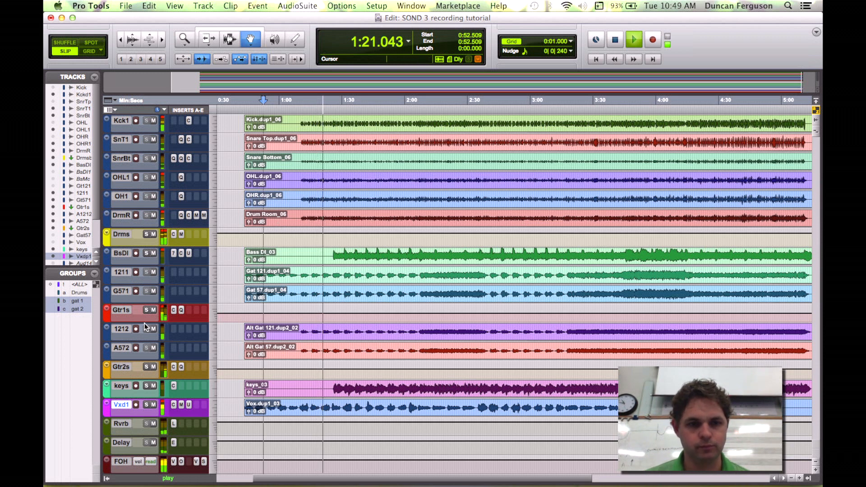
pyautogui.moveTo(144, 321); pyautogui.dragTo(152, 384)
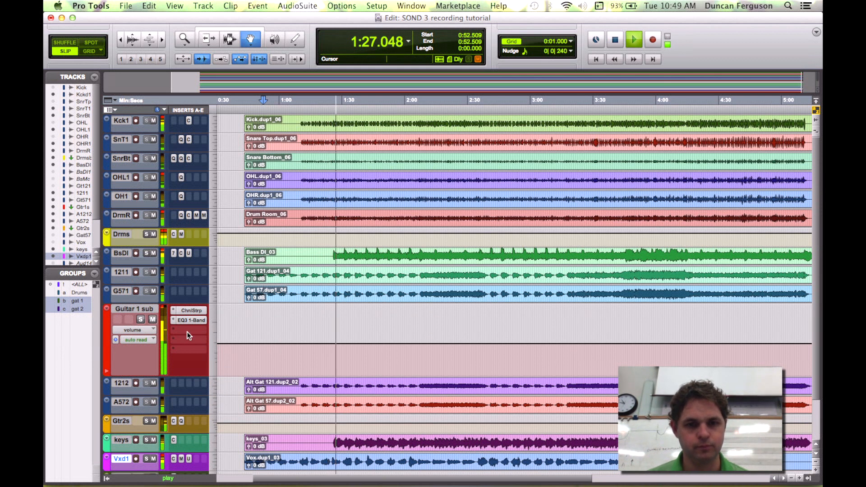
pyautogui.press('space')
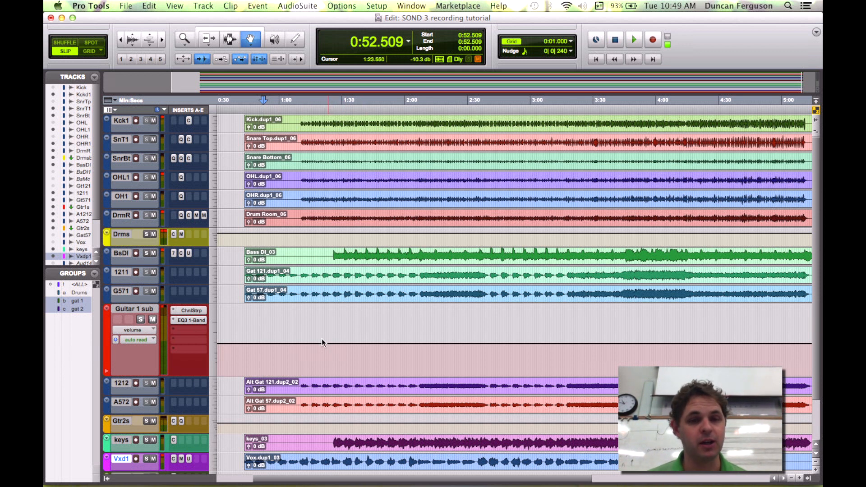
pyautogui.click(149, 333)
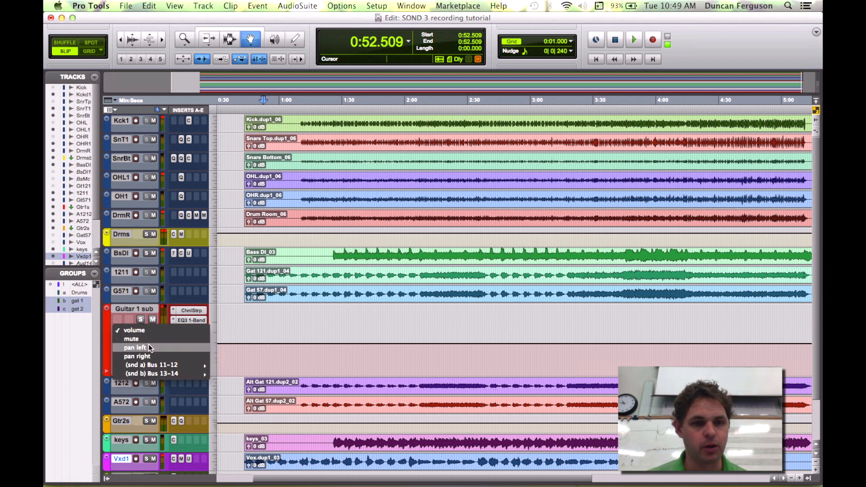
pyautogui.click(149, 348)
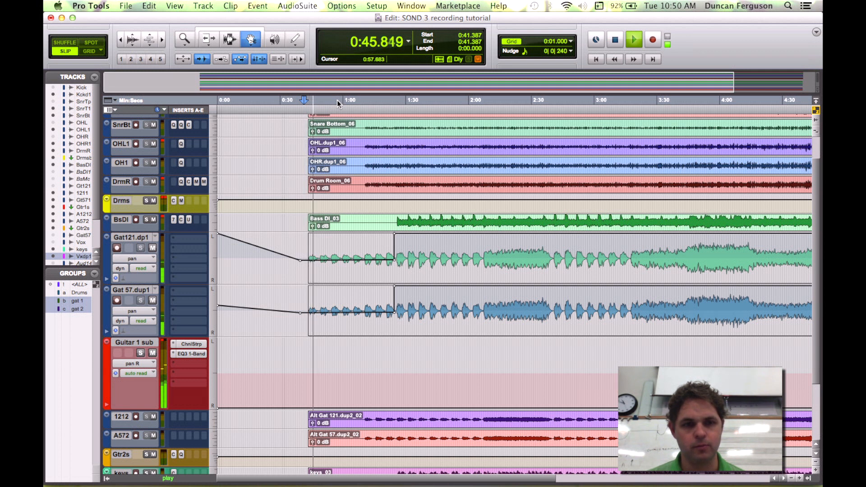
# Step: Raise the Guitar 1 sub fader to -10.1 dB in the mixer
pyautogui.press('super+equal')
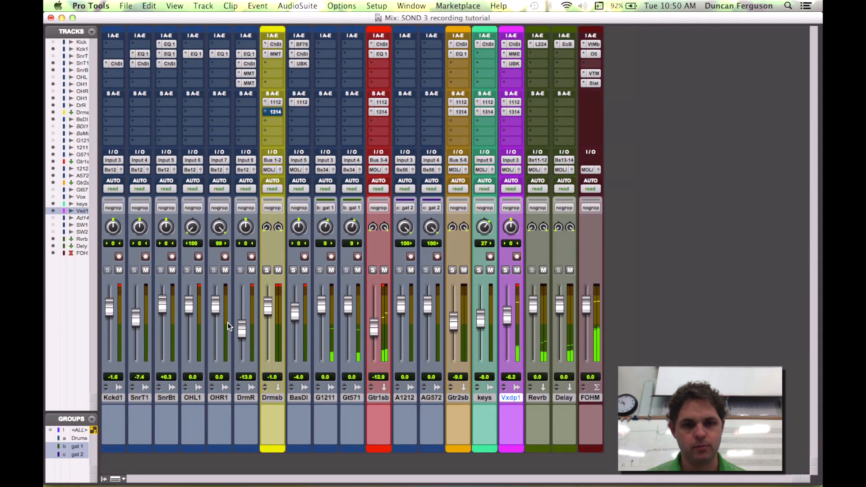
pyautogui.moveTo(374, 329); pyautogui.dragTo(374, 325)
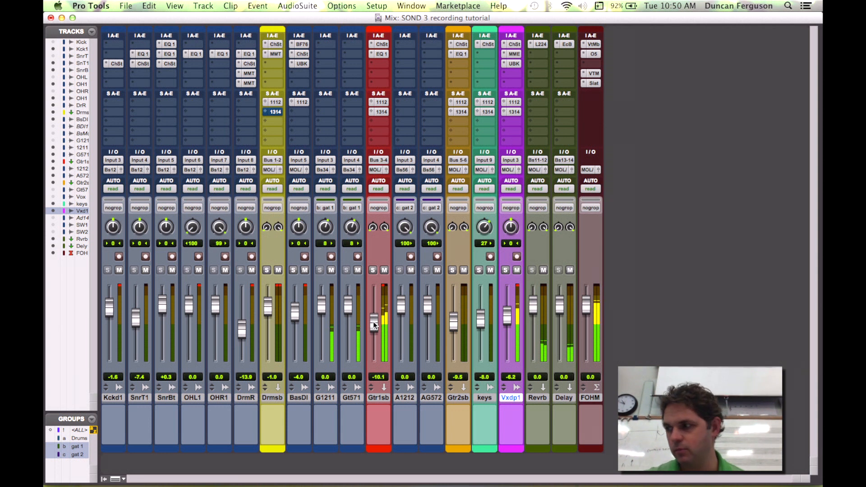
pyautogui.press('super+equal')
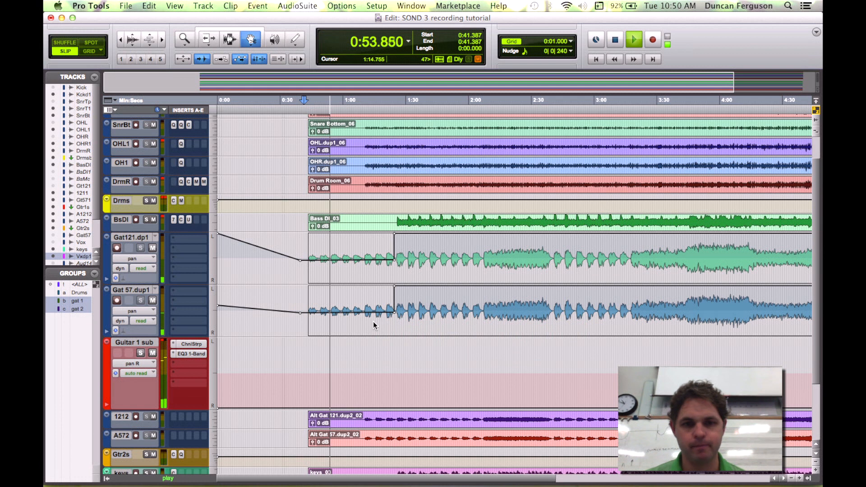
# Step: Return the Gat121 track view to waveform and the Guitar 1 sub track view to volume
pyautogui.click(157, 259)
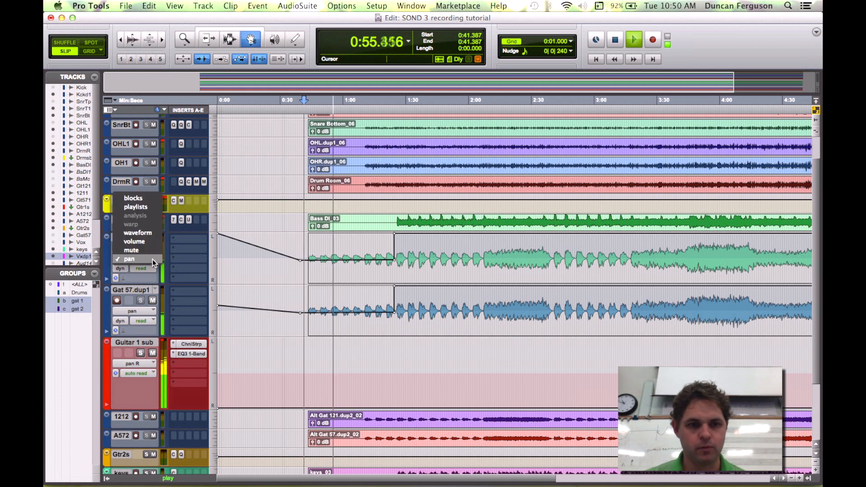
pyautogui.click(155, 231)
pyautogui.click(145, 364)
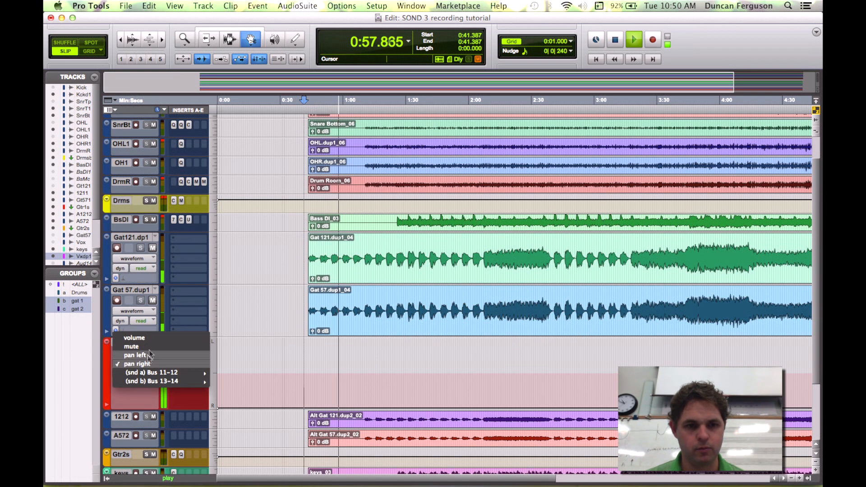
pyautogui.click(159, 338)
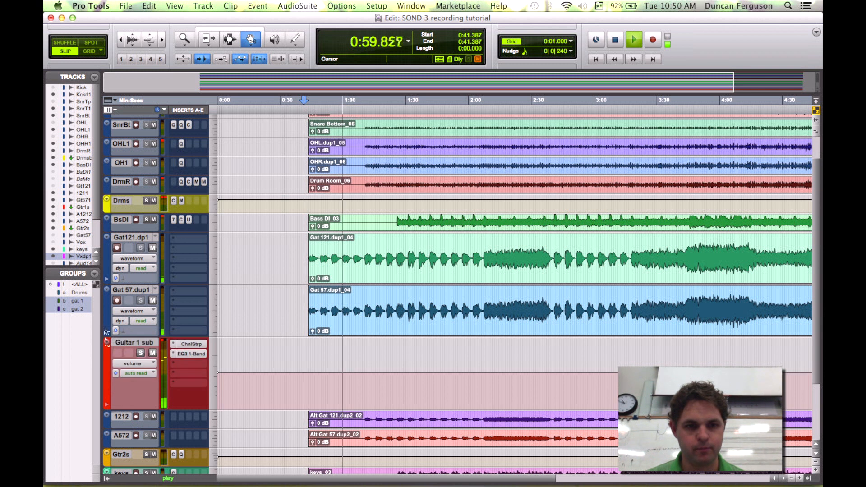
# Step: Set the track height to fit to window and stop playback
pyautogui.keyDown('alt'); pyautogui.click(212, 309); pyautogui.keyUp('alt')
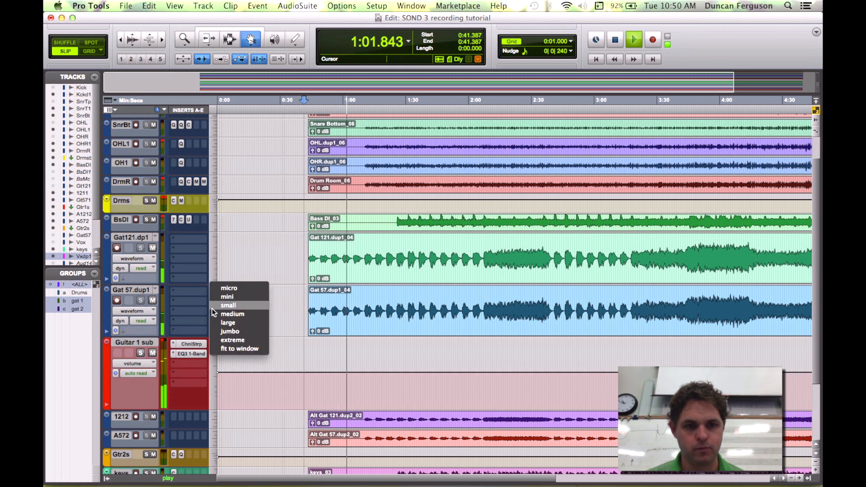
pyautogui.keyDown('alt'); pyautogui.click(226, 347); pyautogui.keyUp('alt')
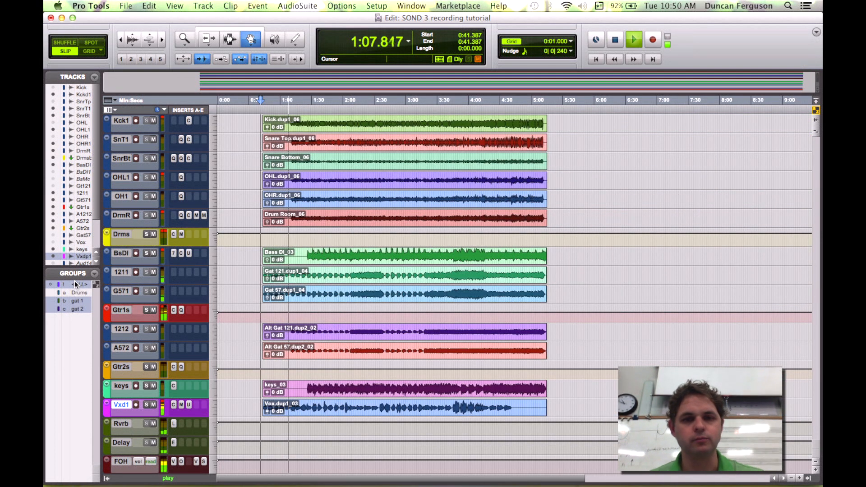
pyautogui.press('space')
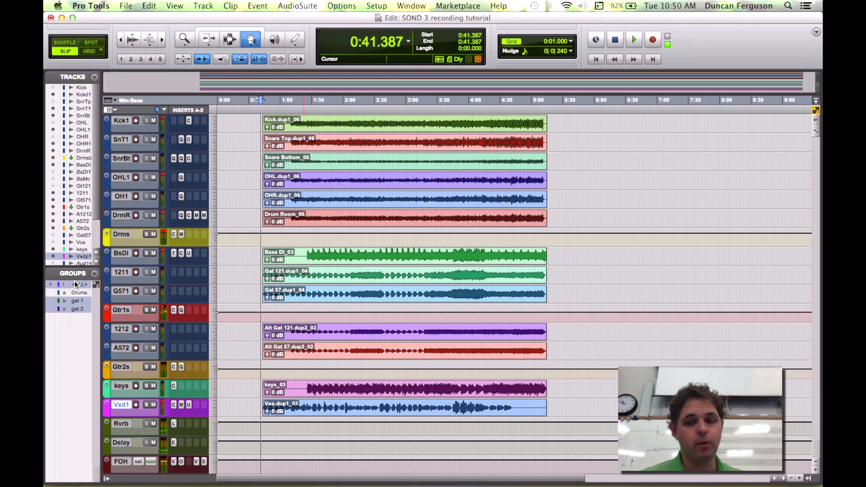